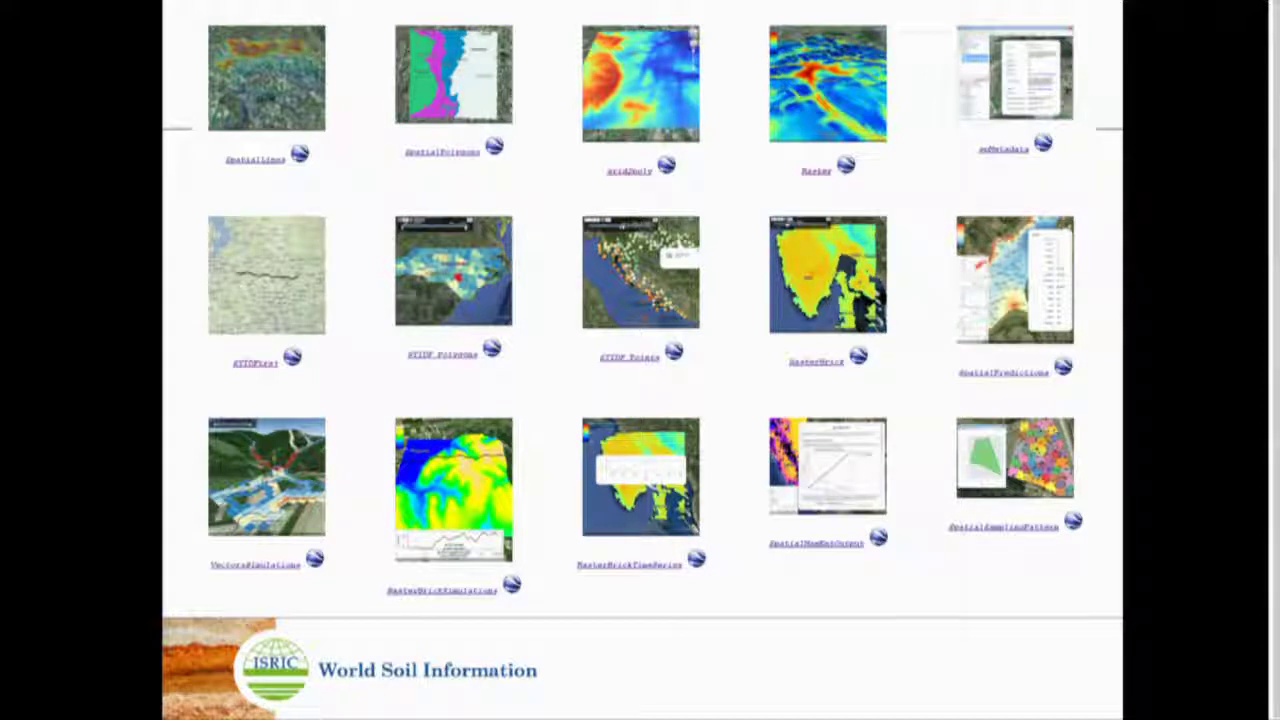
Step: Leave the slideshow's full-screen view and switch to the plotKML website's gallery of spatial class examples
key("ctrl+shift+f")
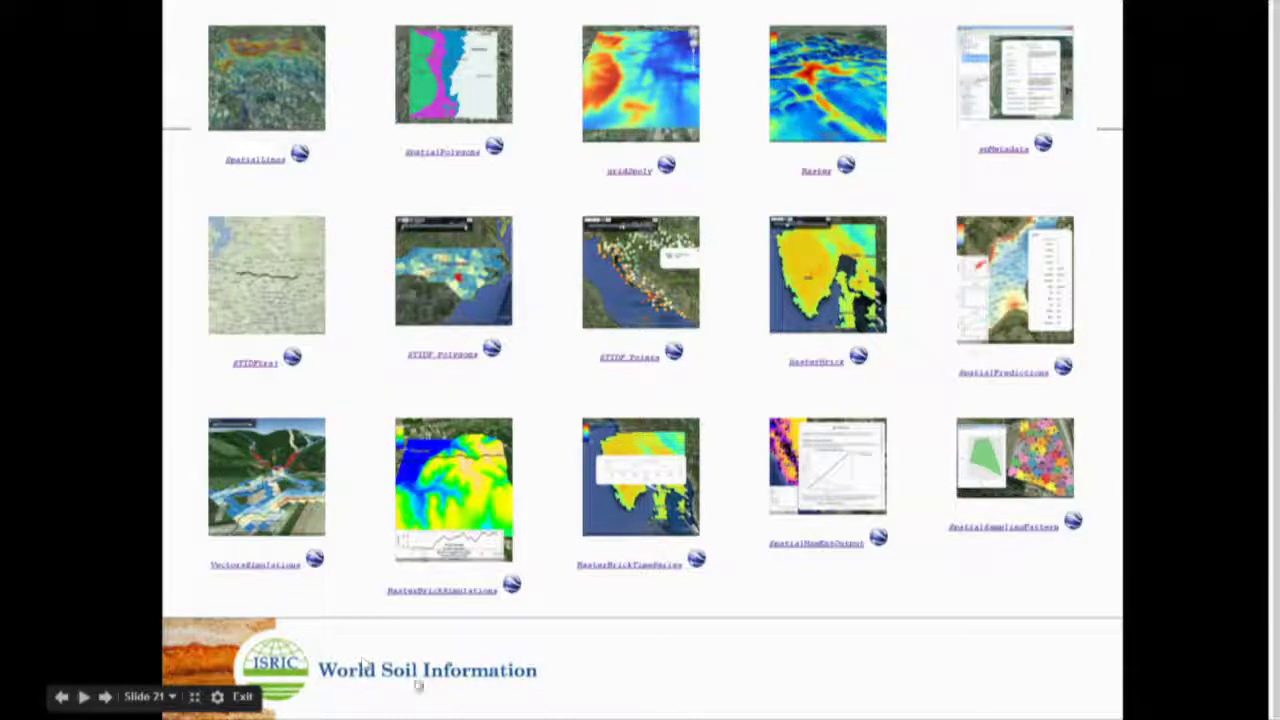
key("Escape")
mouse_move(537, 700)
left_click(548, 600)
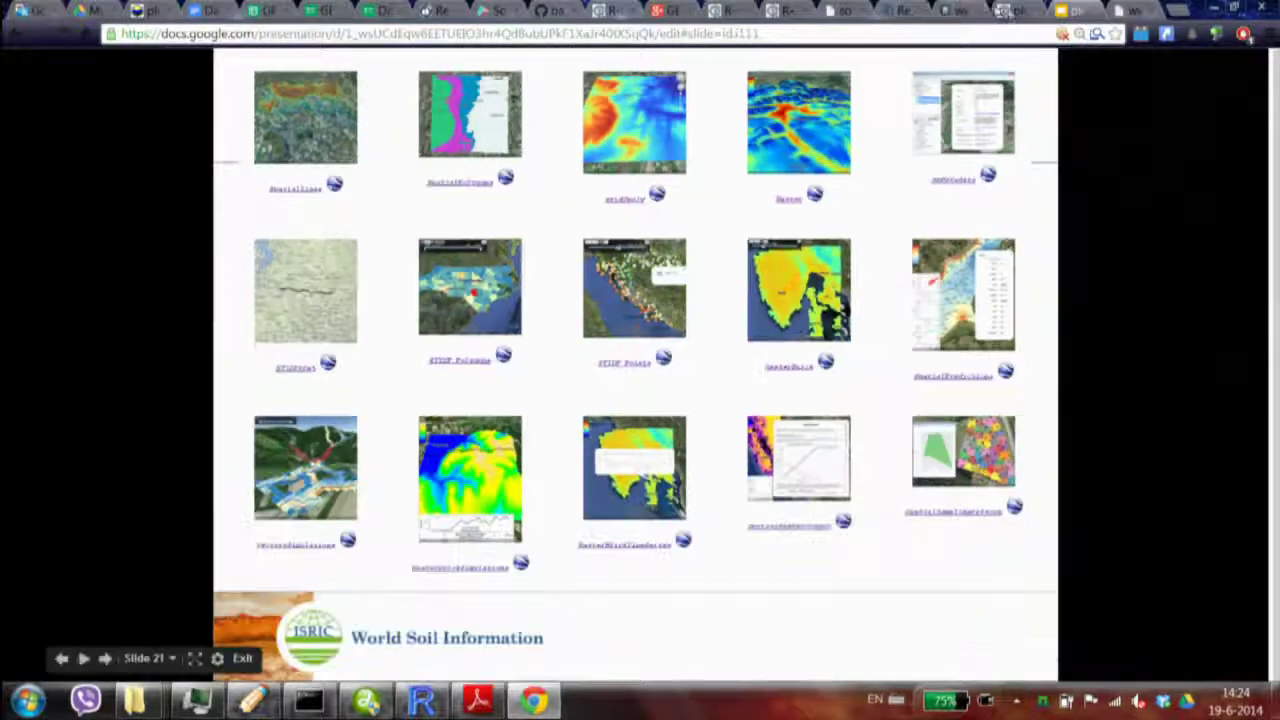
left_click_drag(1274, 250, 1274, 442)
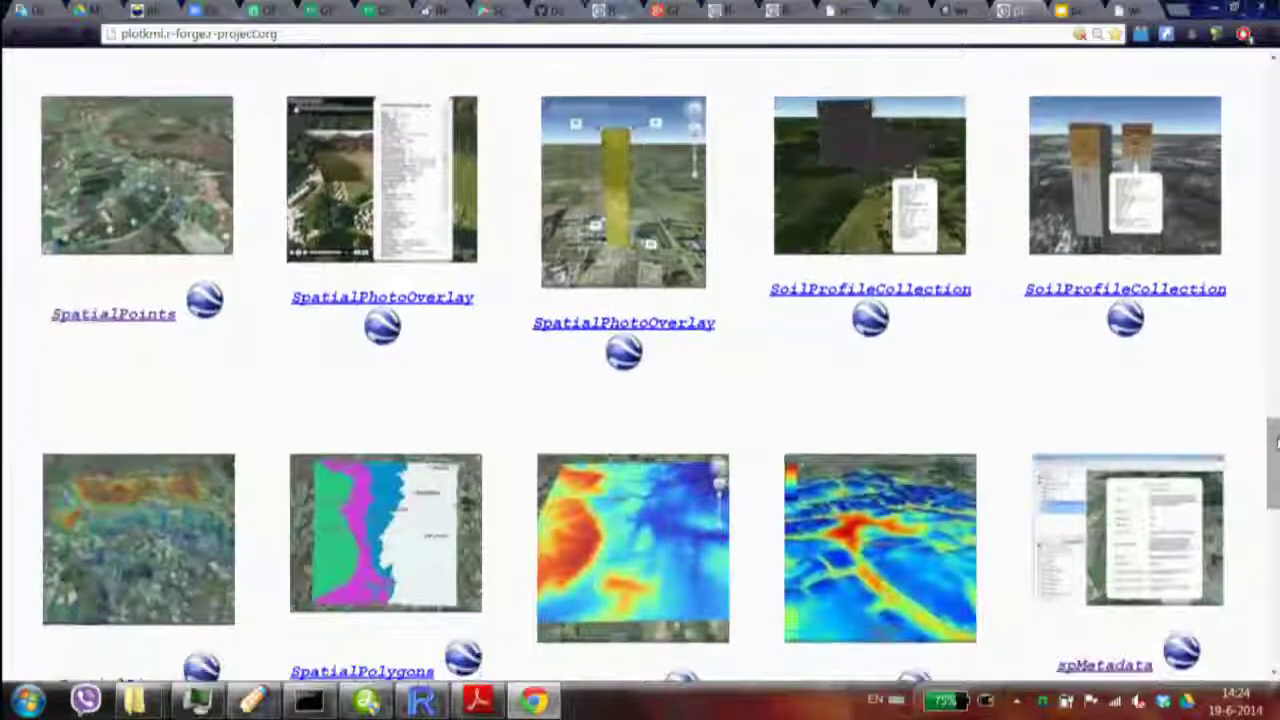
Step: Save the SpatialPoints example file eberg.kmz to the Rcourse folder and open it in Google Earth
left_click(205, 302)
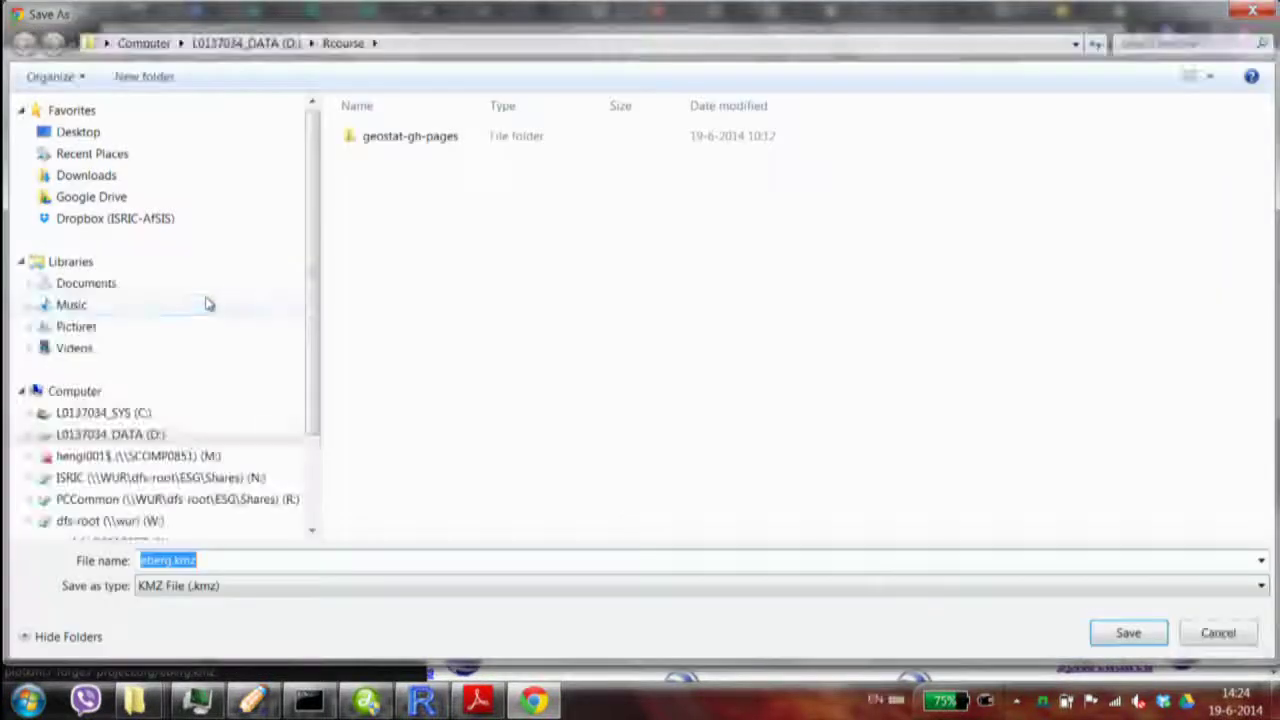
left_click(1127, 633)
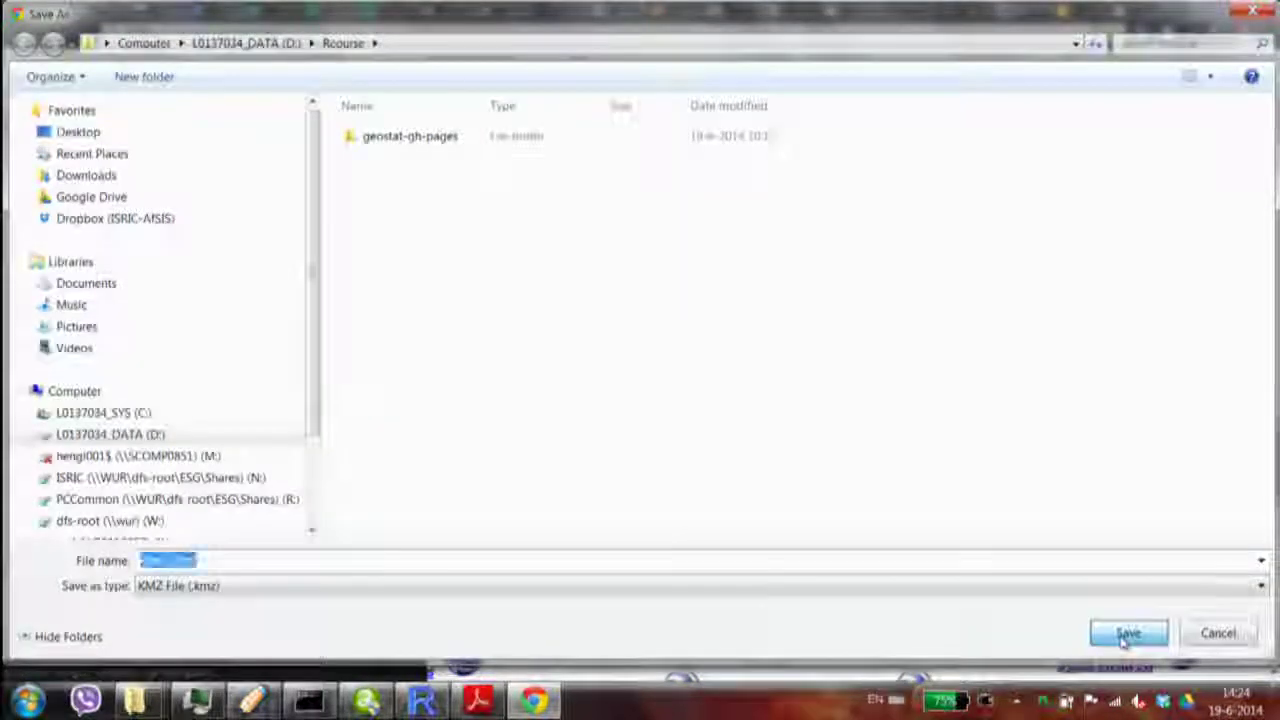
left_click(110, 667)
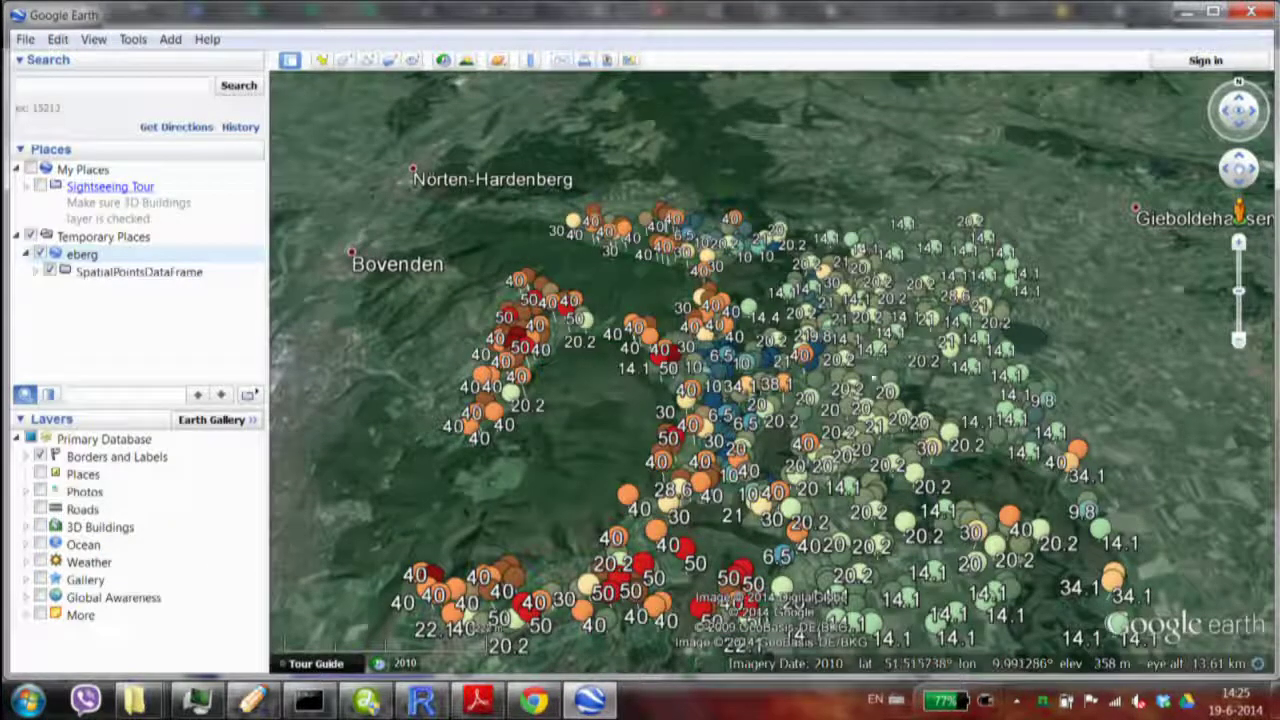
Step: Examine the labelled, coloured and extruded eberg soil points over the terrain from several distances and angles
scroll(607, 374, "up", 5)
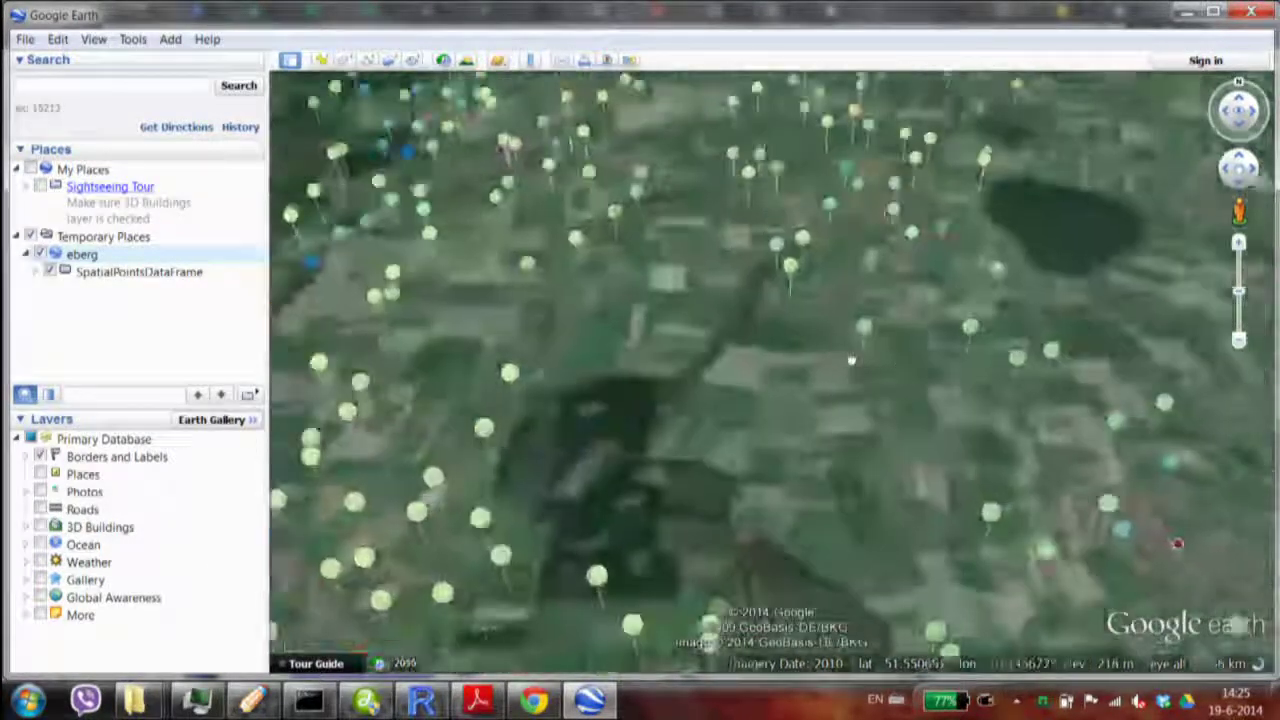
scroll(607, 374, "down", 3)
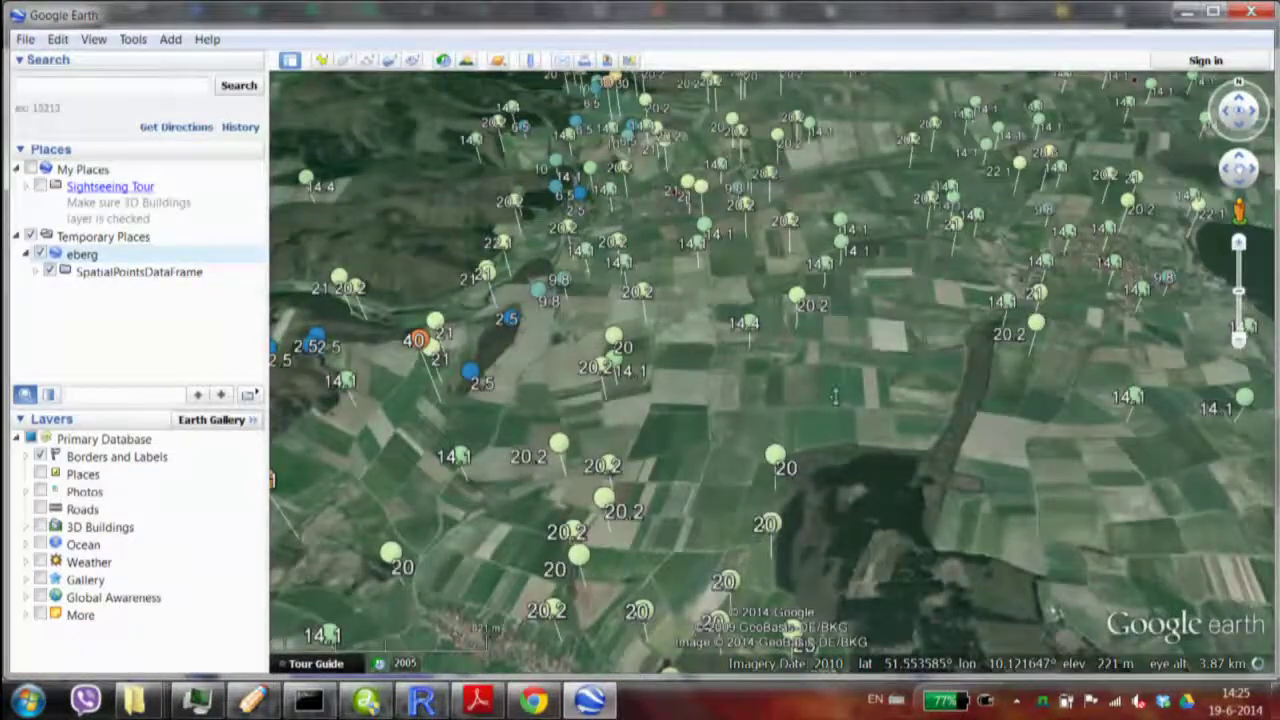
scroll(835, 379, "up", 3)
scroll(835, 379, "up", 3)
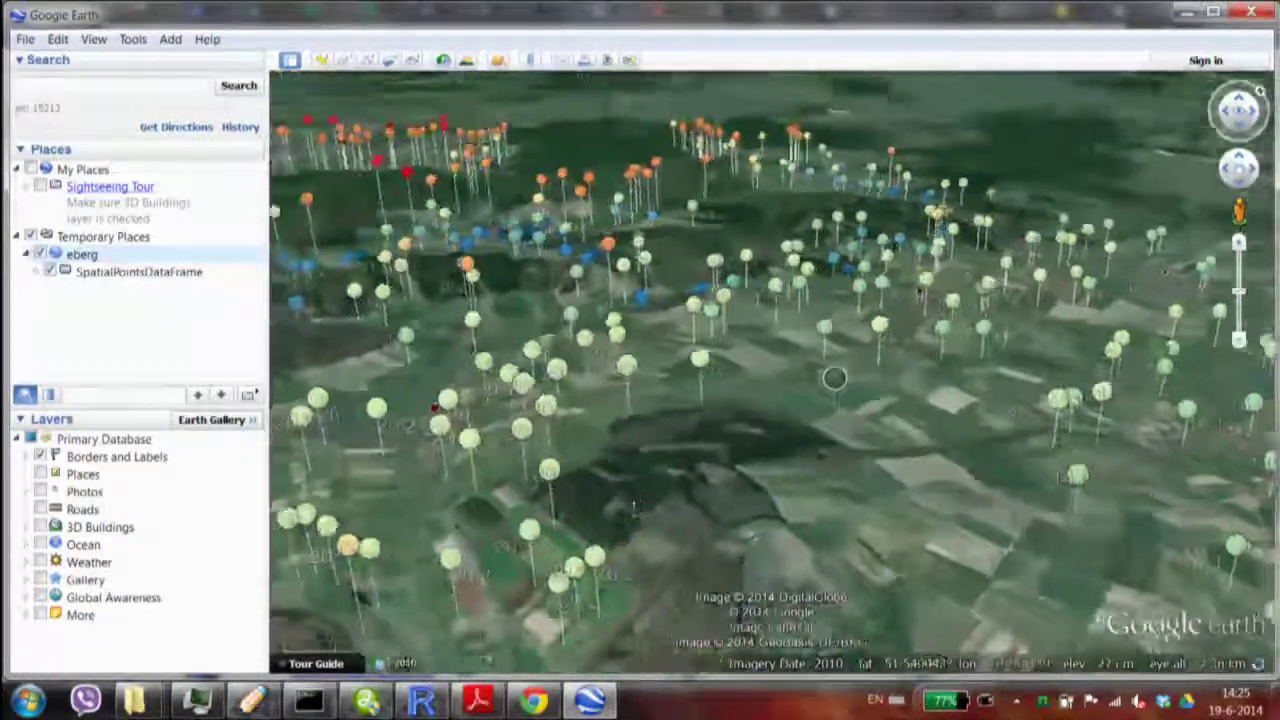
scroll(835, 377, "up", 3)
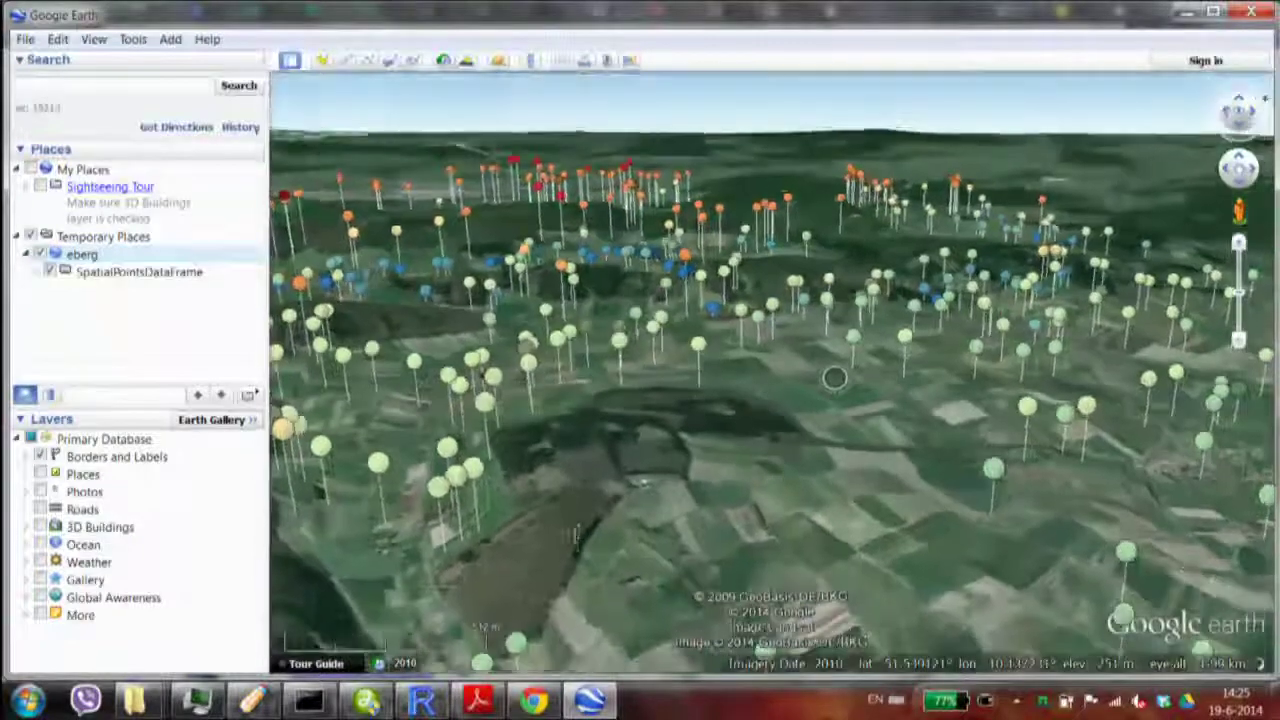
scroll(835, 377, "down", 3)
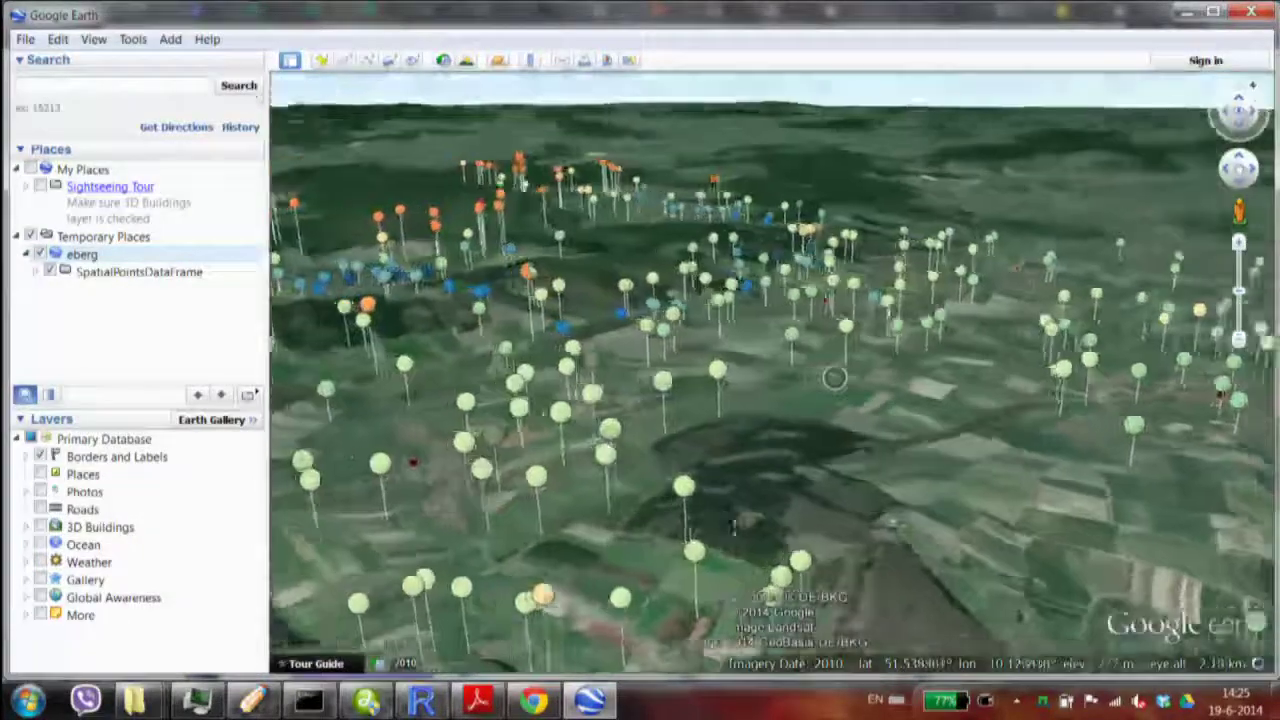
scroll(835, 377, "down", 3)
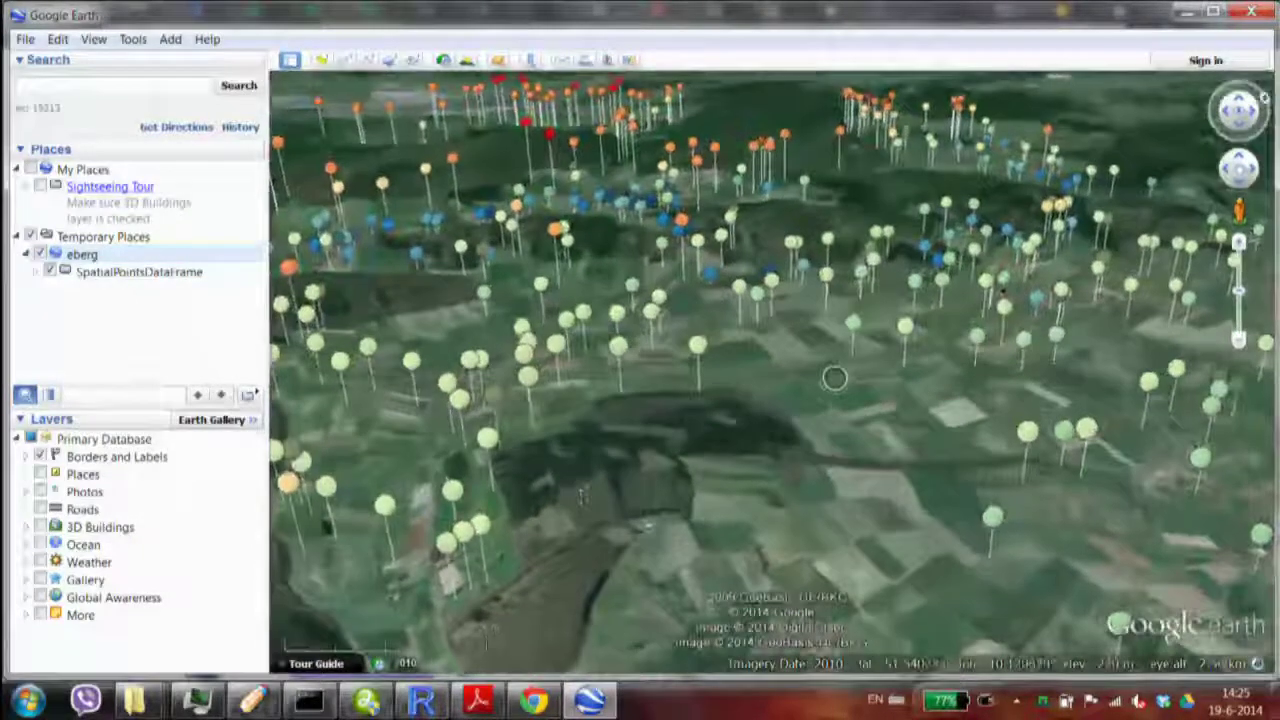
scroll(835, 377, "up", 3)
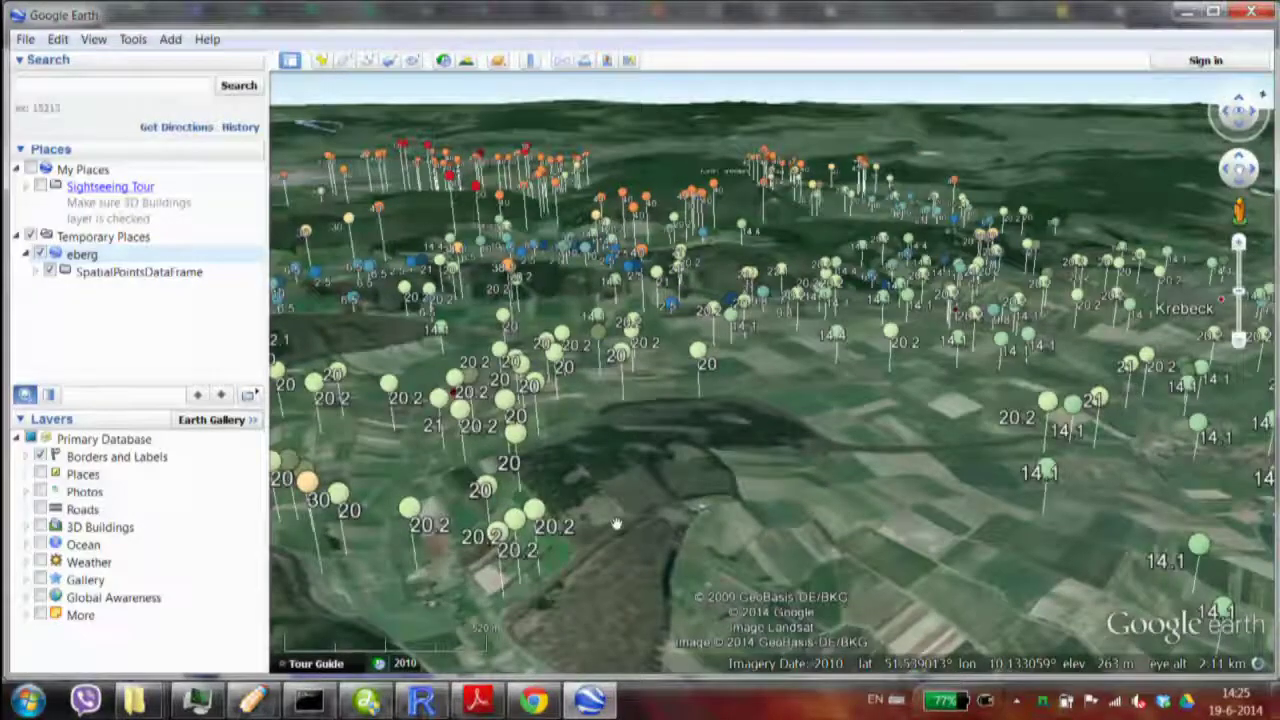
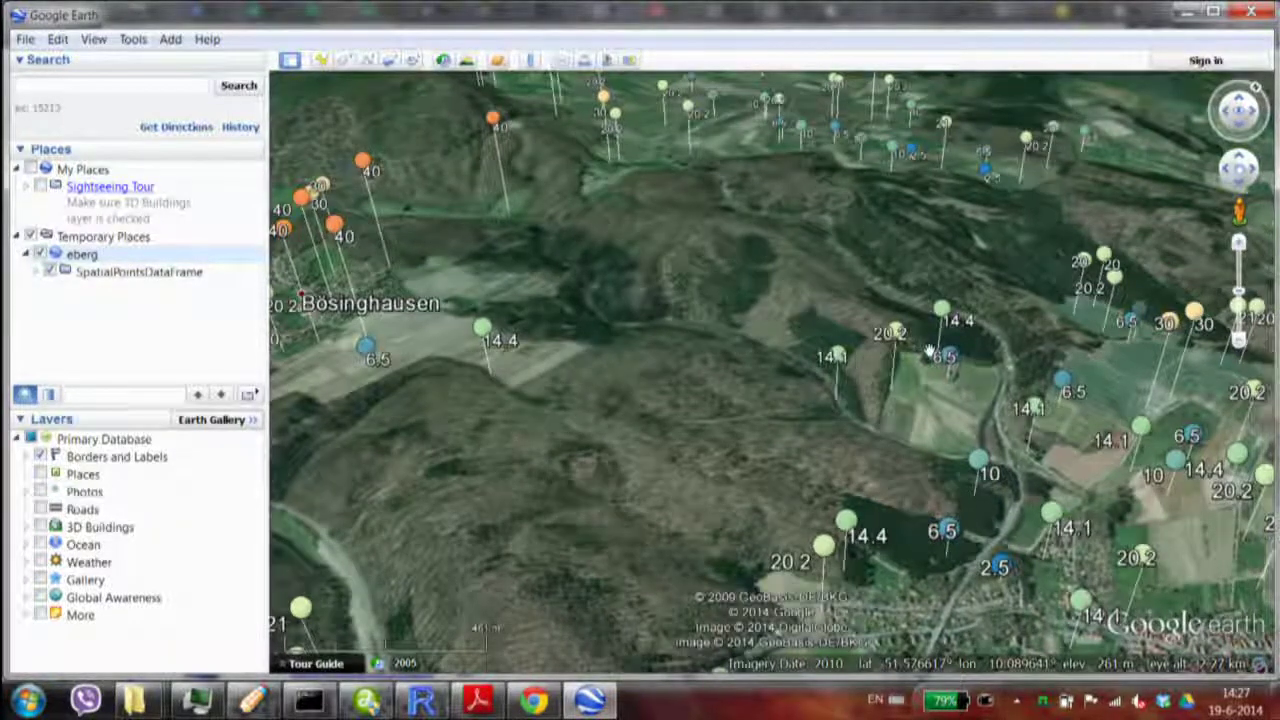
scroll(930, 352, "down", 2)
scroll(930, 352, "up", 3)
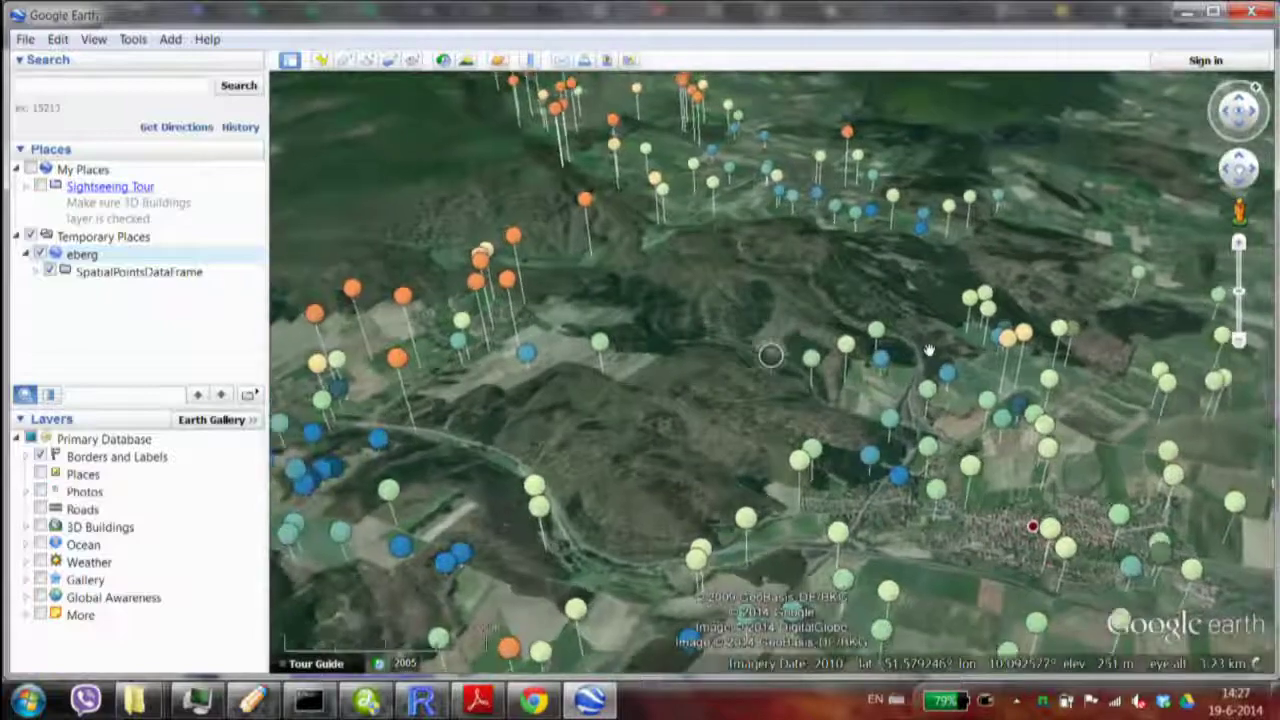
scroll(930, 352, "down", 4)
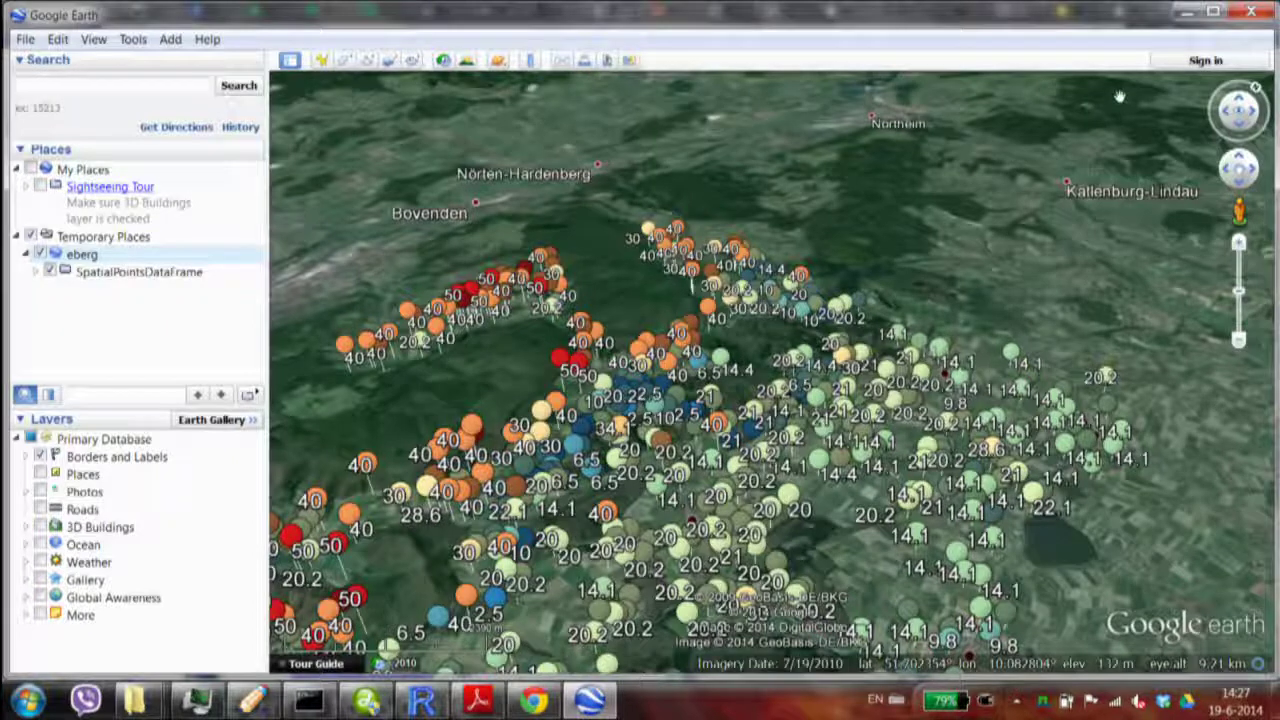
Step: Switch to the browser, open the SpatialPoints documentation and copy its example code from data(eberg) through the last kml call
left_click(1183, 12)
left_click(127, 318)
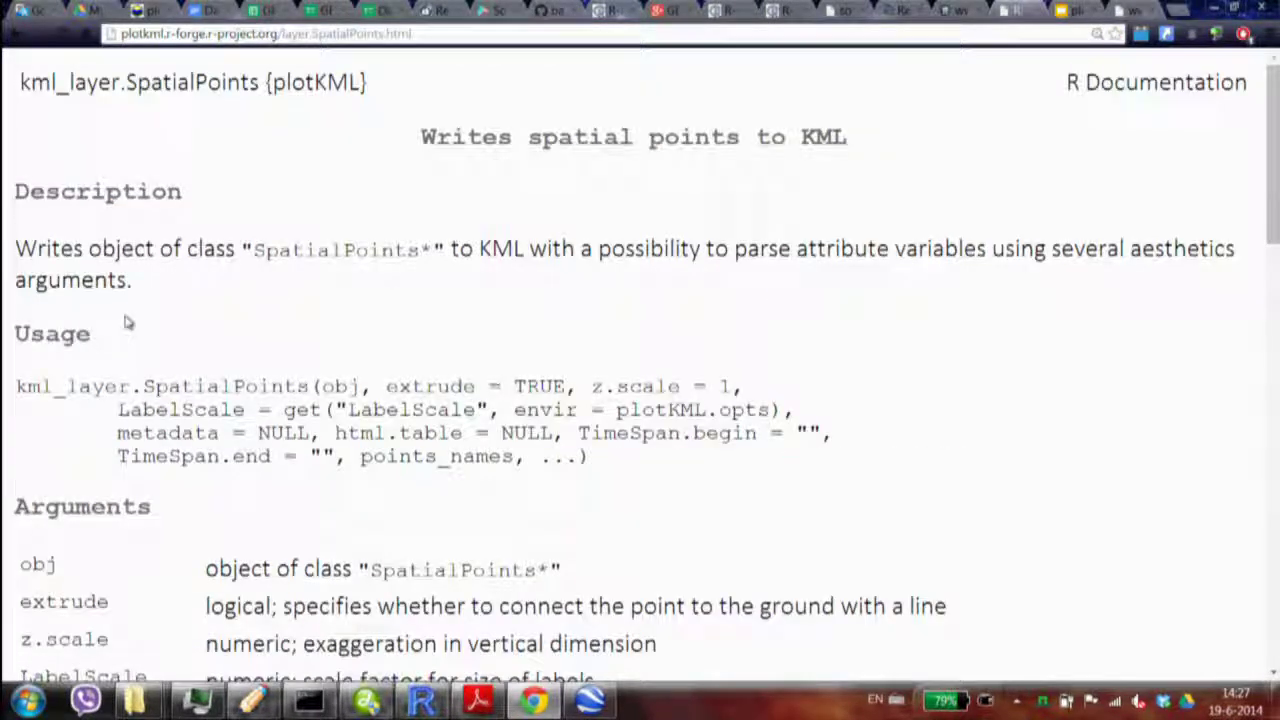
scroll(126, 318, "down", 12)
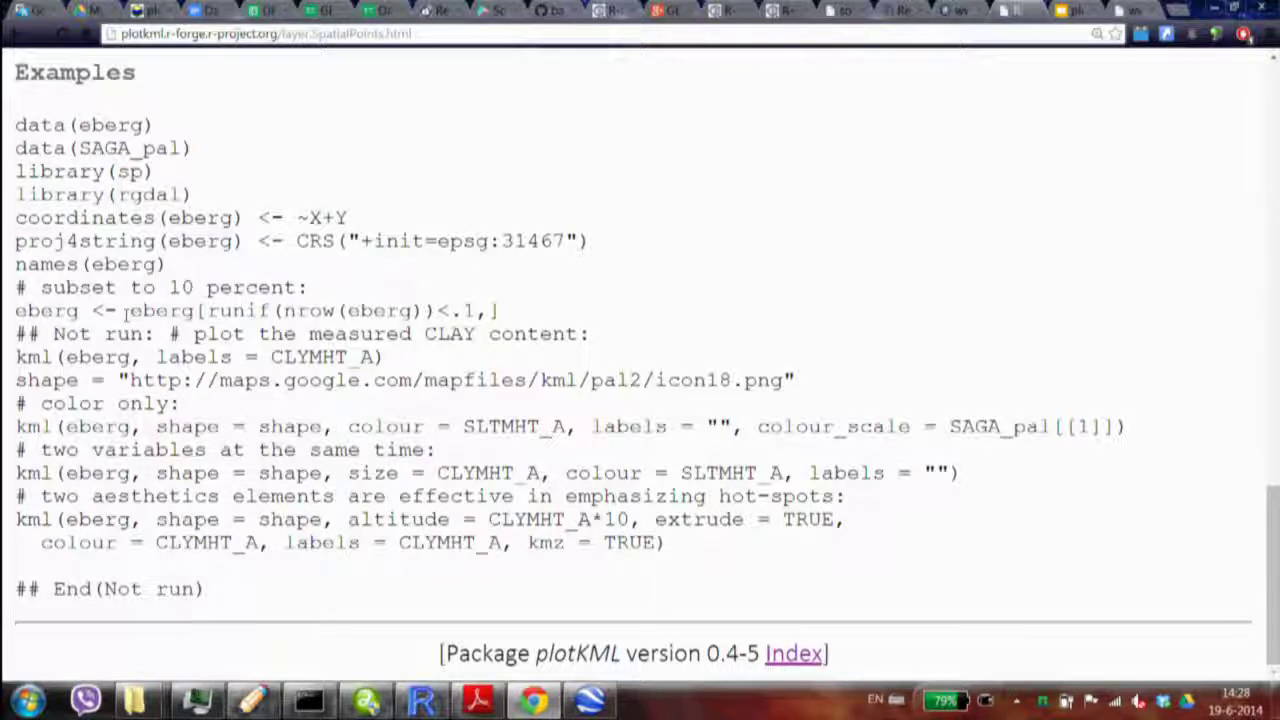
left_click_drag(8, 122, 706, 558)
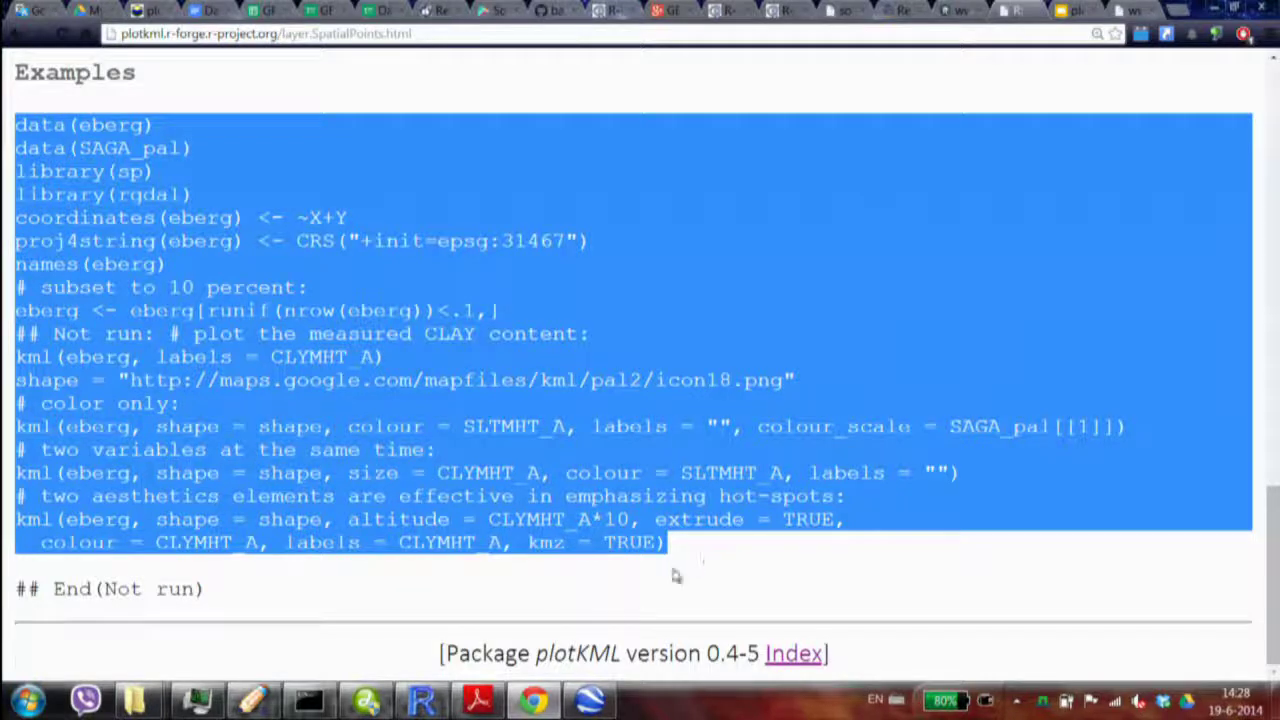
Step: Switch to the R console and set the working directory to "D:/tmp" with setwd
left_click(421, 699)
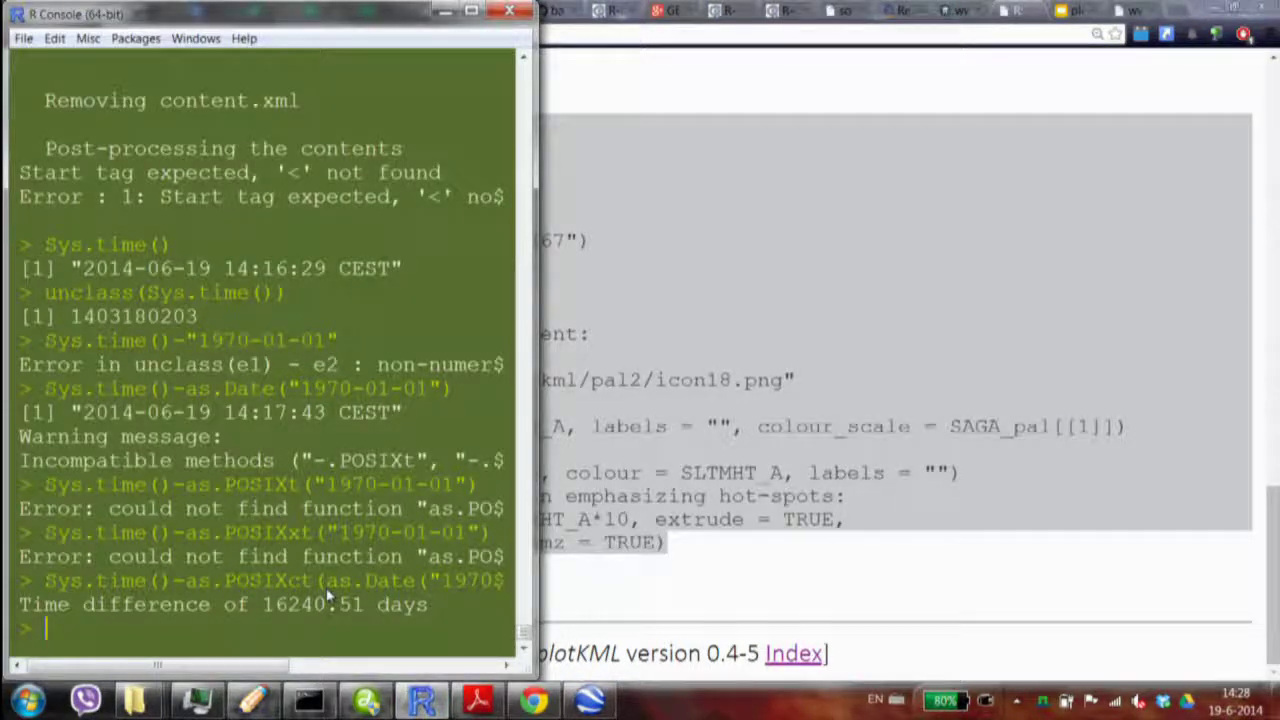
type("se")
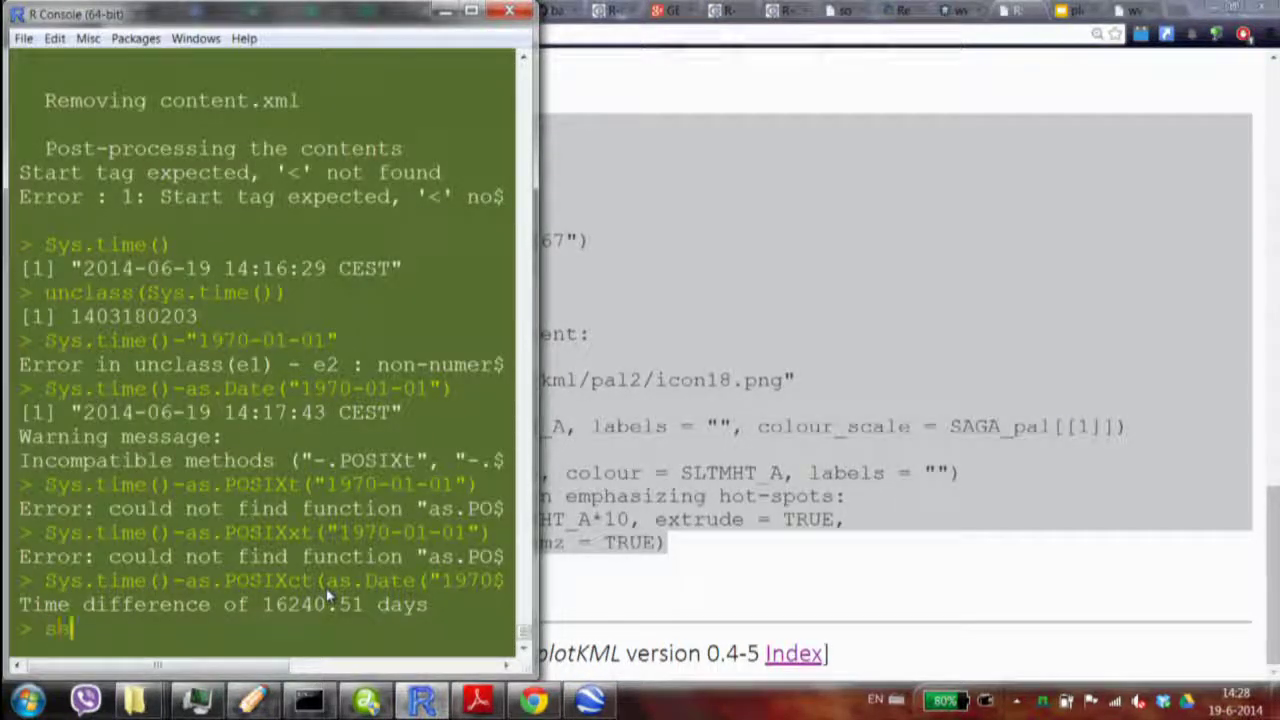
type("twd()")
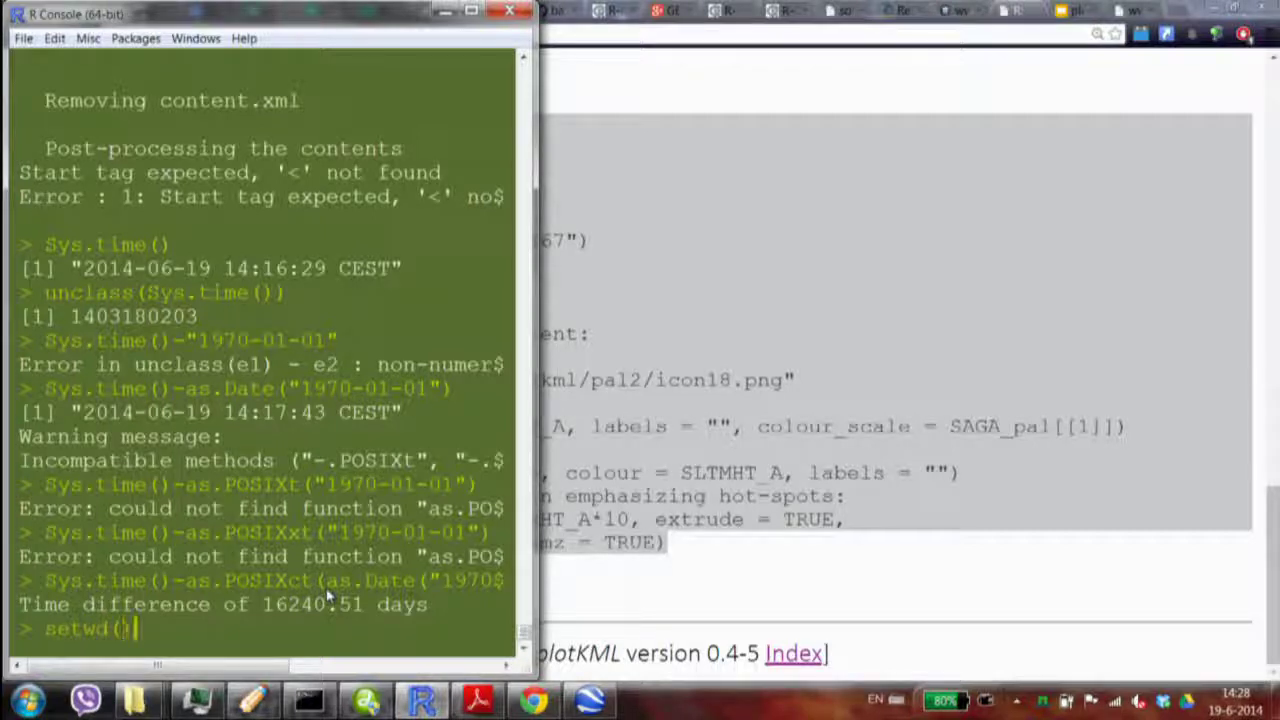
key("Left")
type("\"\"")
key("Left")
type("D:/tmp")
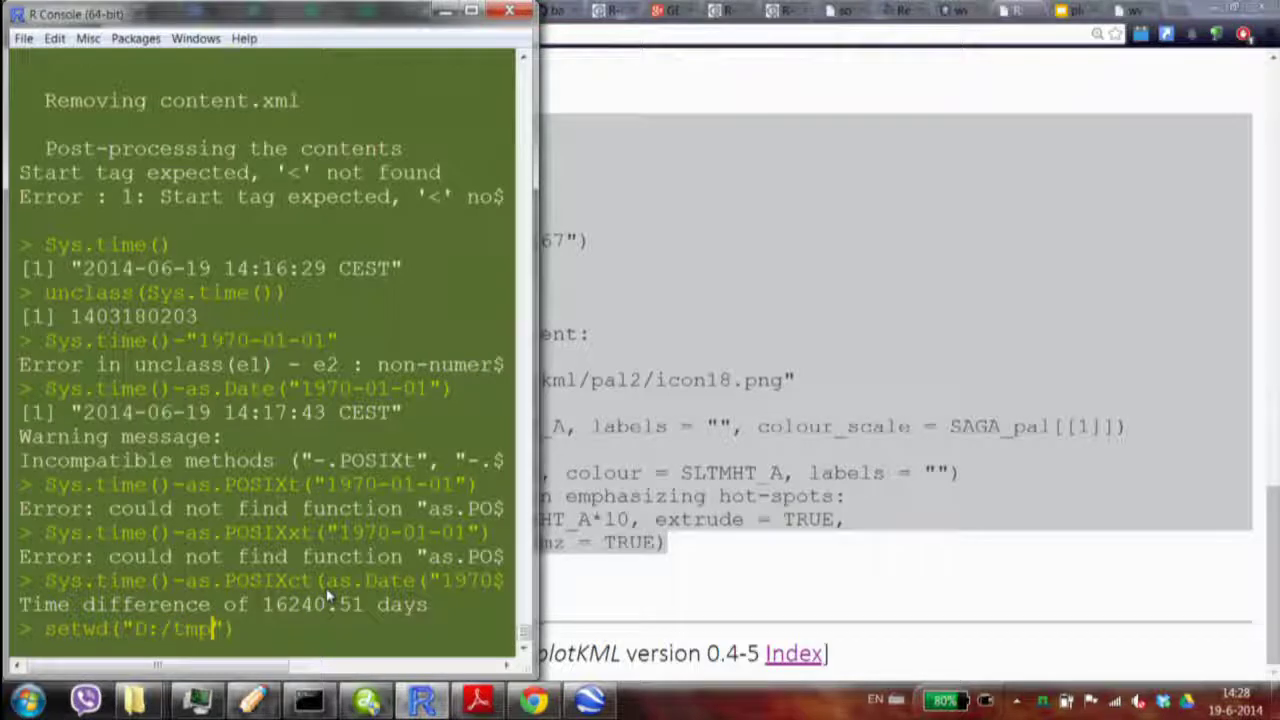
key("Return")
Step: Paste the copied example into a new Tinn-R script and run the lines from data(eberg) through names(eberg)
left_click(252, 700)
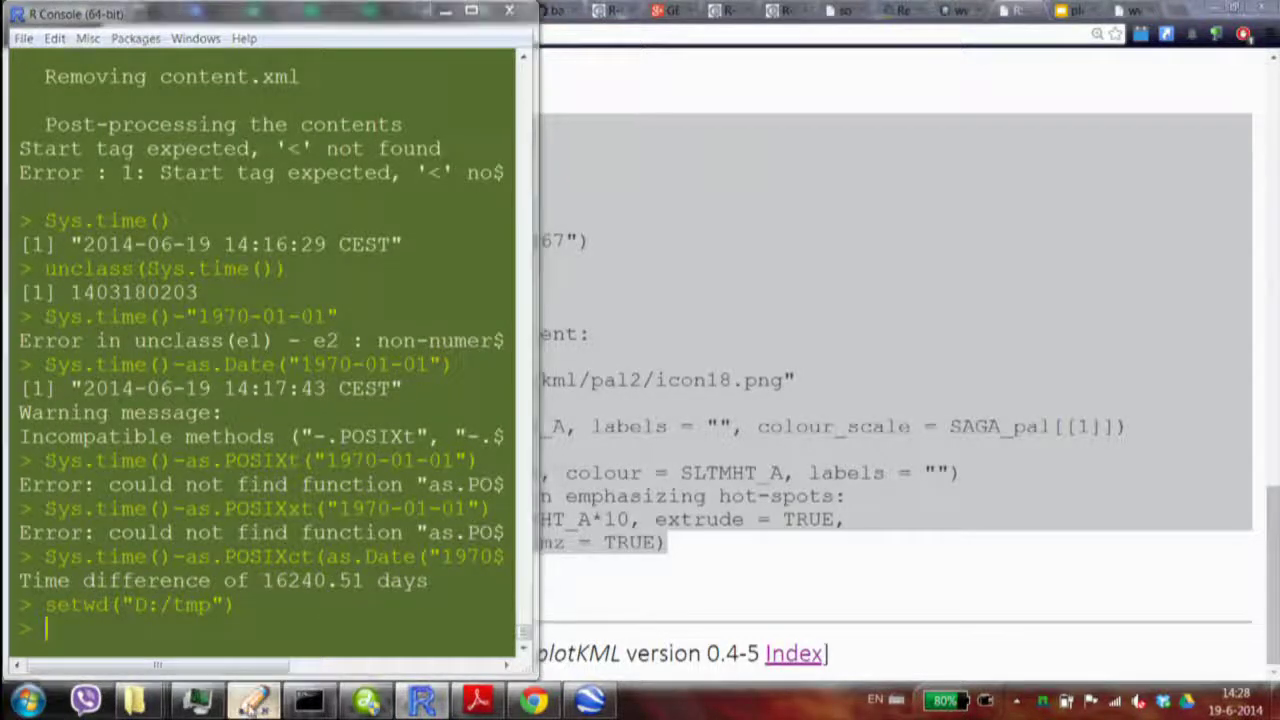
left_click(564, 77)
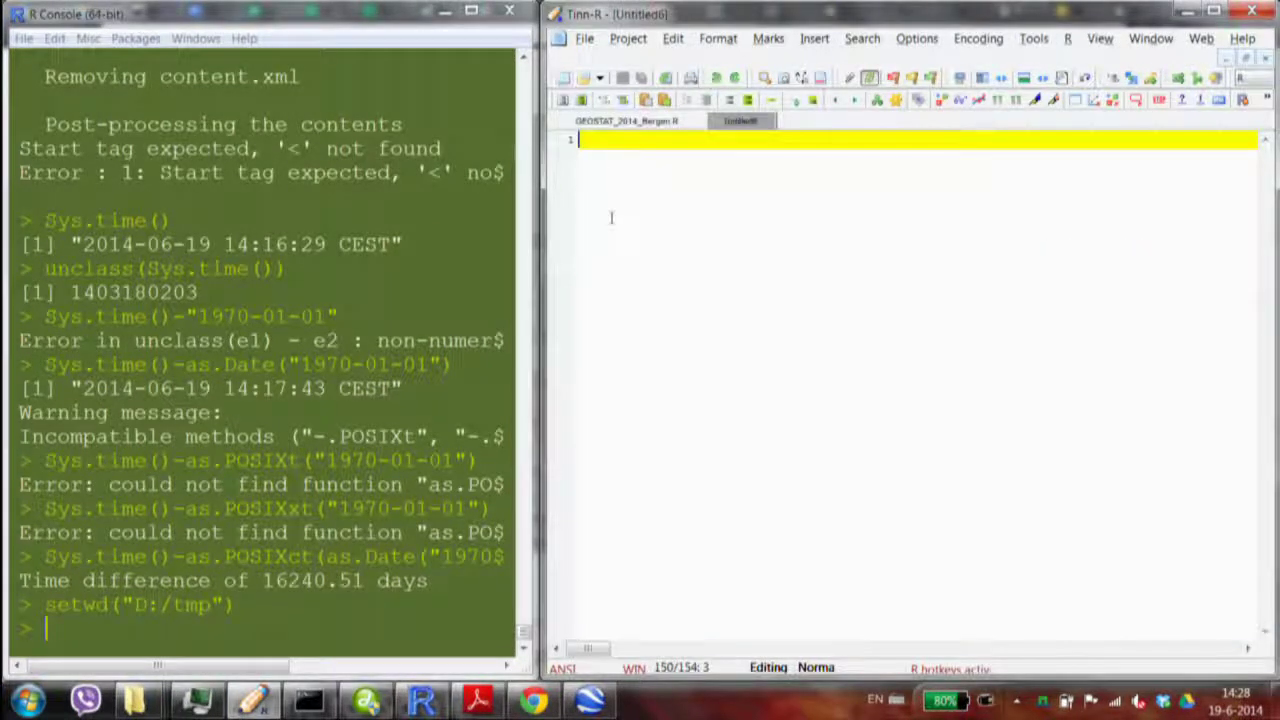
key("ctrl+v")
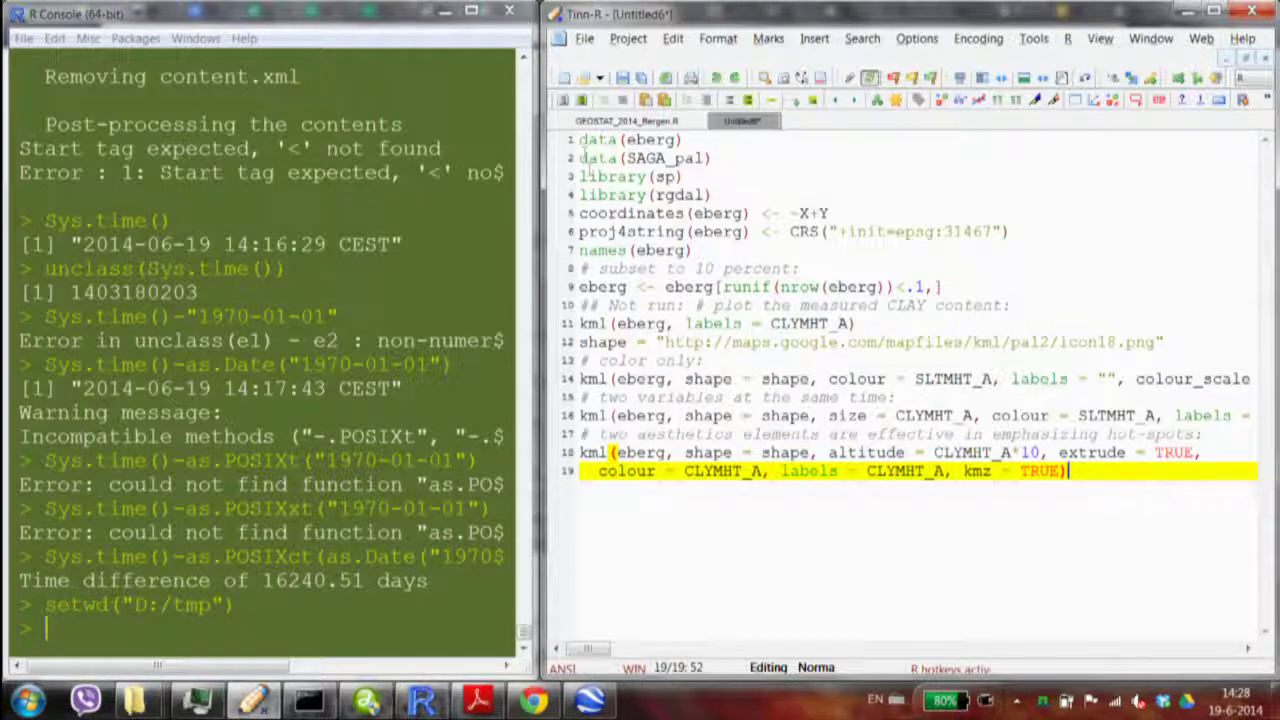
left_click_drag(580, 140, 712, 252)
left_click(624, 102)
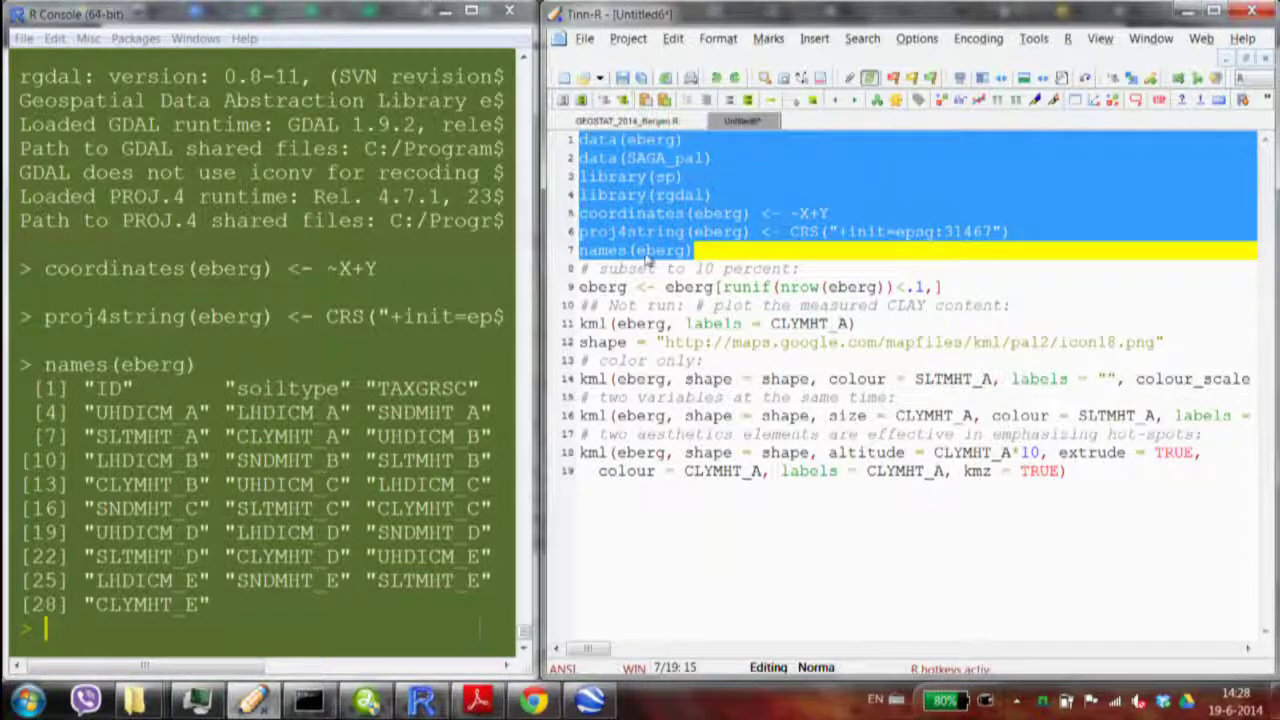
Step: Set the runif subset threshold to .05, then run the subset line and the kml export labelled with CLYMHT_A
left_click(627, 287)
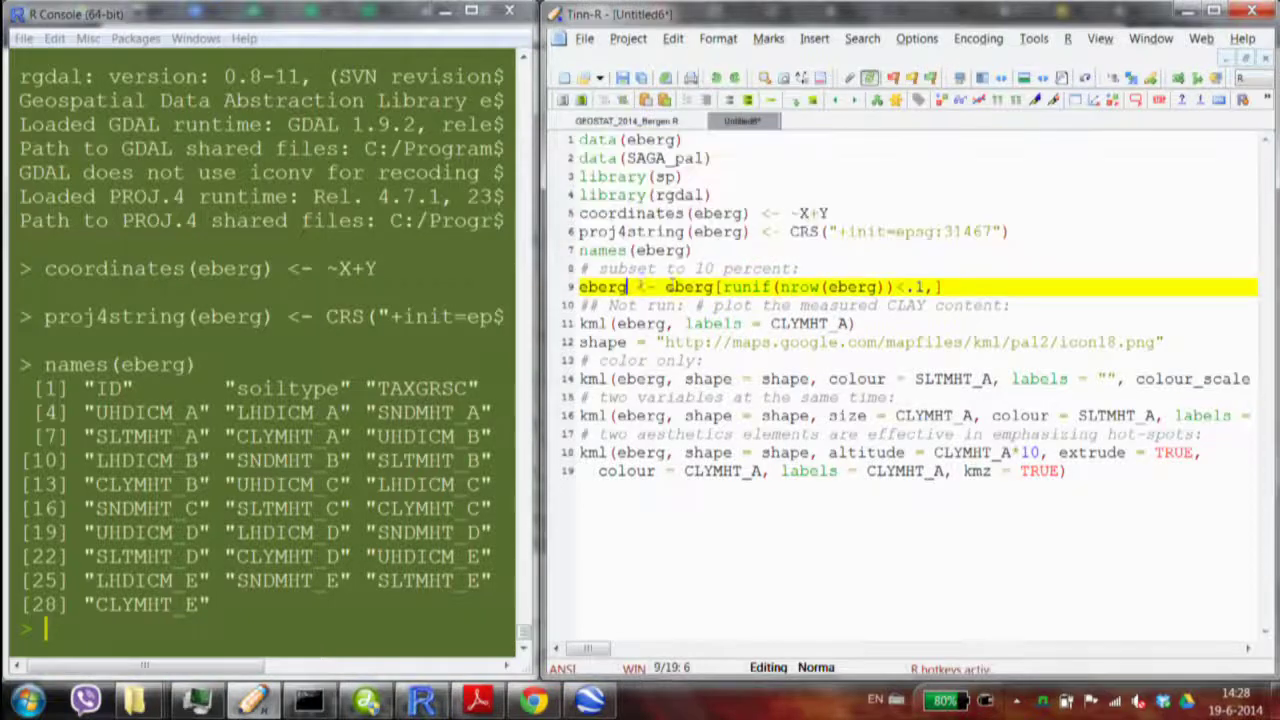
left_click(916, 287)
key("BackSpace")
type("05")
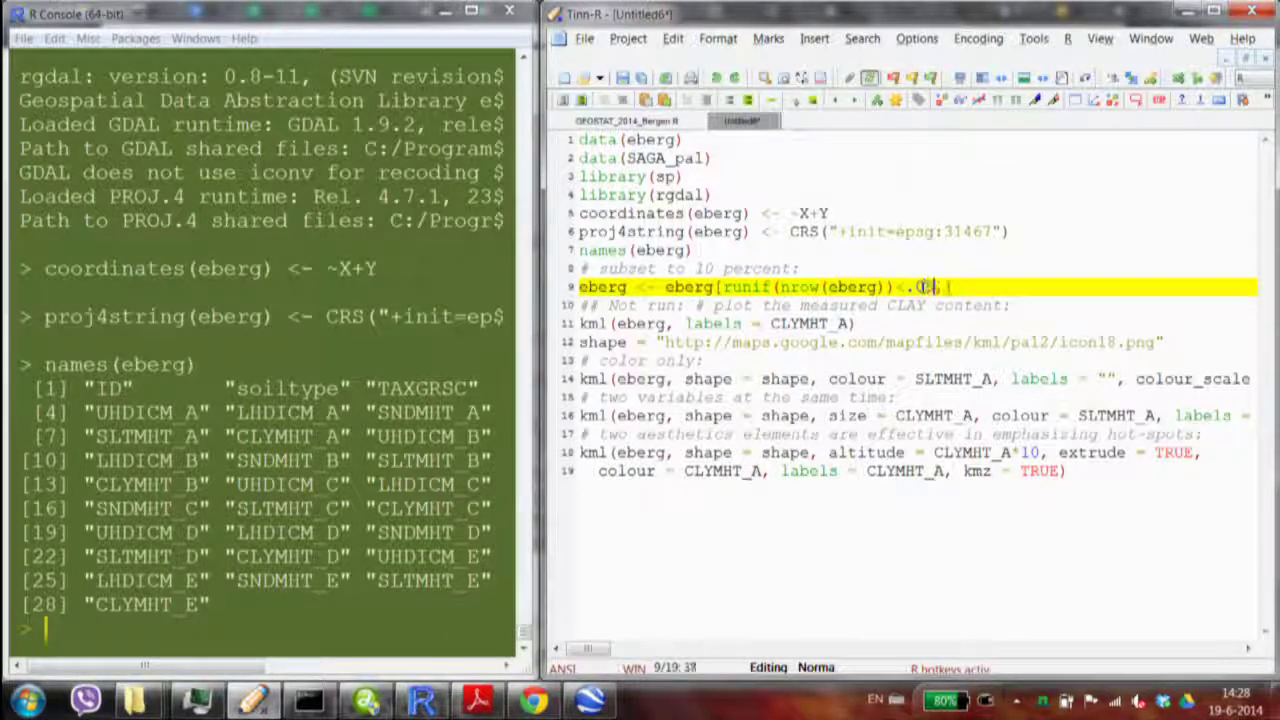
key("ctrl+Return")
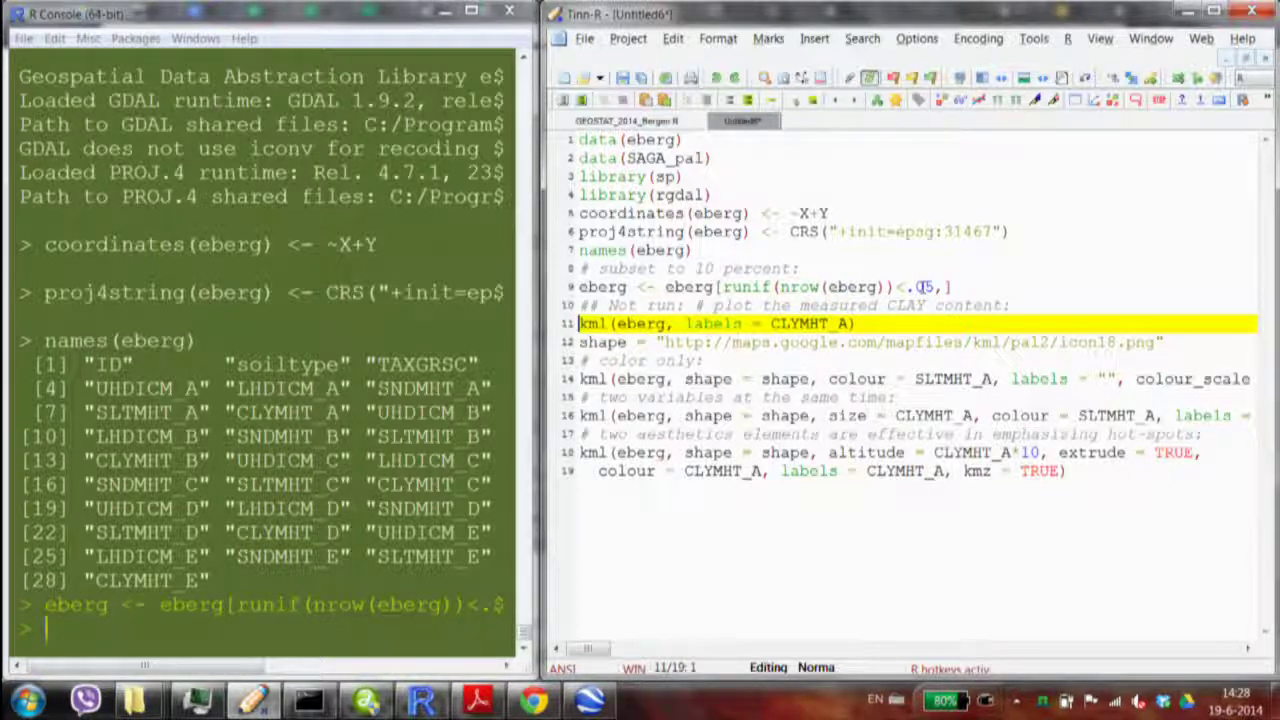
key("ctrl+Return")
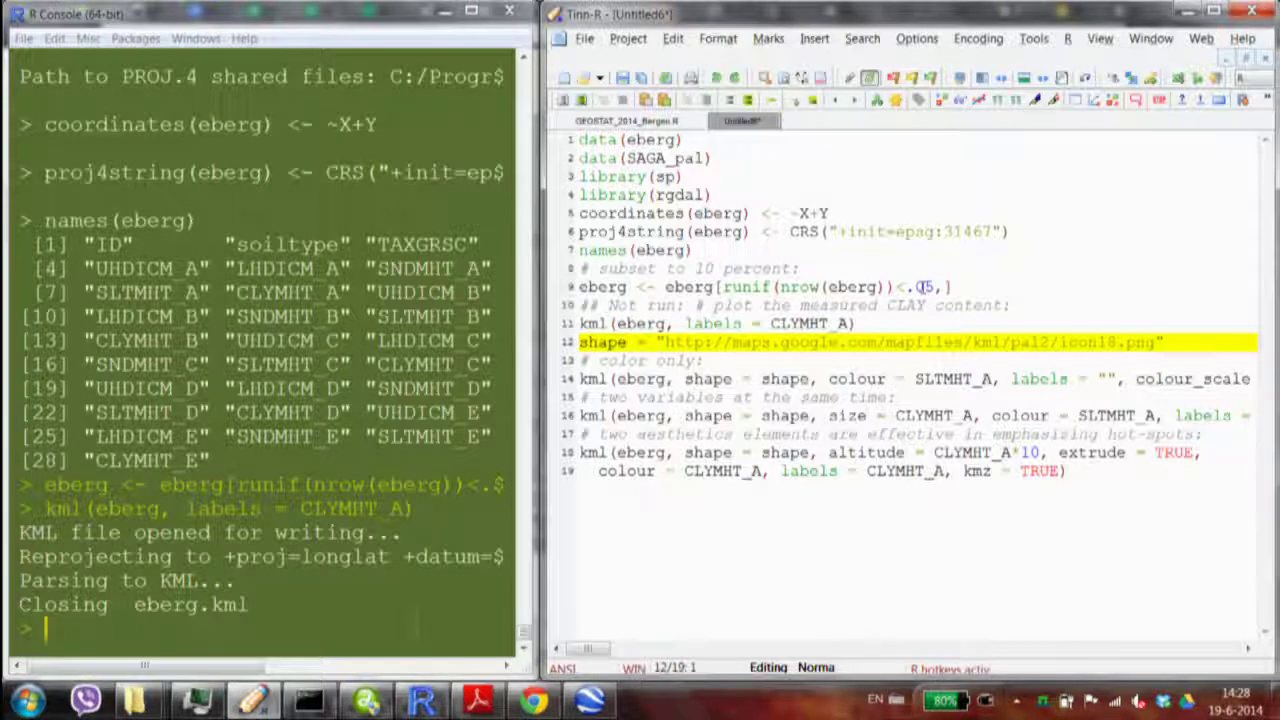
left_click(216, 627)
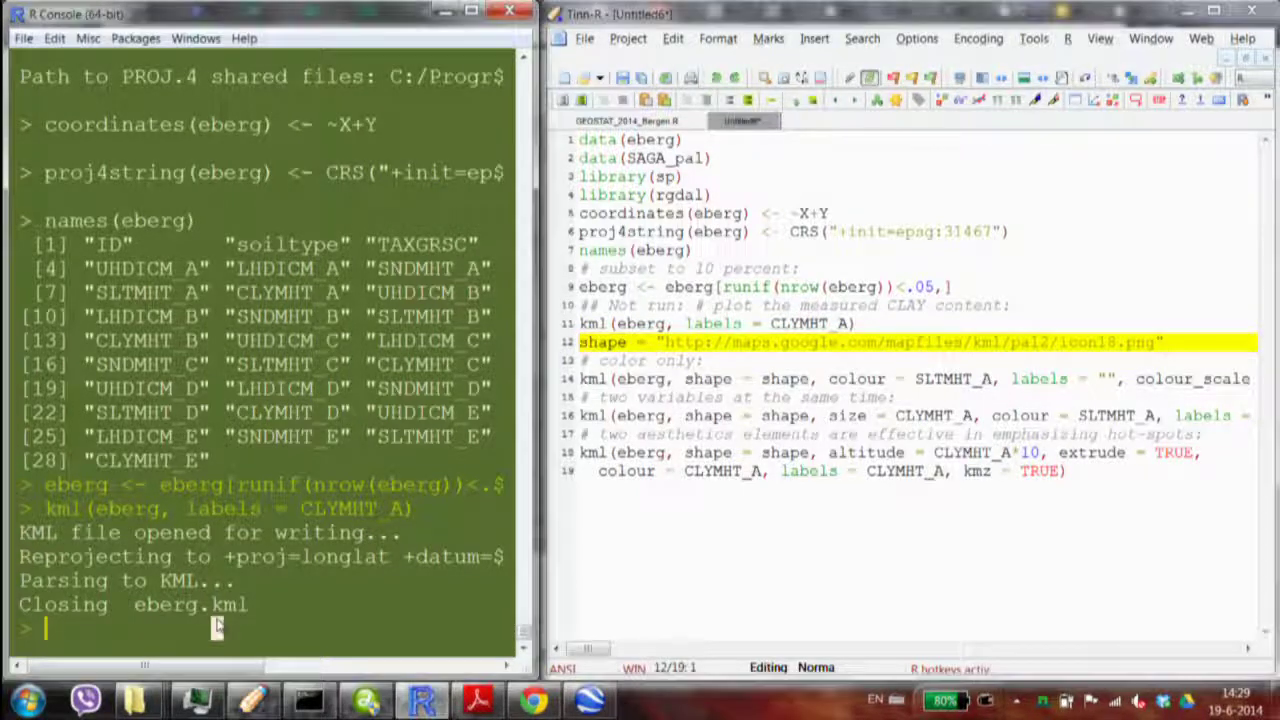
type("getwd(")
key("BackSpace")
key("BackSpace")
key("BackSpace")
key("BackSpace")
key("BackSpace")
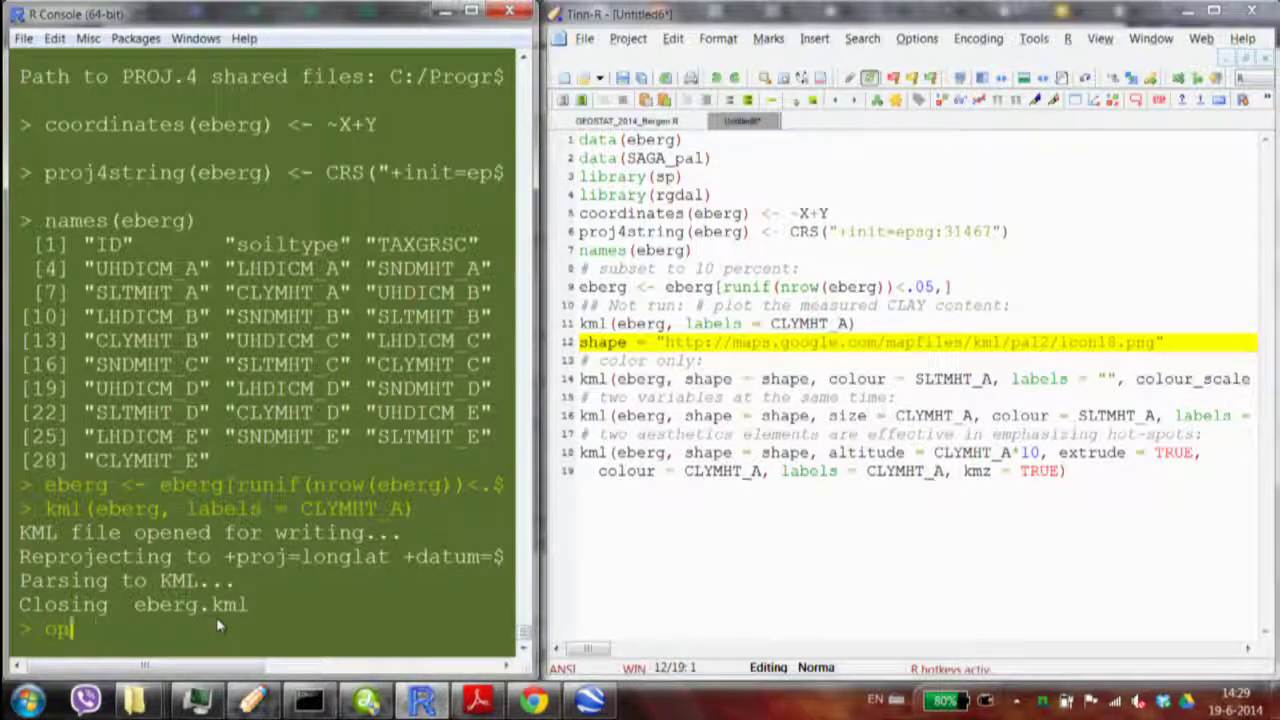
key("BackSpace")
Step: Run system("open eberg.kml") in the R console to open the exported points in Google Earth
type("sys")
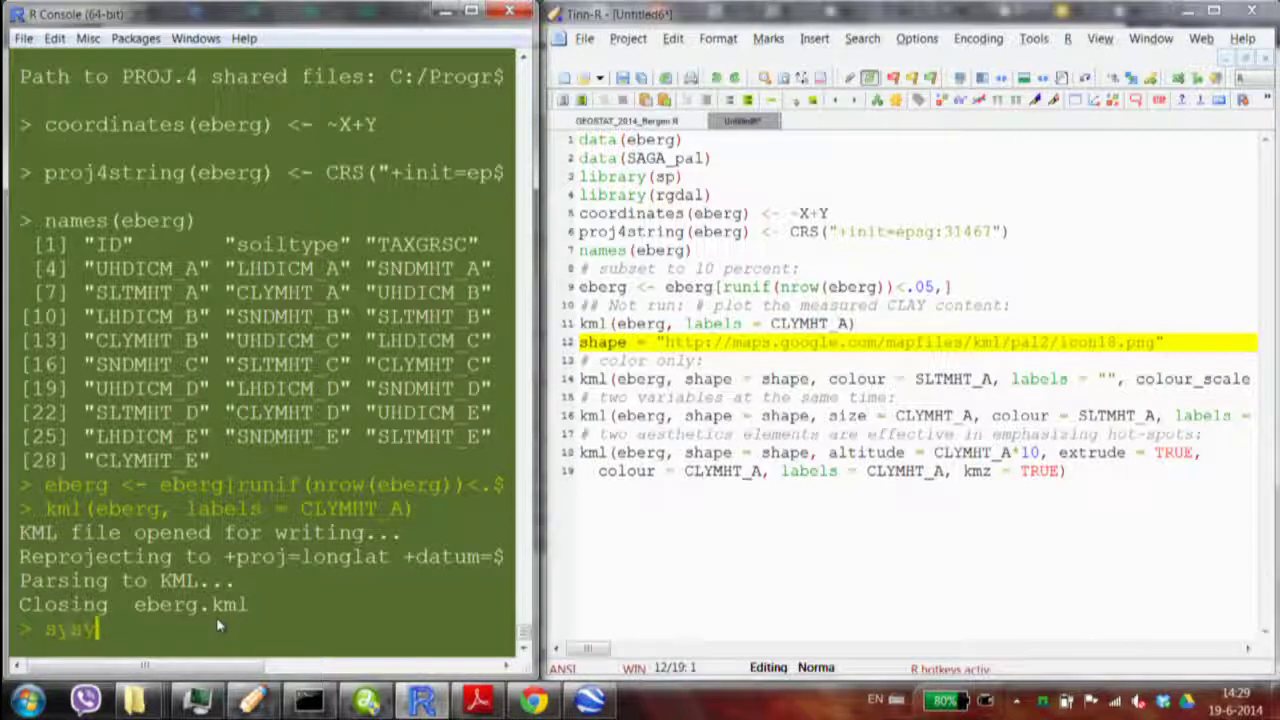
type("tem()")
key("Left")
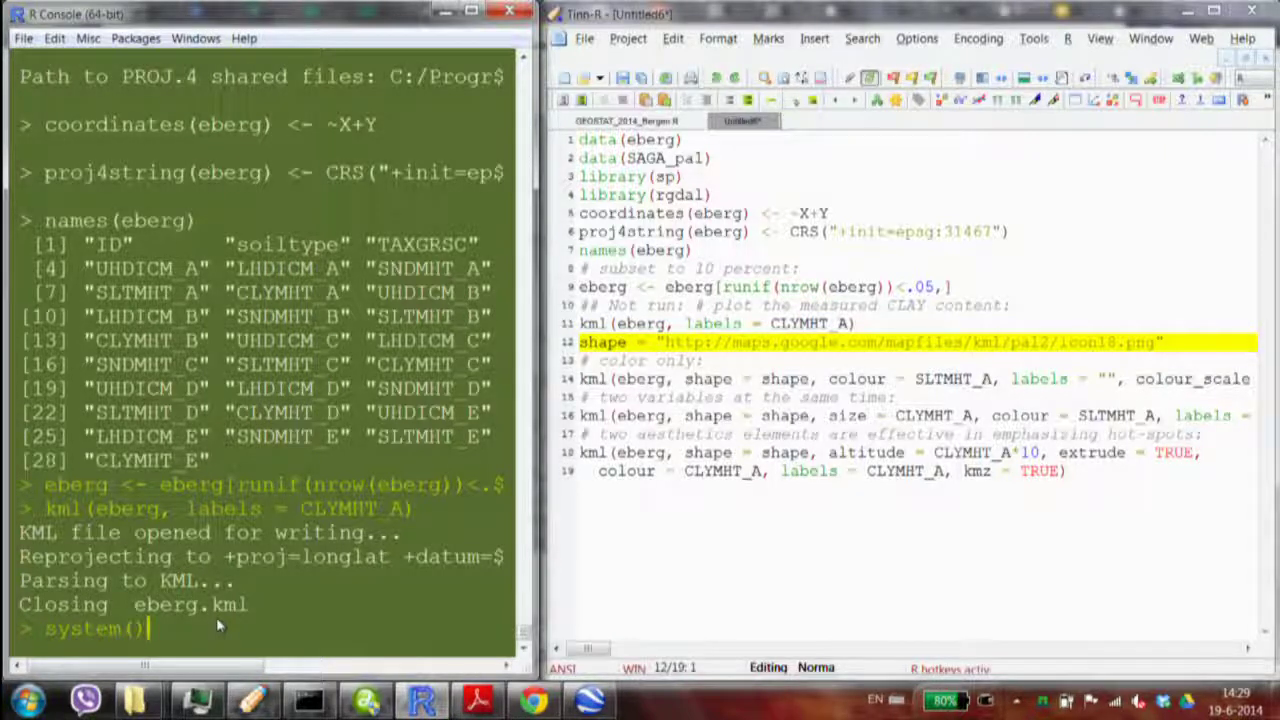
type("\"\"")
key("Left")
type("open ")
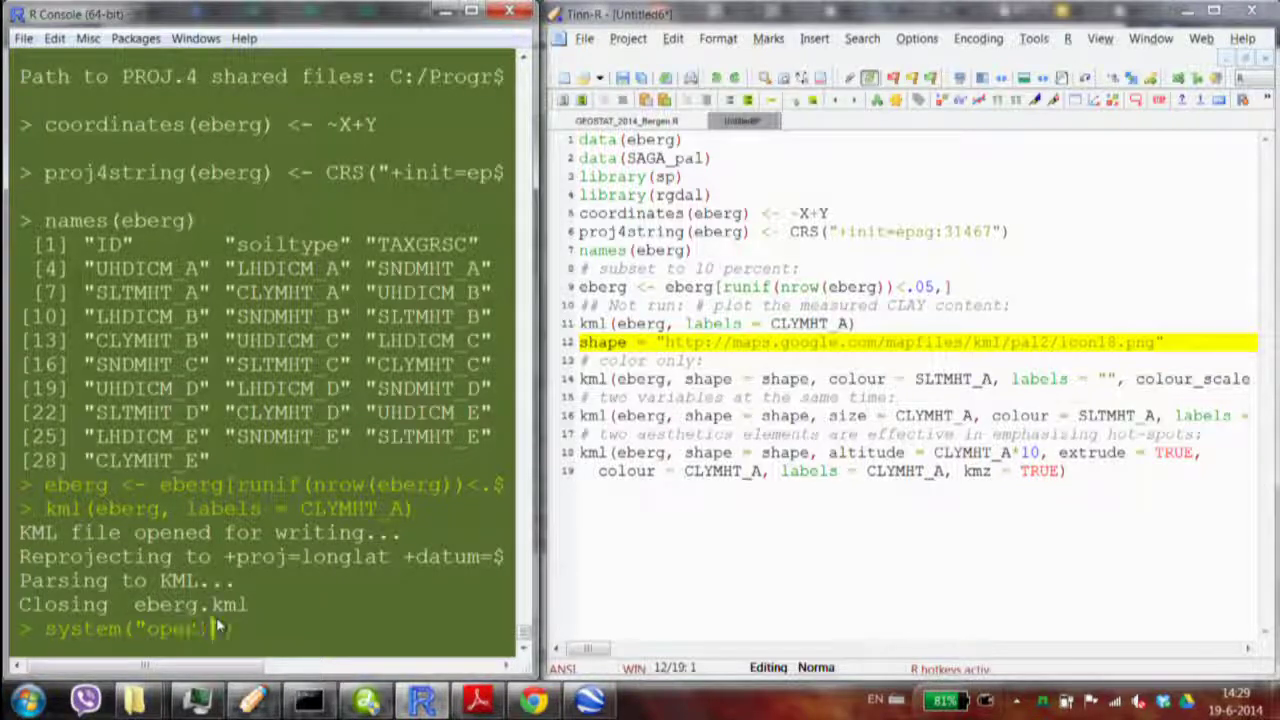
type("e")
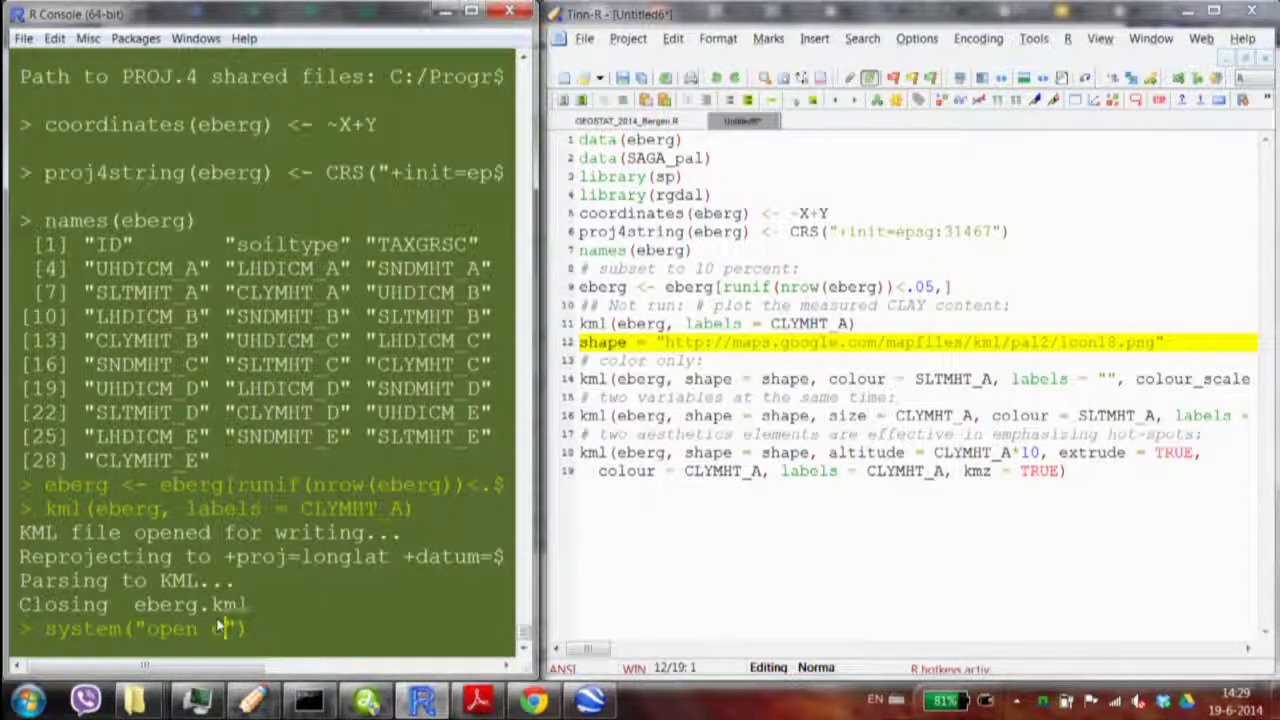
type("berg.l")
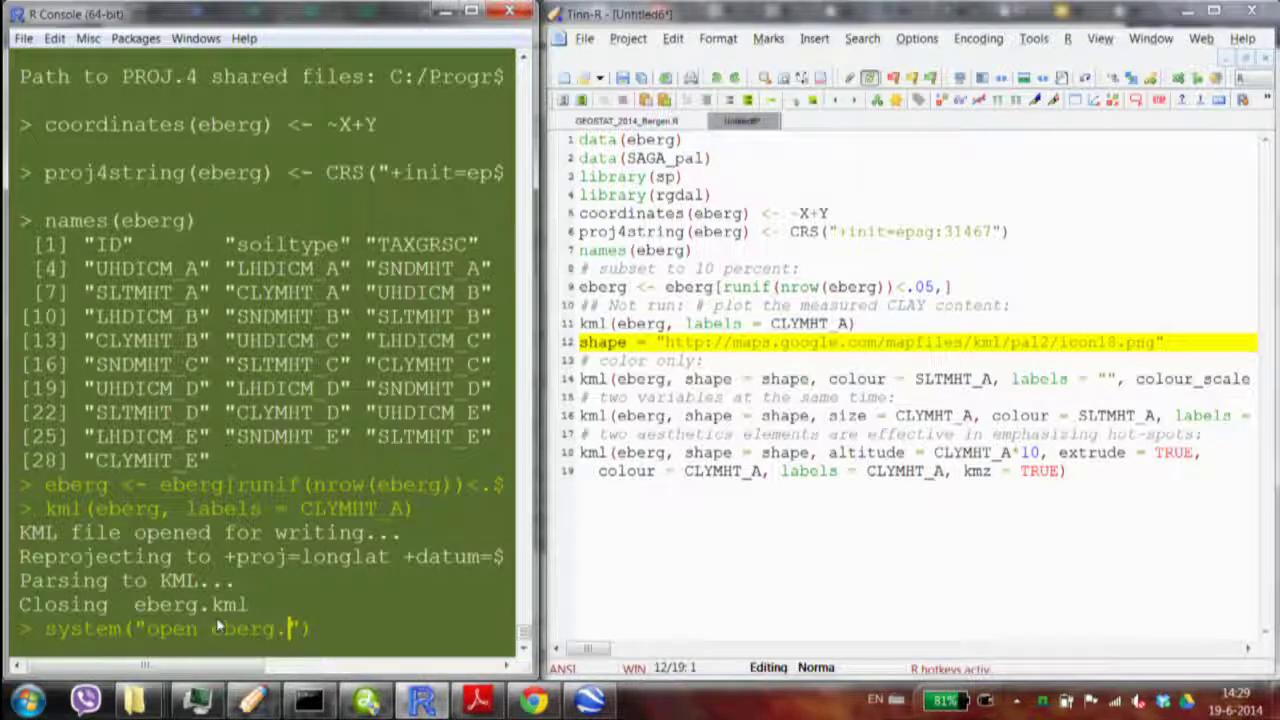
key("BackSpace")
type("kml")
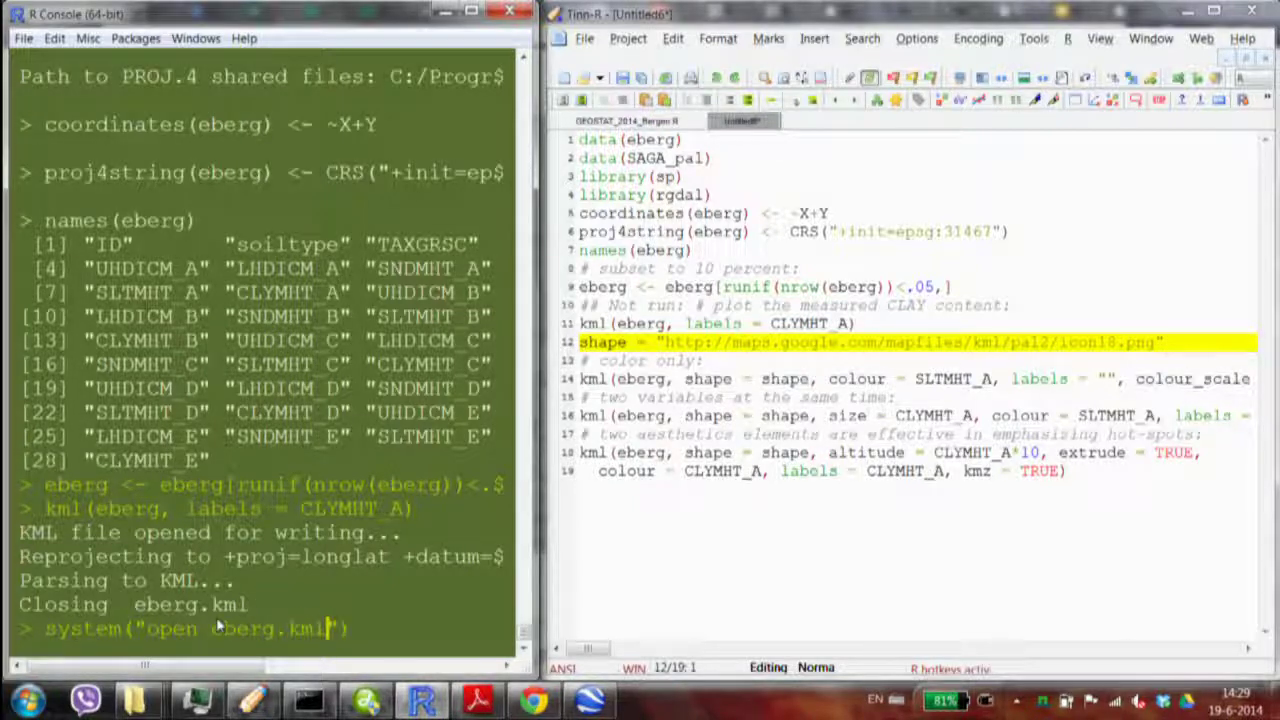
key("Return")
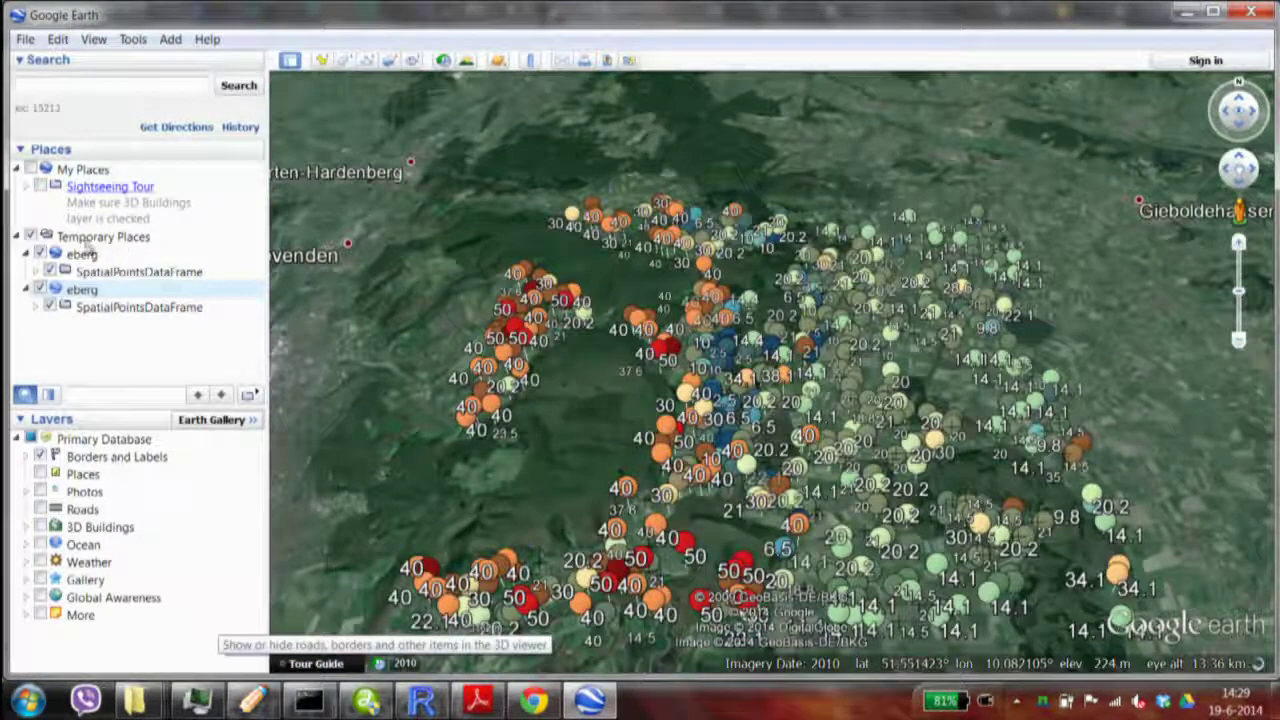
Step: Hide the first eberg layer in Google Earth and inspect the clay labels of the second eberg layer
left_click(41, 255)
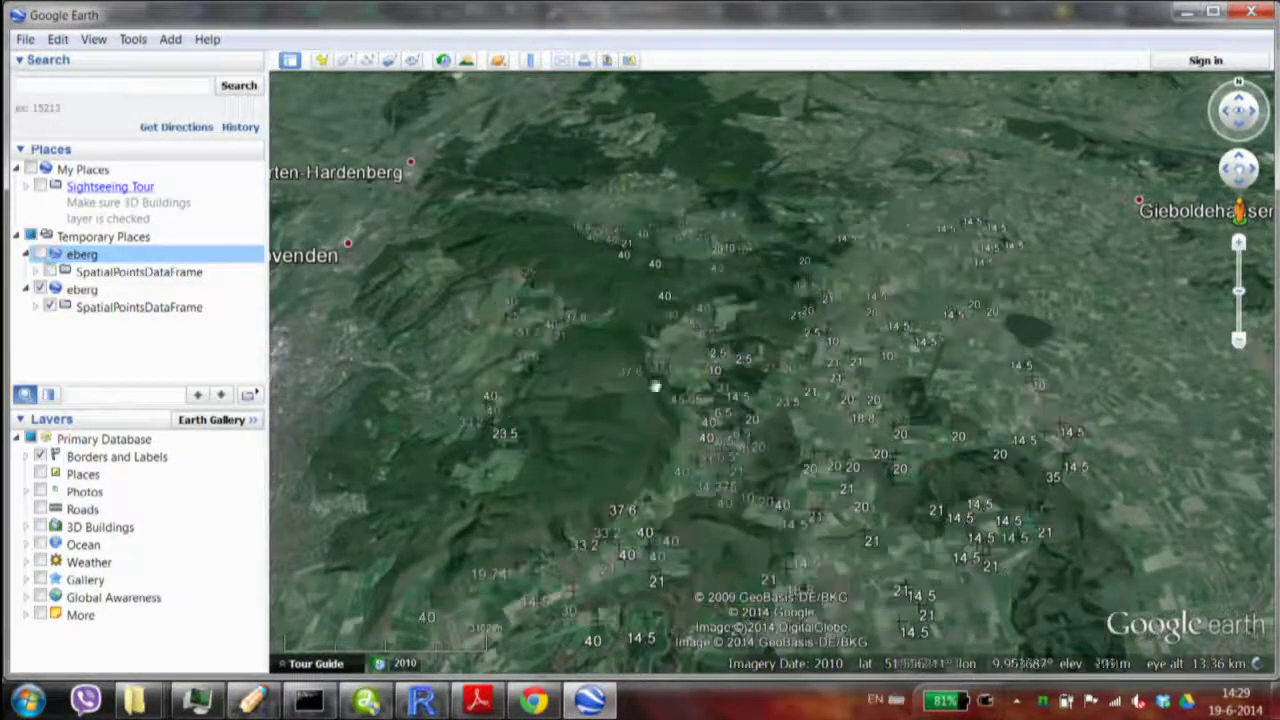
left_click_drag(775, 397, 733, 383)
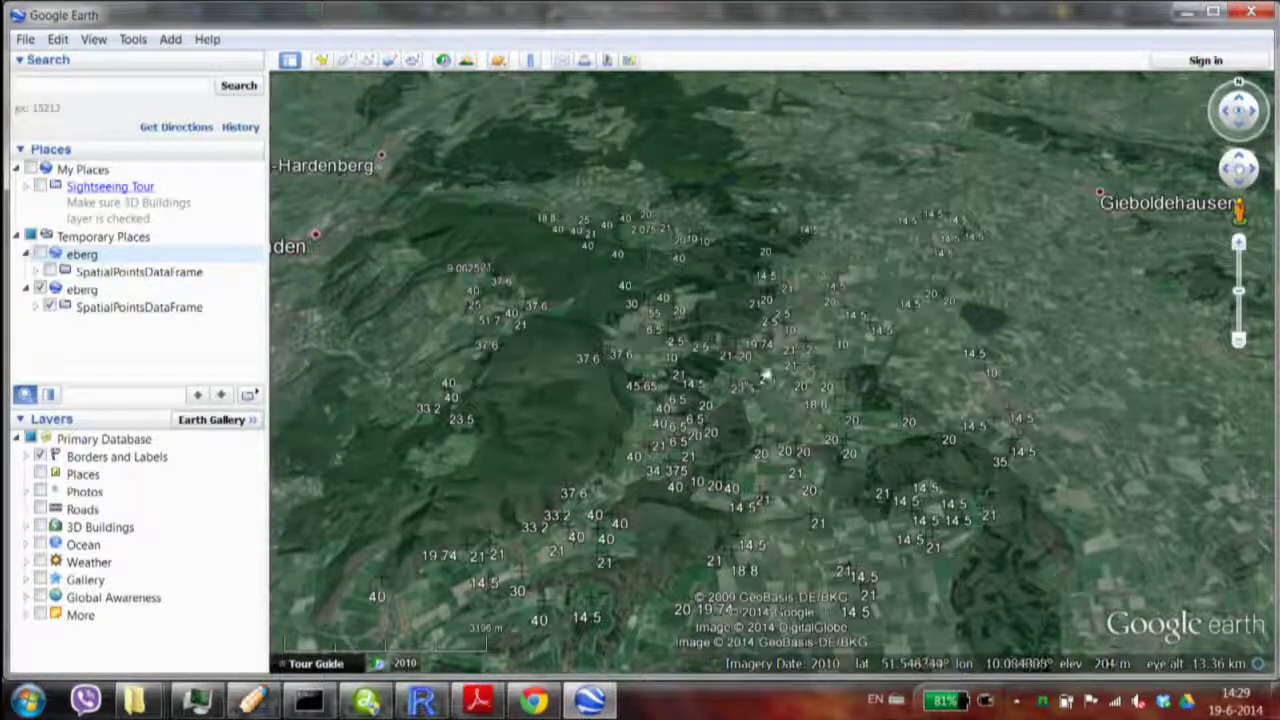
double_click(767, 378)
scroll(665, 370, "down", 3)
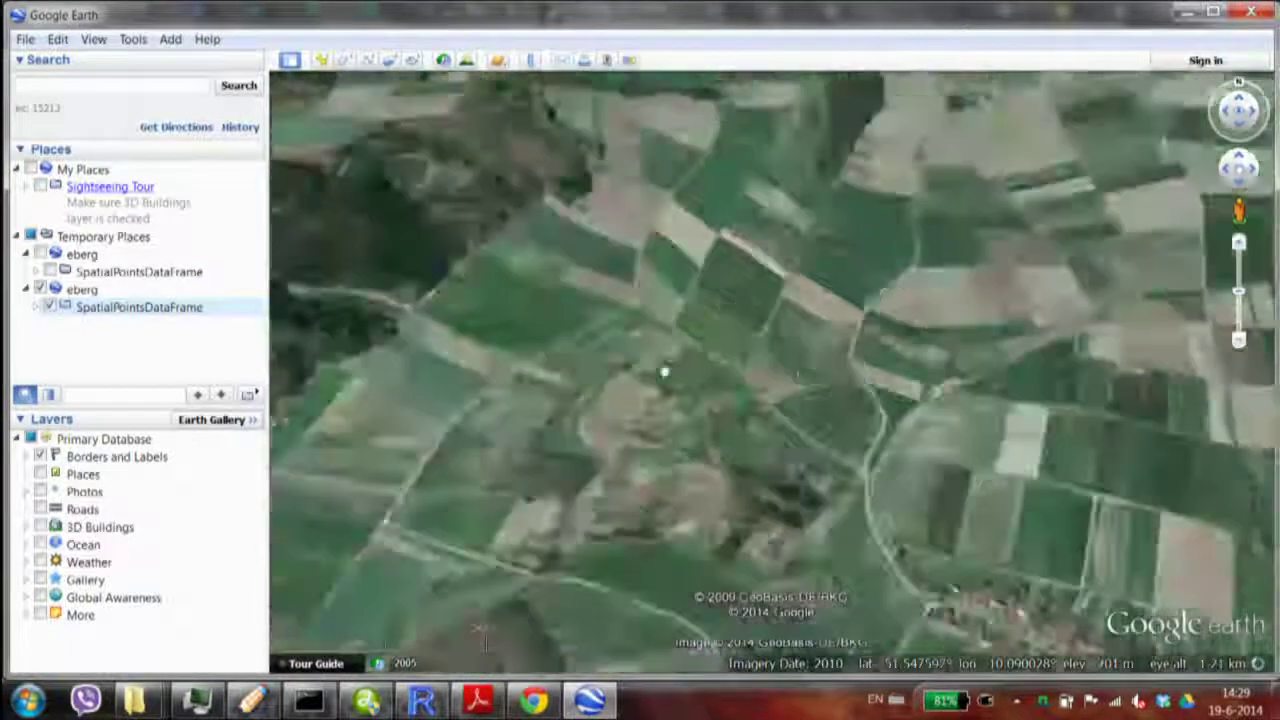
scroll(665, 370, "down", 5)
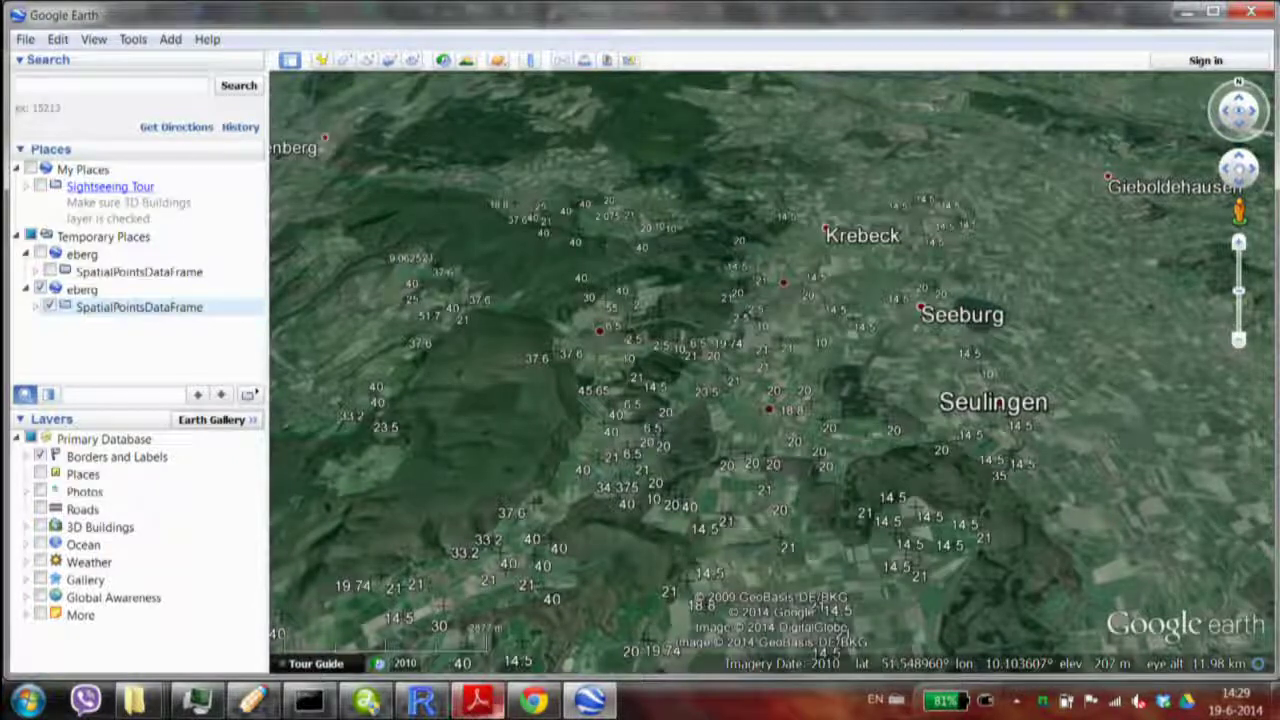
Step: Switch to Tinn-R and run the shape icon line and the colour-only kml export with colour = SLTMHT_A
left_click(252, 700)
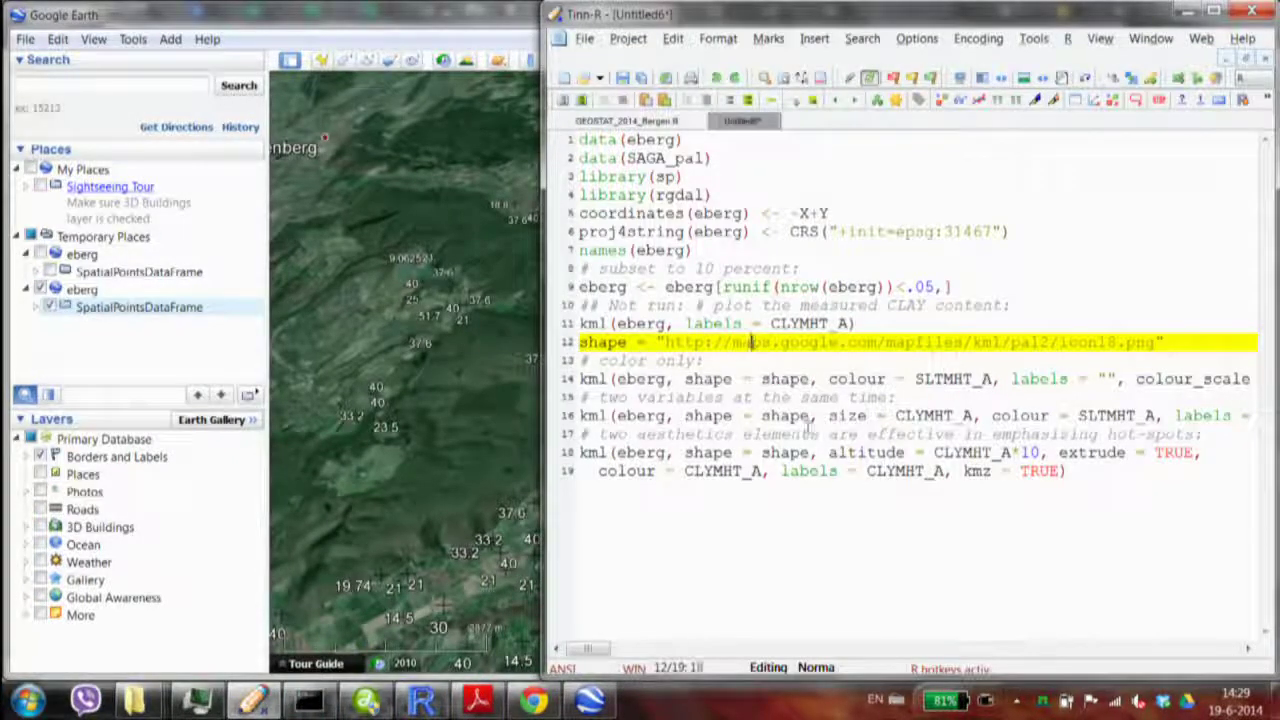
key("ctrl+Return")
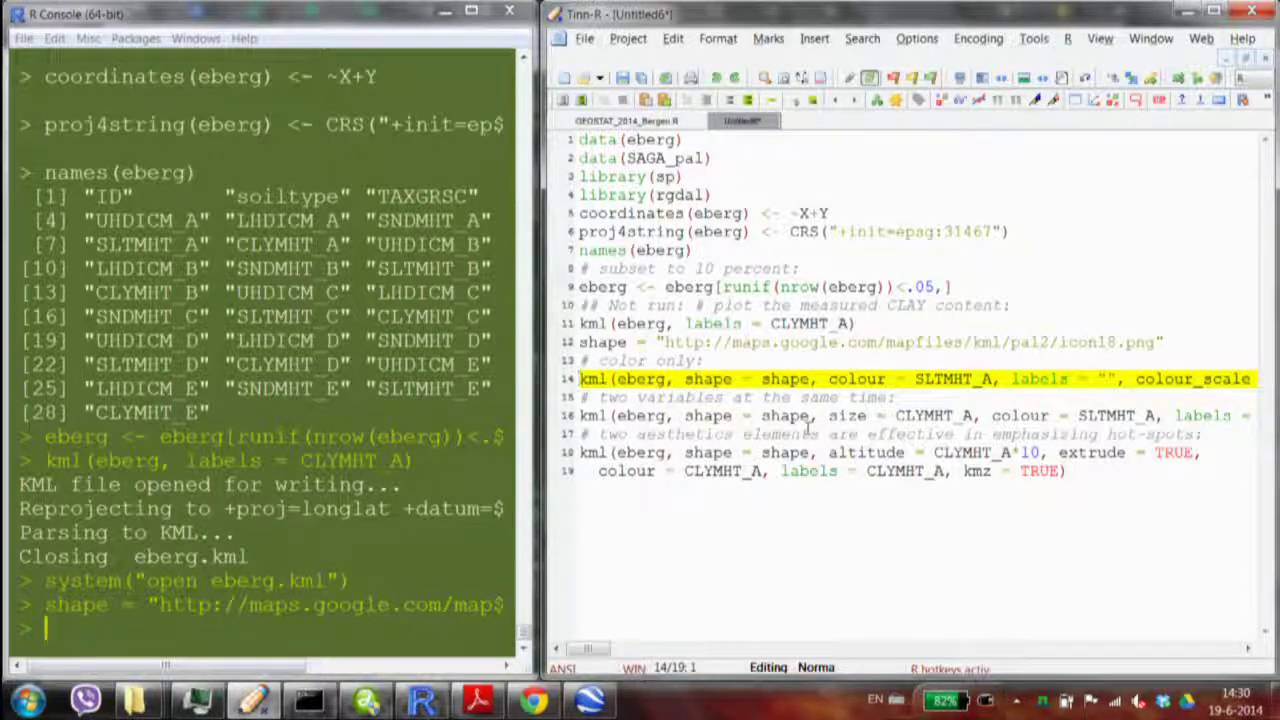
left_click_drag(603, 649, 563, 650)
left_click(751, 379)
key("ctrl+Return")
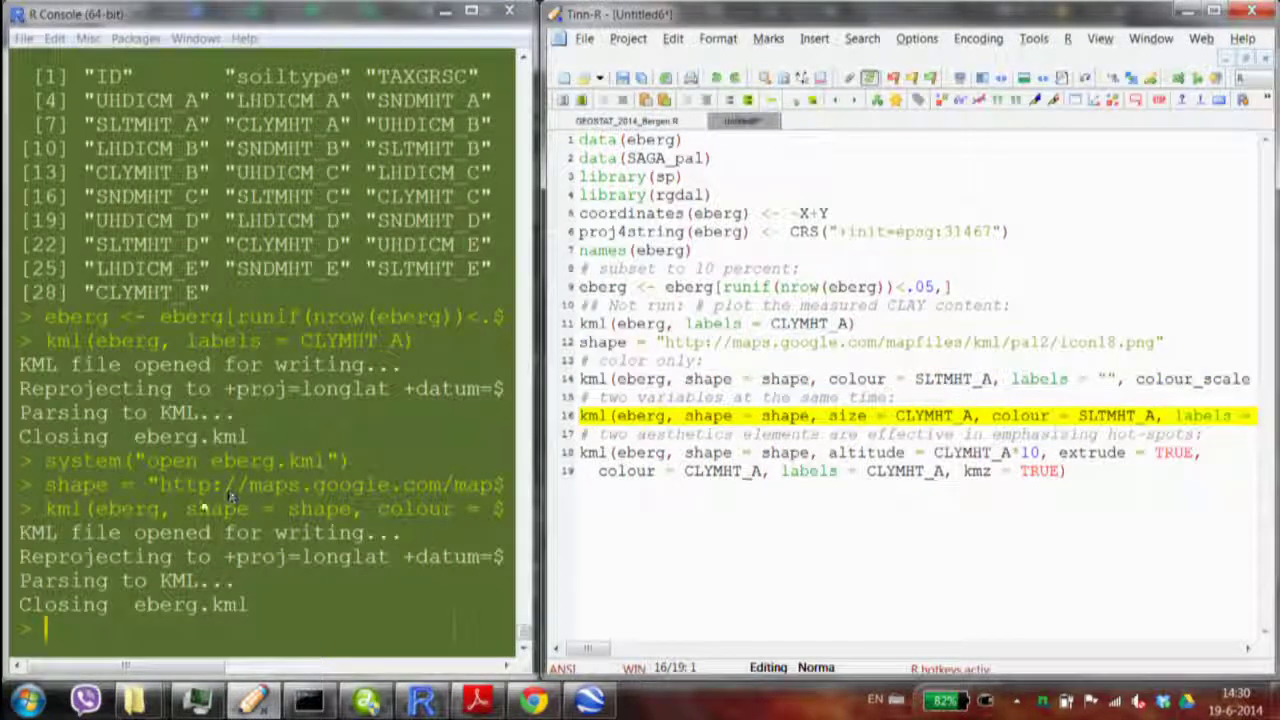
Step: Rerun system("open eberg.kml") in the R console and accept reloading the file in Google Earth
left_click(48, 460)
left_click_drag(48, 460, 345, 462)
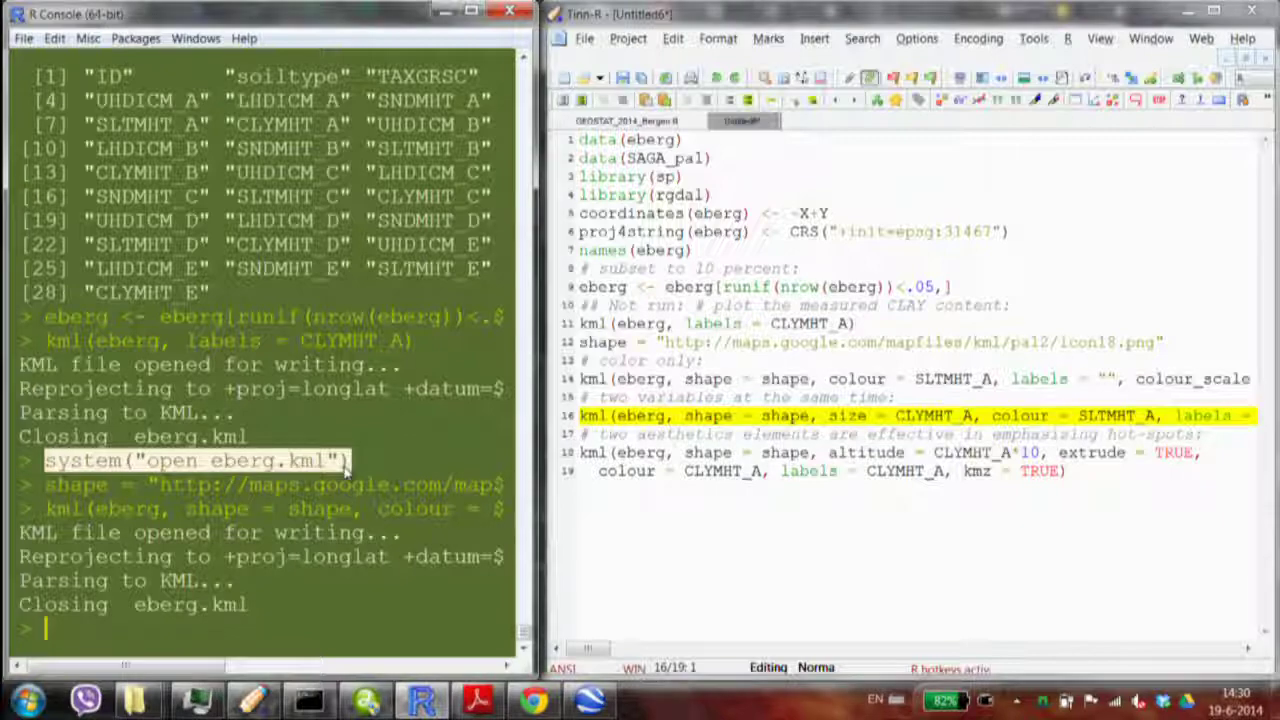
key("ctrl+x")
key("Return")
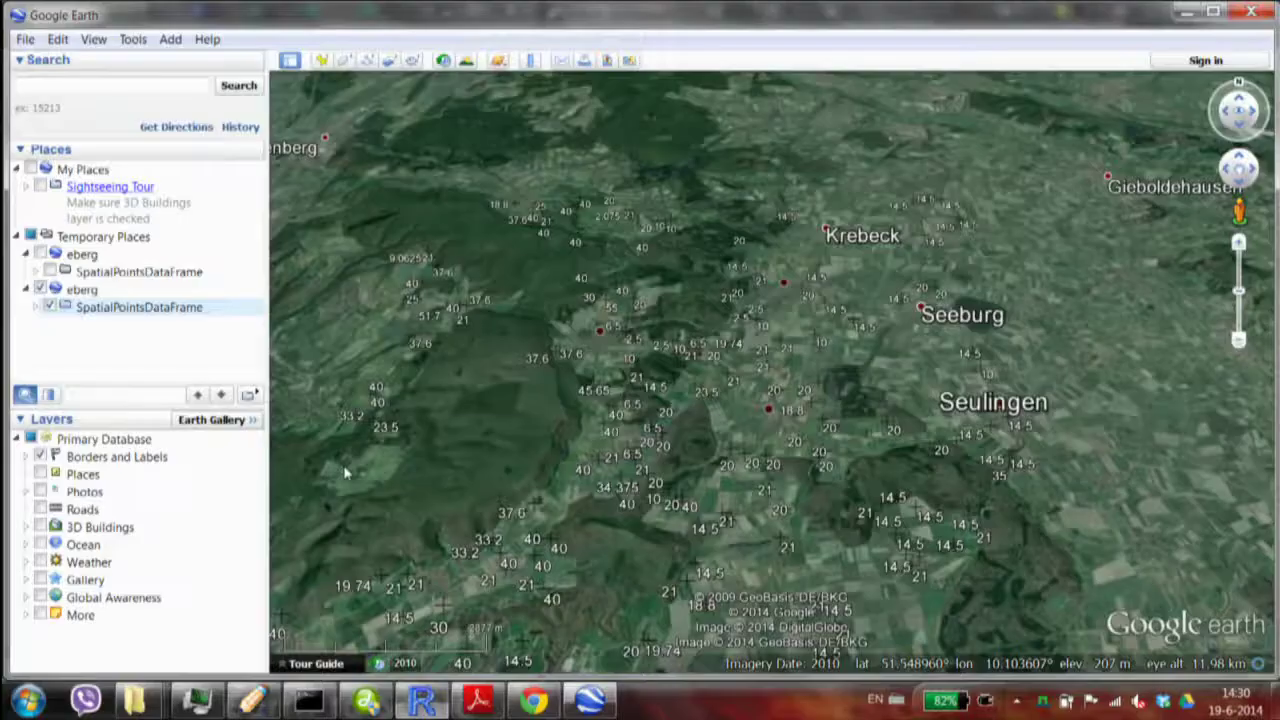
left_click(576, 372)
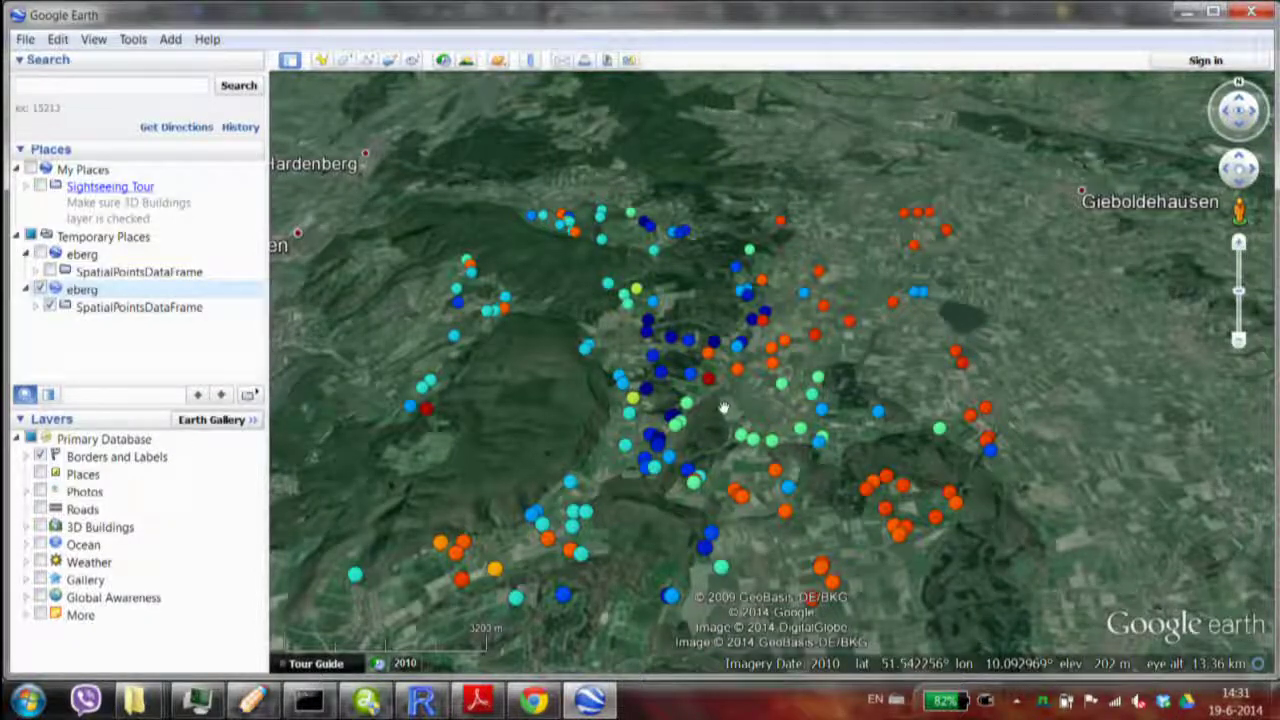
Step: Switch to the browser, find the SpatialPoints example on the plotKML project page and open its documentation at the Examples section
left_click(535, 700)
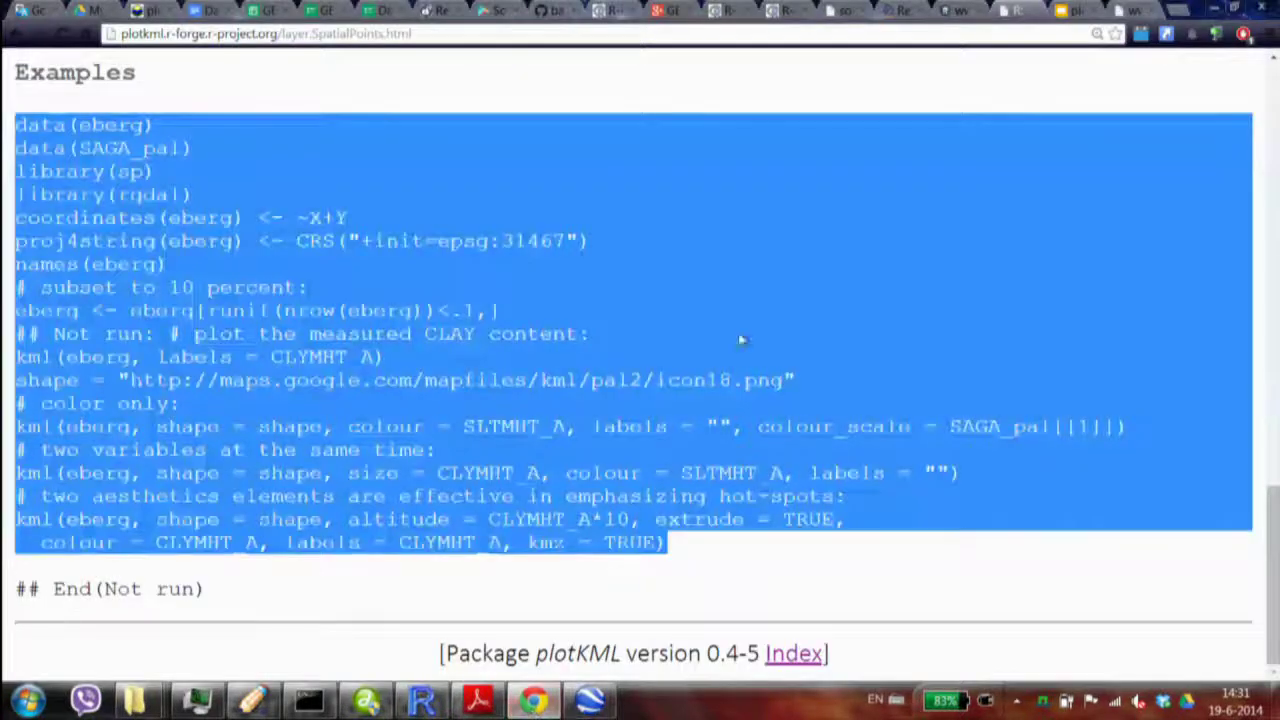
left_click(24, 40)
left_click_drag(1272, 460, 1272, 80)
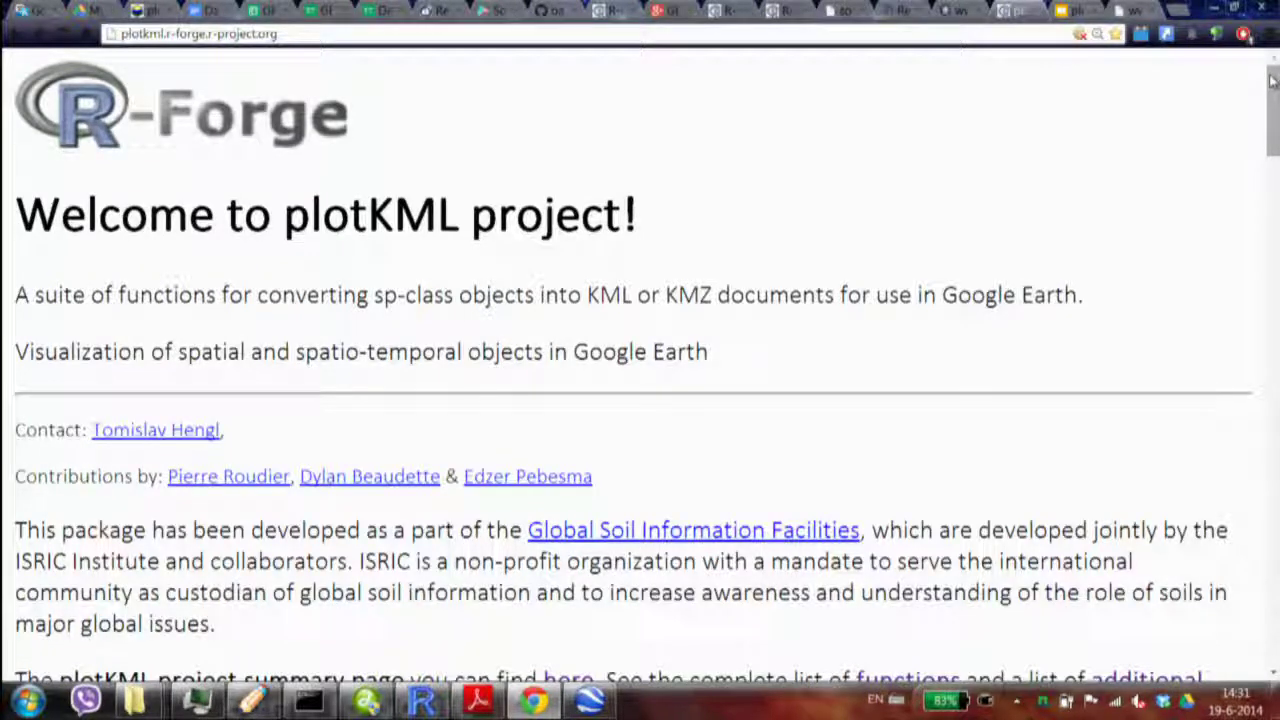
scroll(1272, 80, "down", 20)
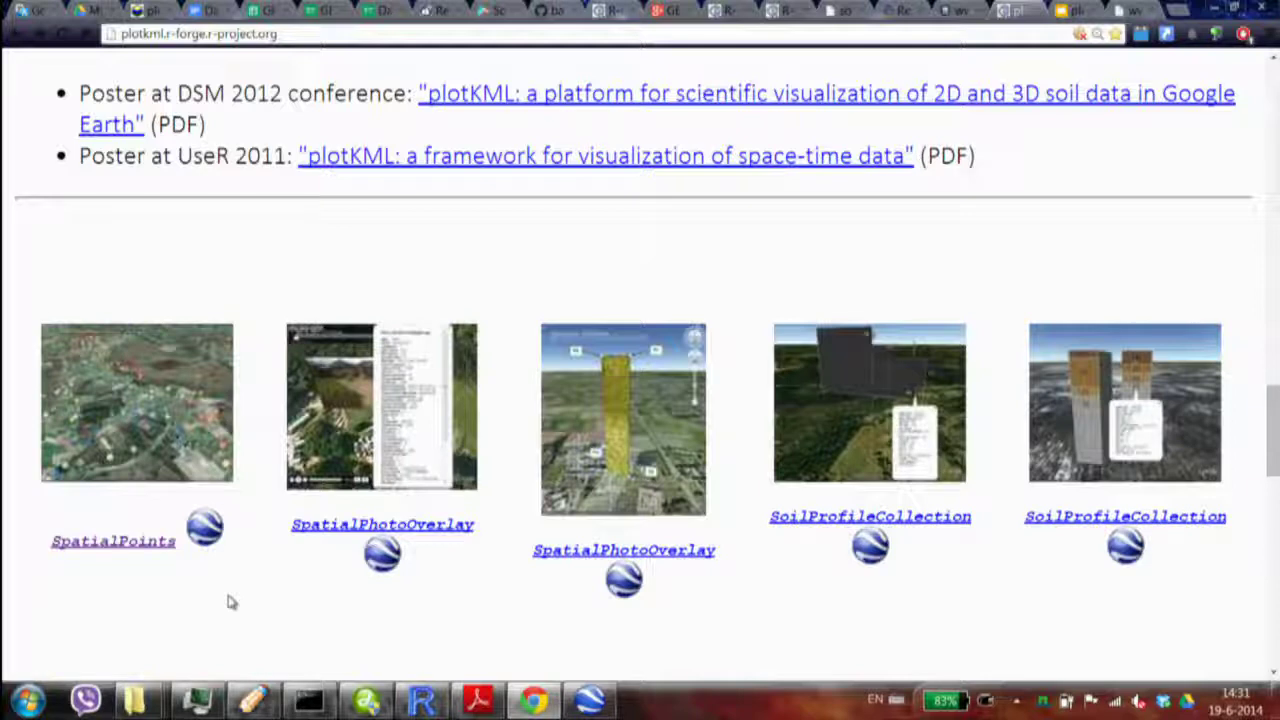
left_click(113, 545)
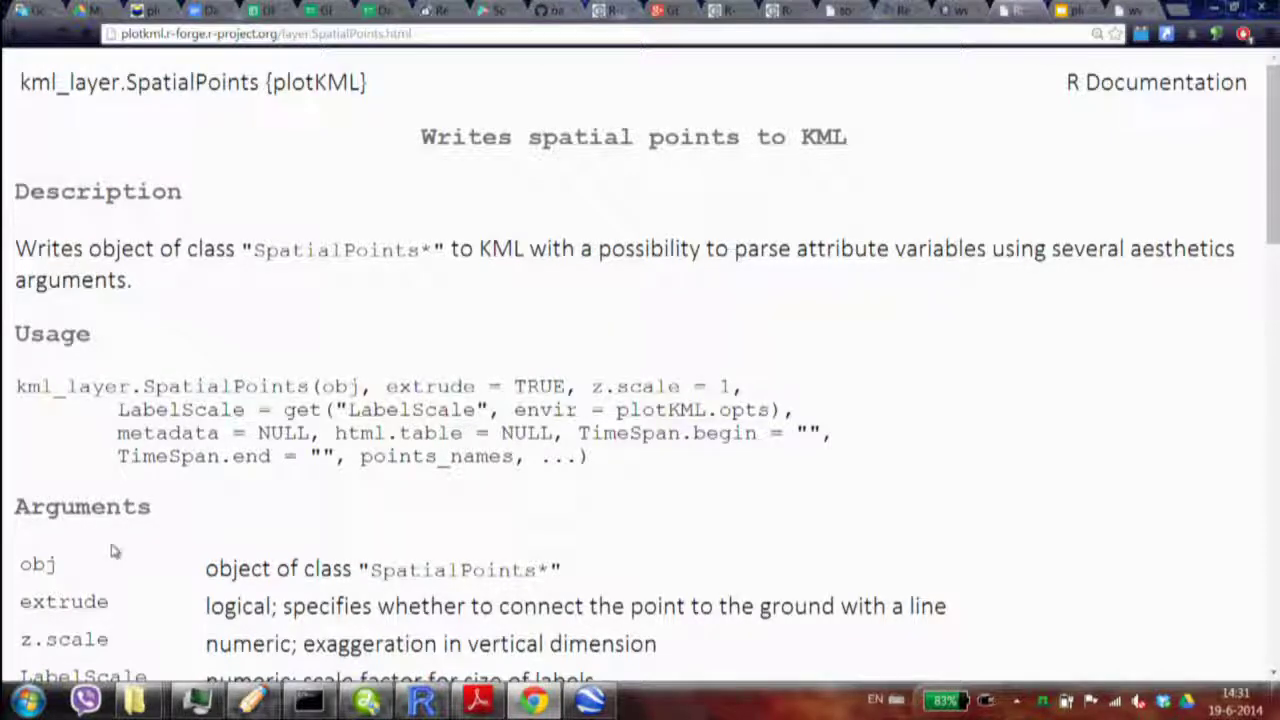
scroll(113, 550, "down", 15)
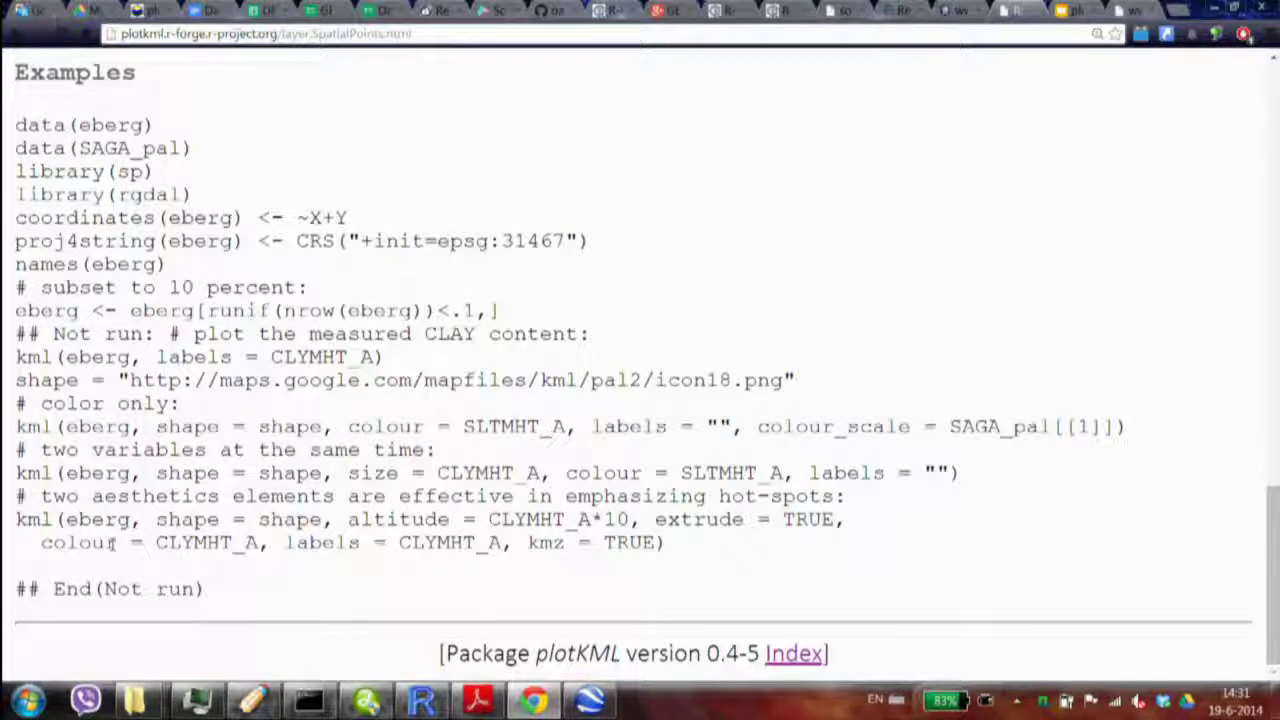
Step: Switch to Tinn-R and run the two-variable kml export with size = CLYMHT_A and colour = SLTMHT_A
left_click(422, 702)
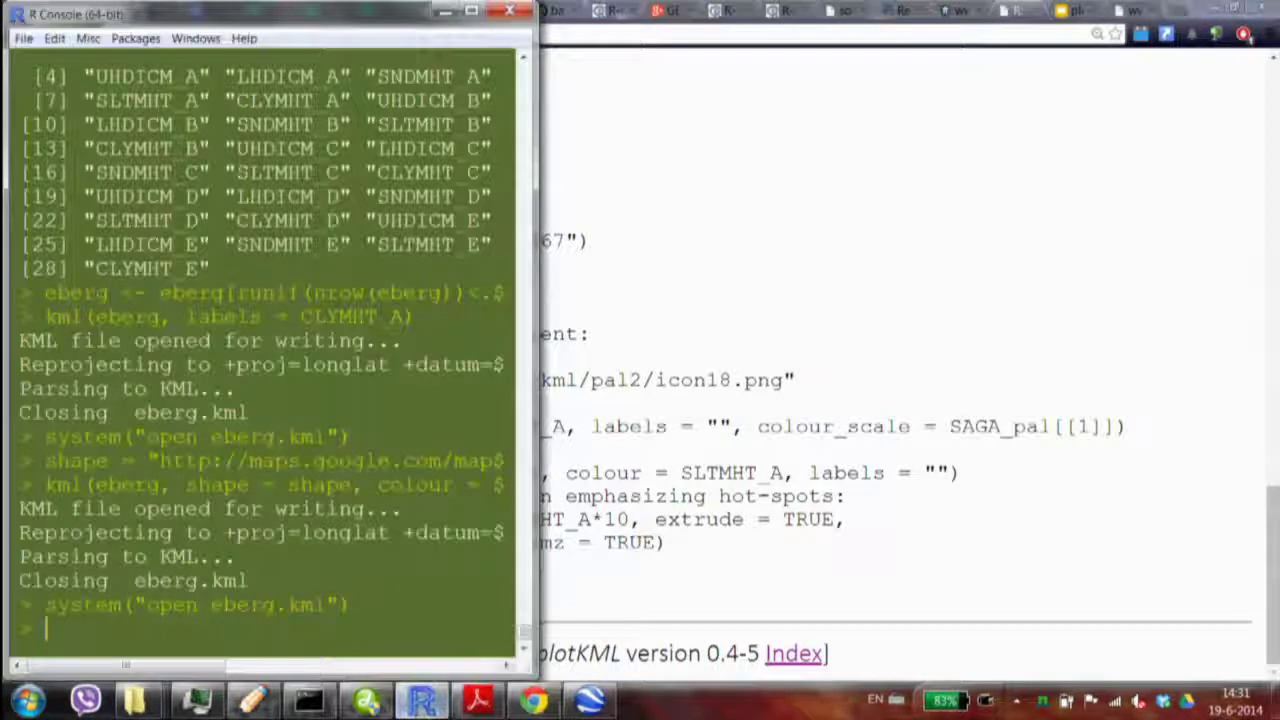
left_click(254, 702)
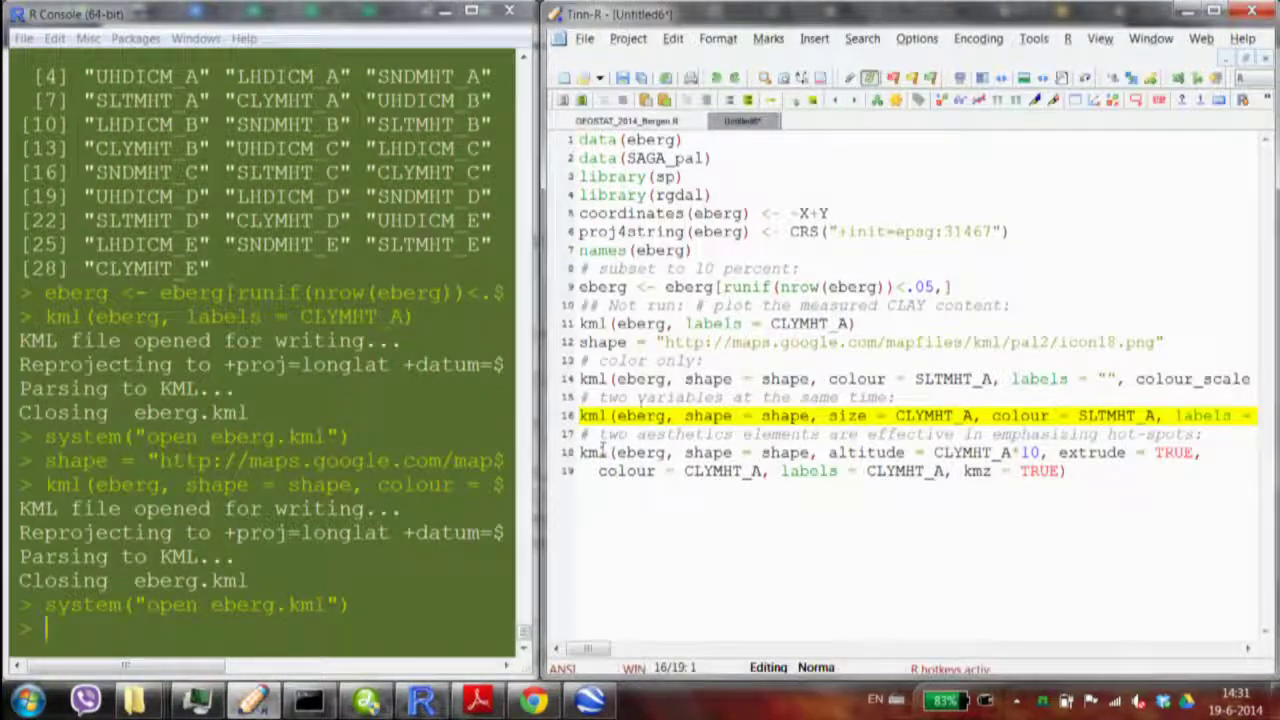
left_click(636, 415)
key("ctrl+Return")
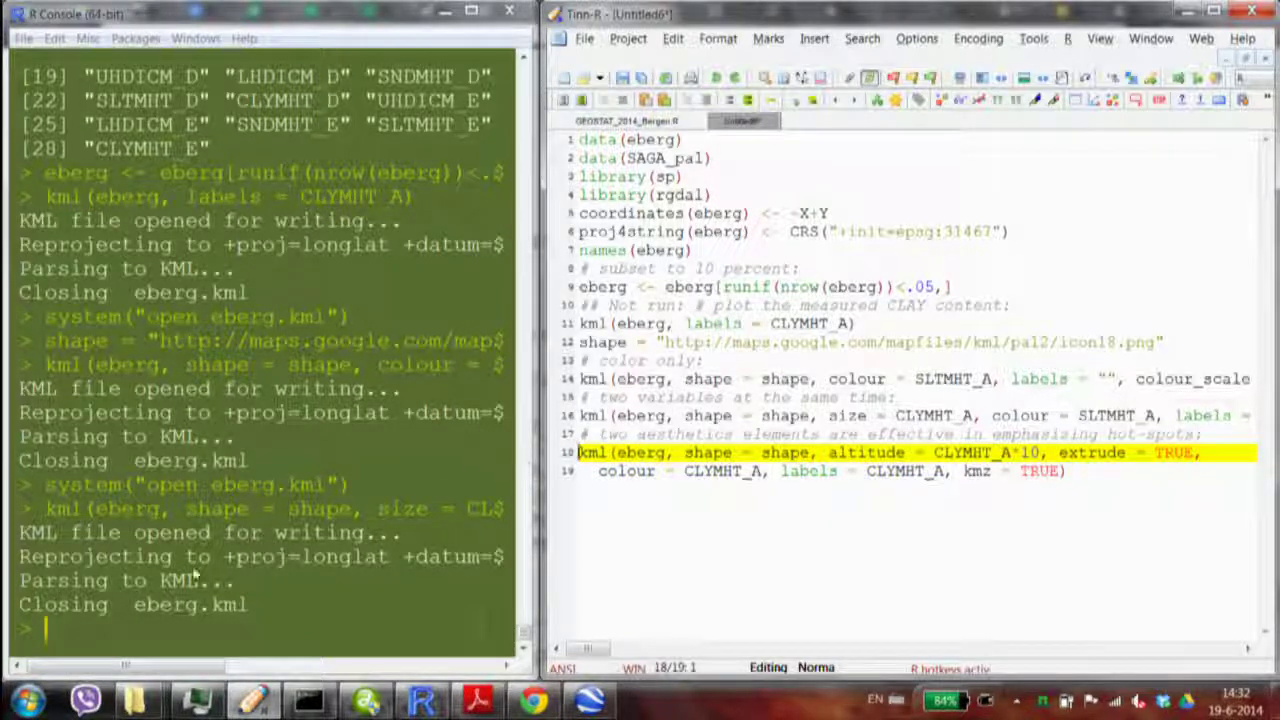
Step: Recall and run system("open eberg.kml") in the R console, then reload the file in Google Earth to view the size-scaled points
left_click(155, 580)
left_click(313, 663)
key("Up")
key("Up")
key("Return")
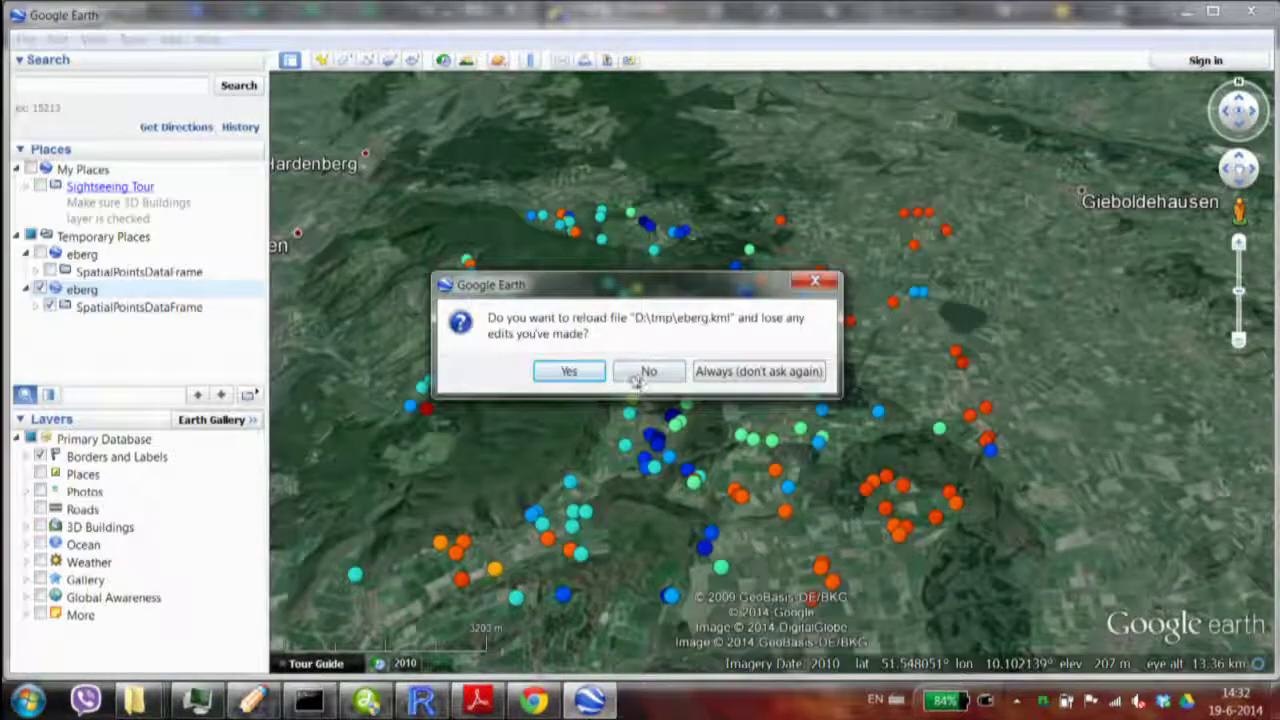
left_click(582, 378)
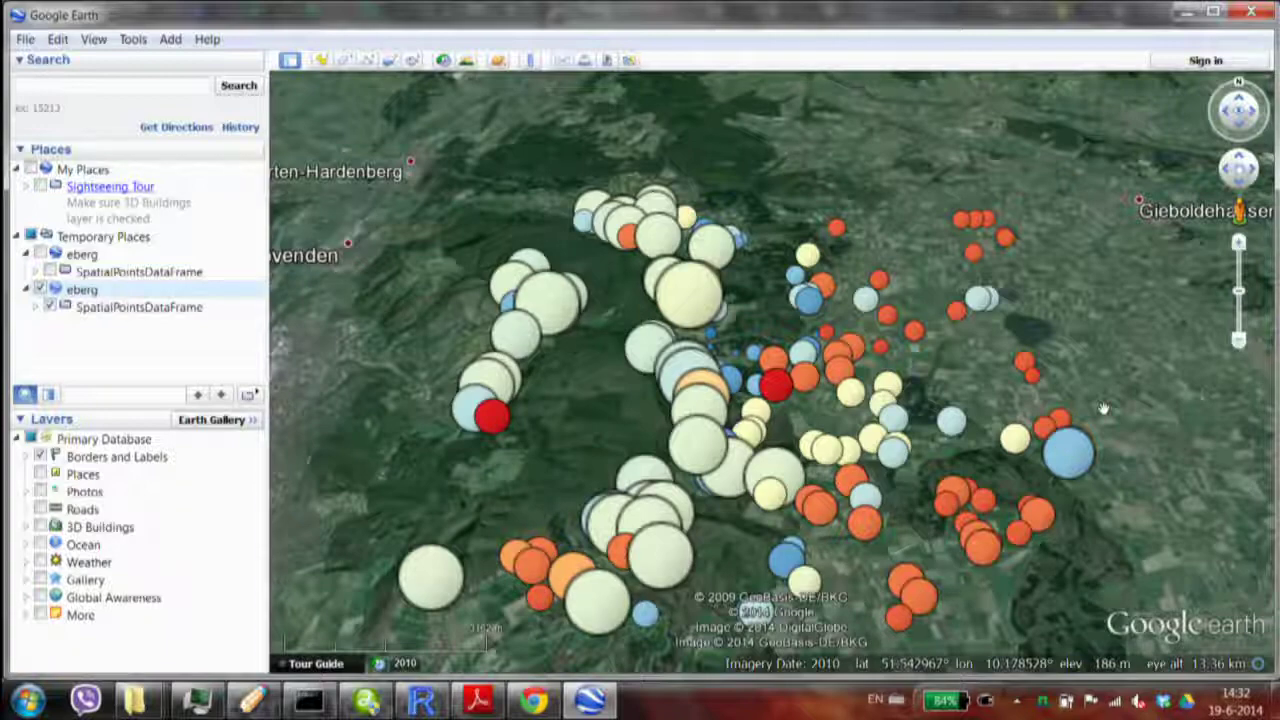
left_click_drag(1104, 408, 956, 280)
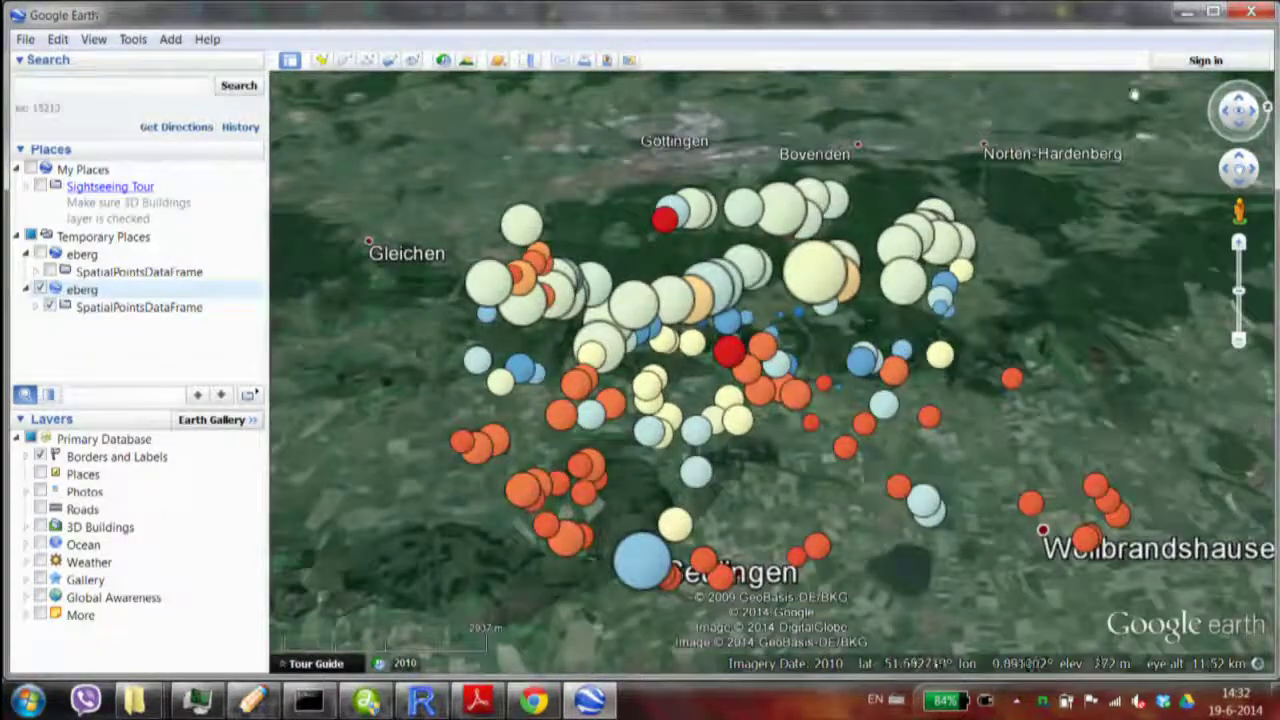
Step: Review the altitude-based kml call in the Tinn-R script, the points in Google Earth and the example code in the browser
left_click(1185, 12)
left_click(736, 470)
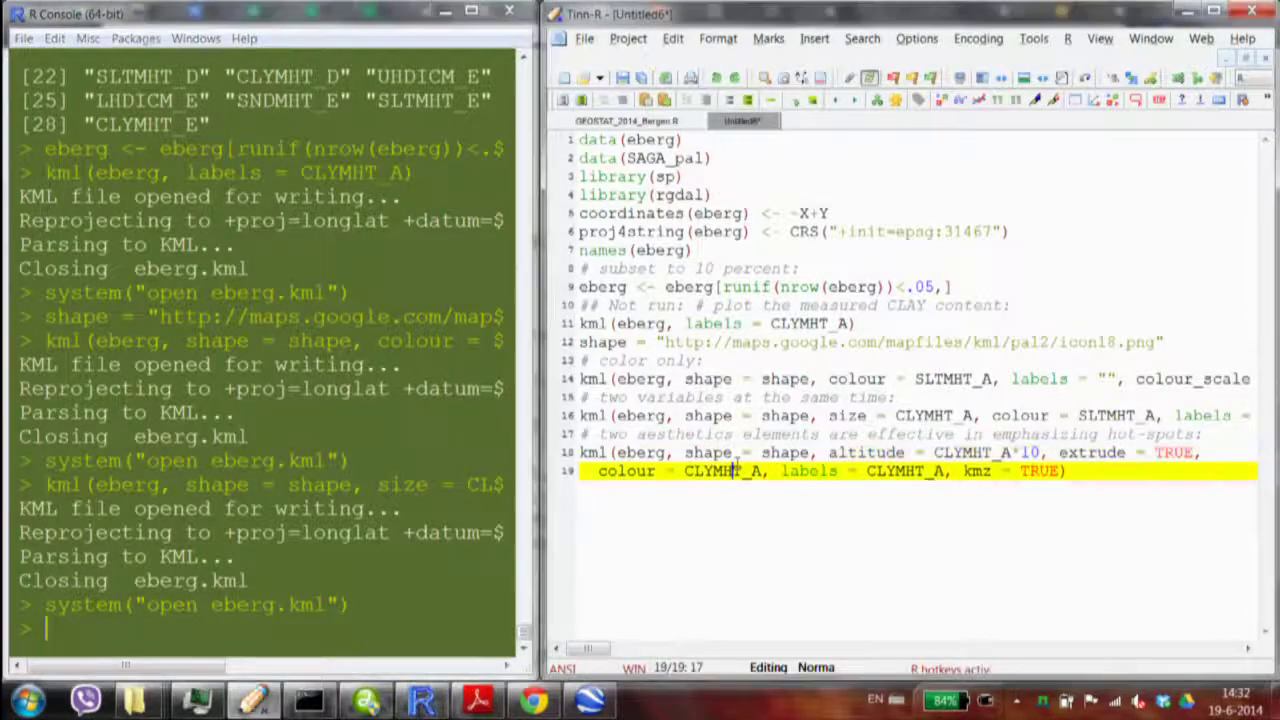
key("Up")
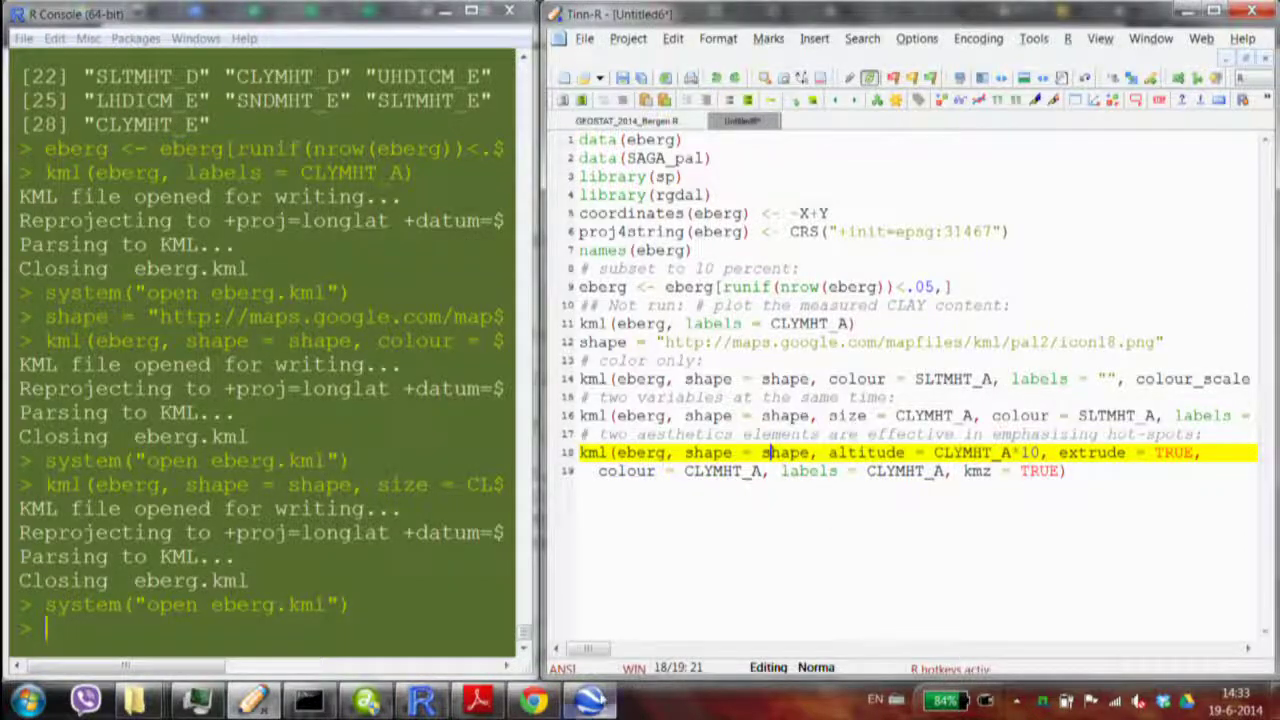
key("alt+Tab")
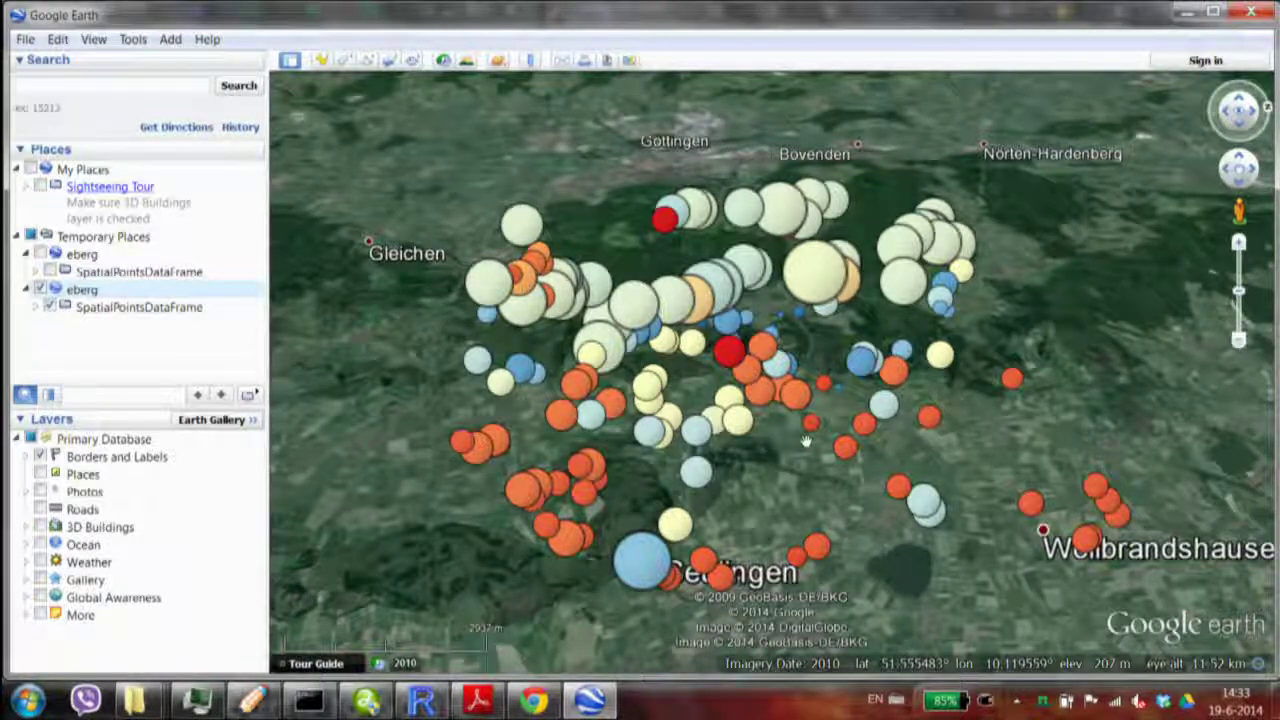
left_click(533, 700)
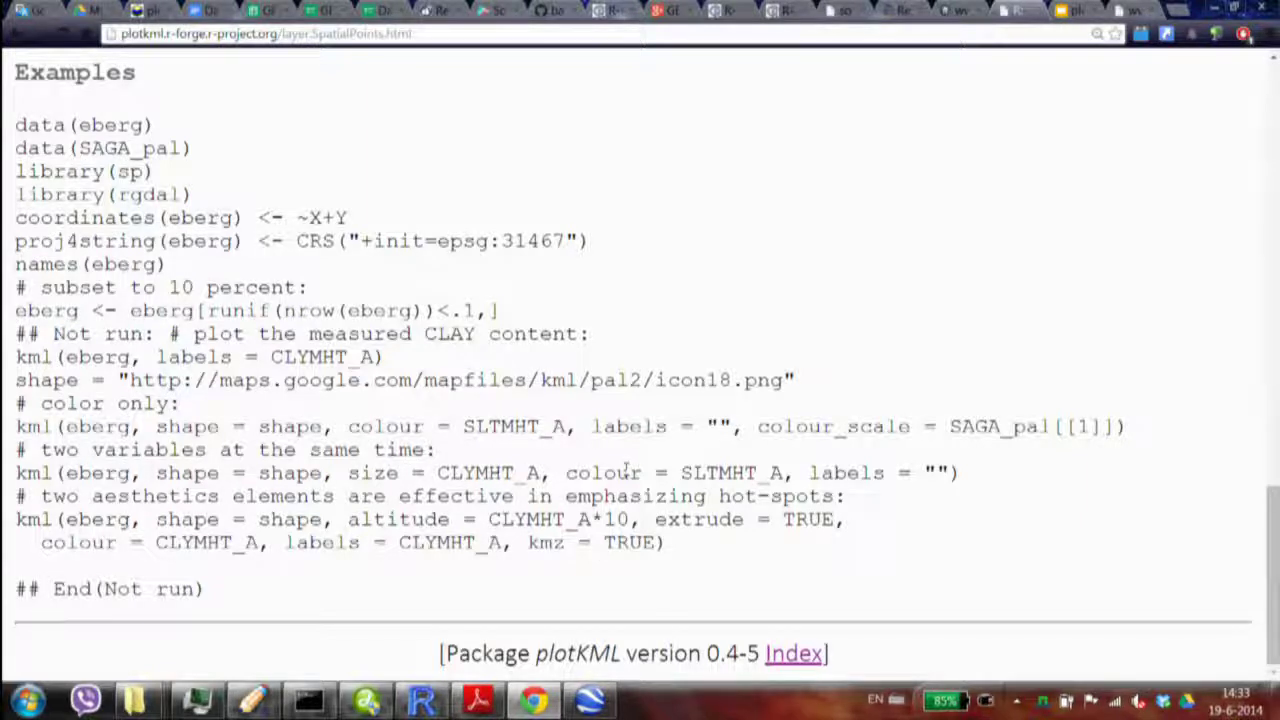
left_click(1218, 8)
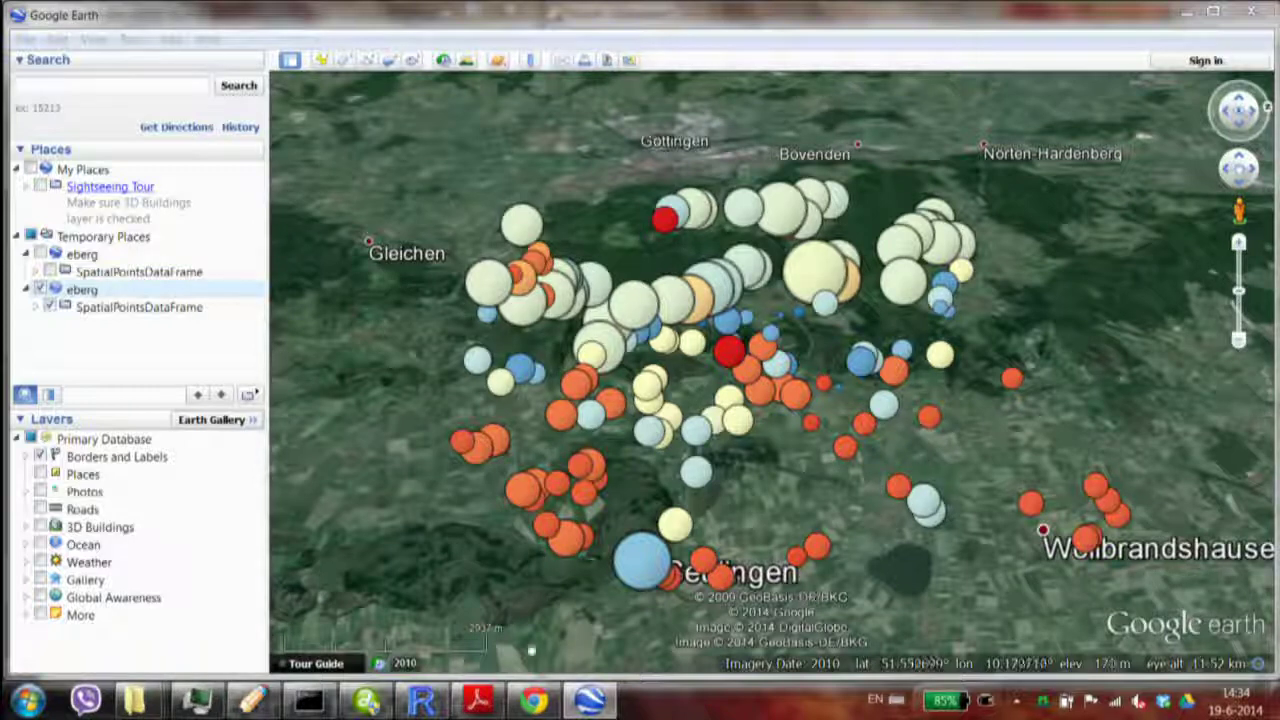
Step: Switch to Tinn-R and run the two-line kml export with altitude = CLYMHT_A*10 and extrude = TRUE
left_click(253, 700)
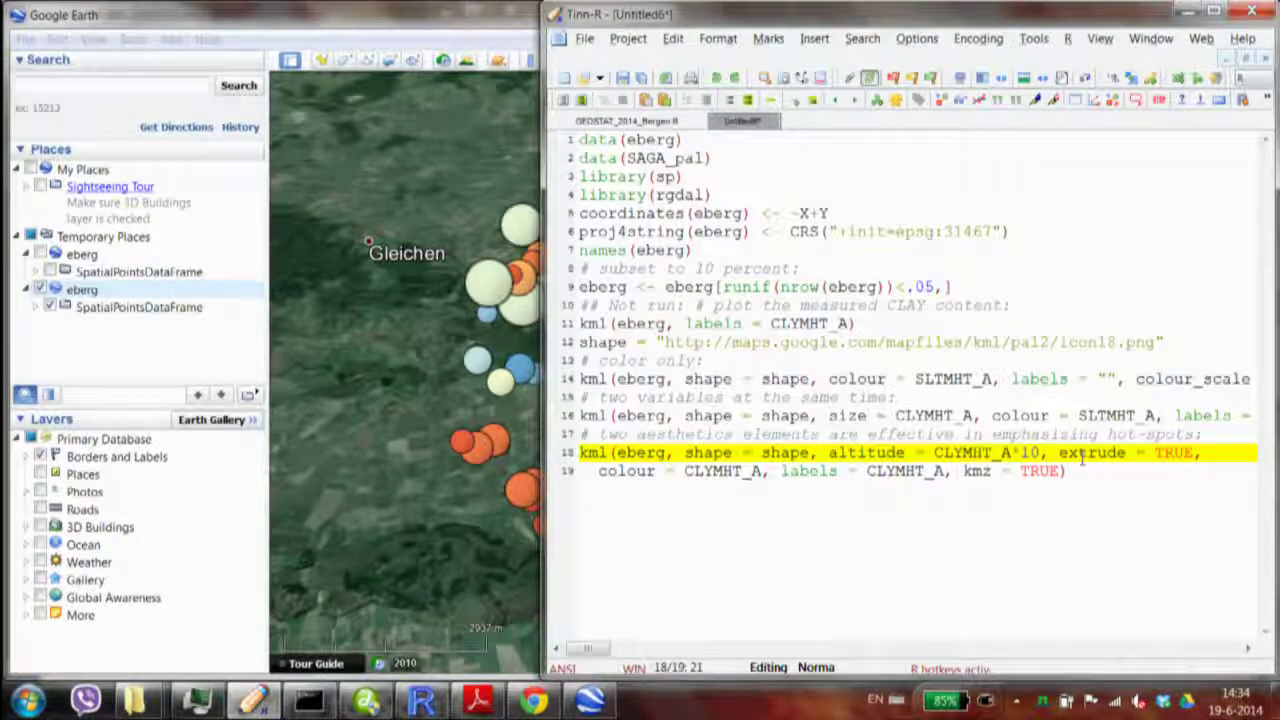
left_click_drag(1086, 470, 563, 455)
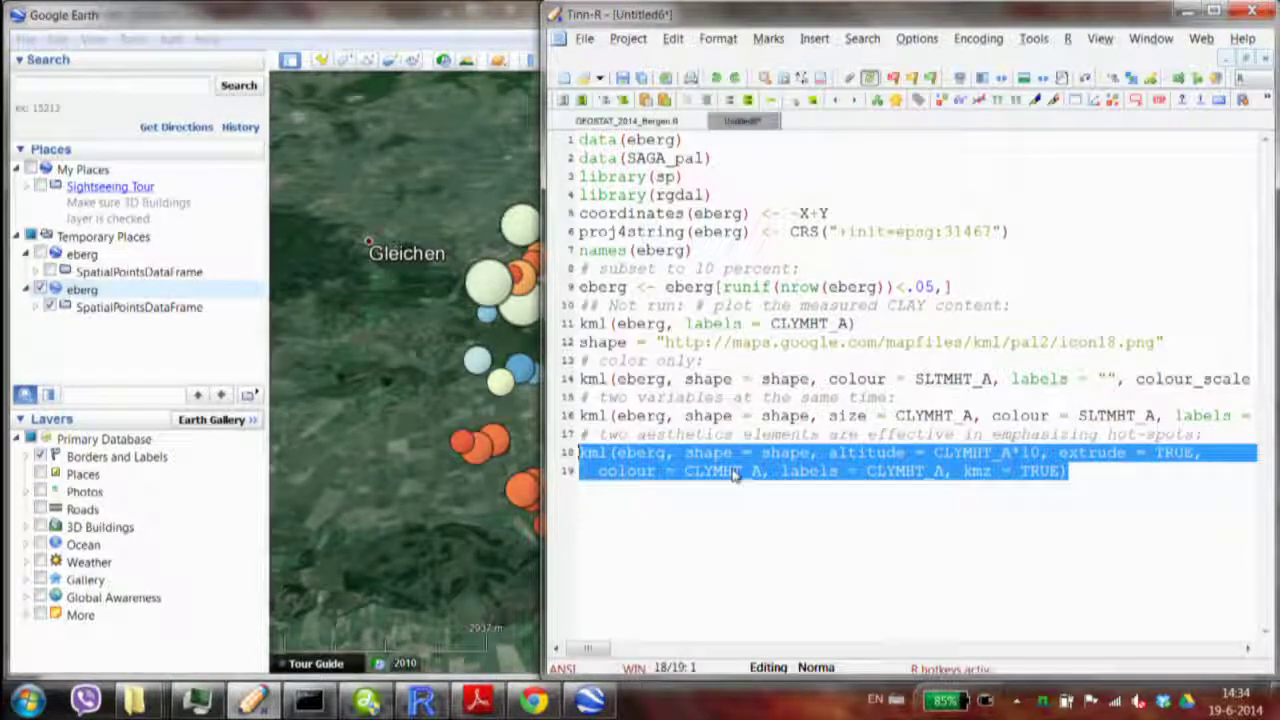
key("ctrl+Return")
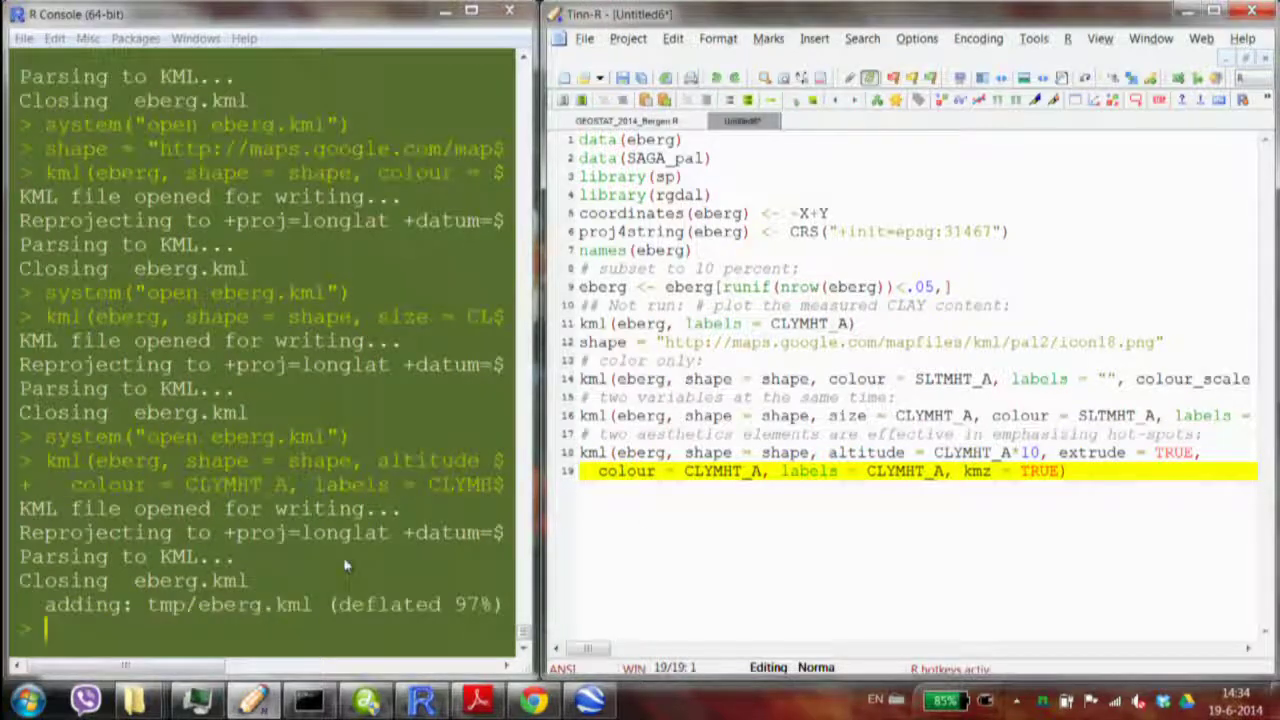
Step: Recall and run system("open eberg.kml") in the R console, then reload the file in Google Earth to view the labelled points
left_click(237, 621)
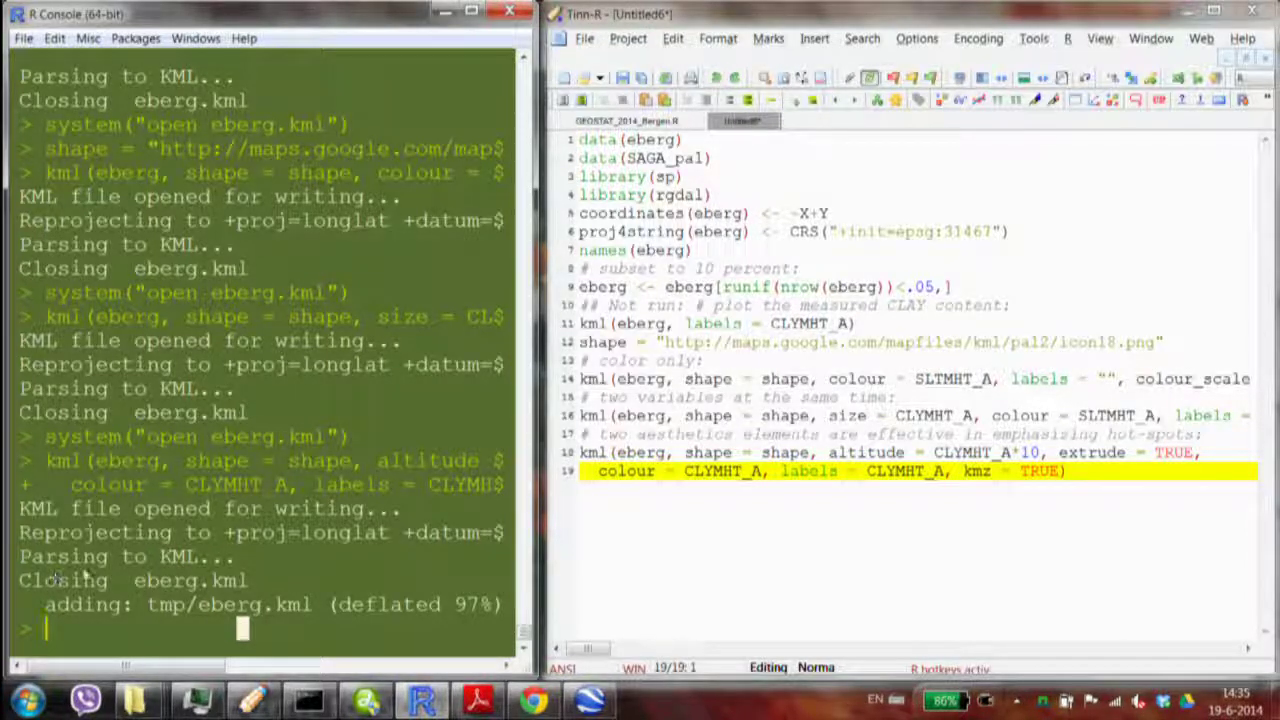
key("Up")
key("Up")
key("Up")
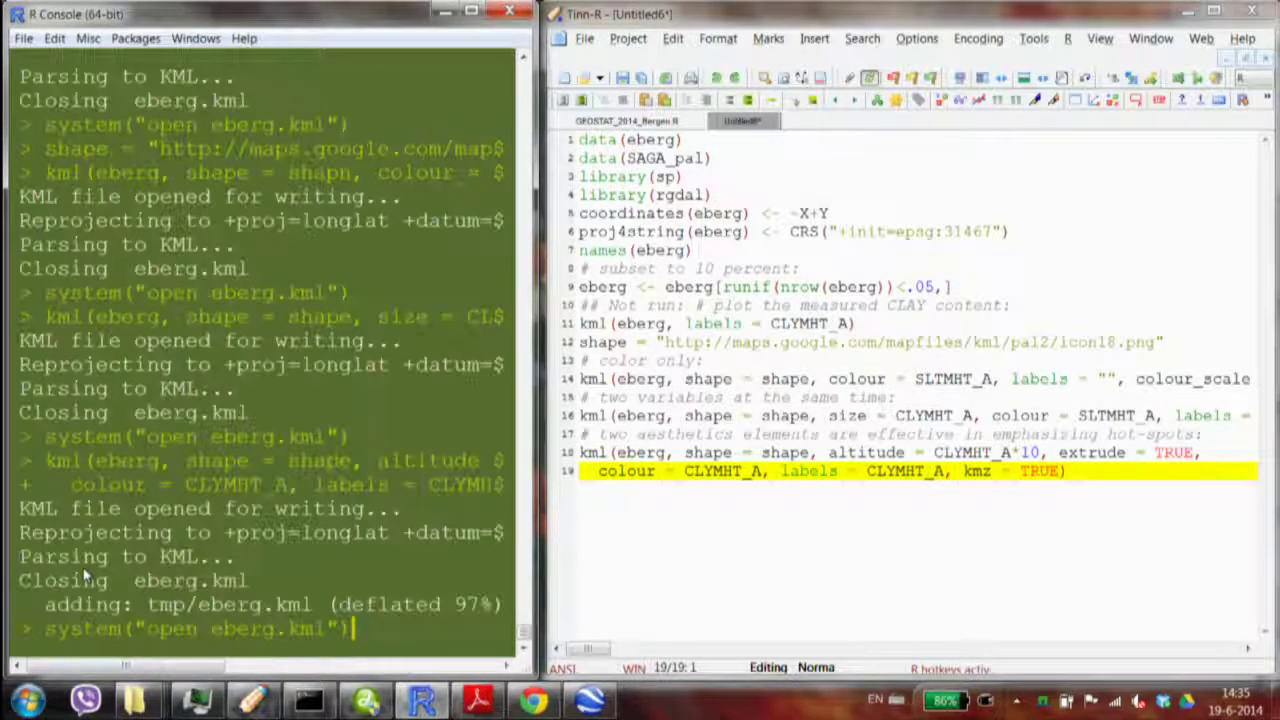
key("Return")
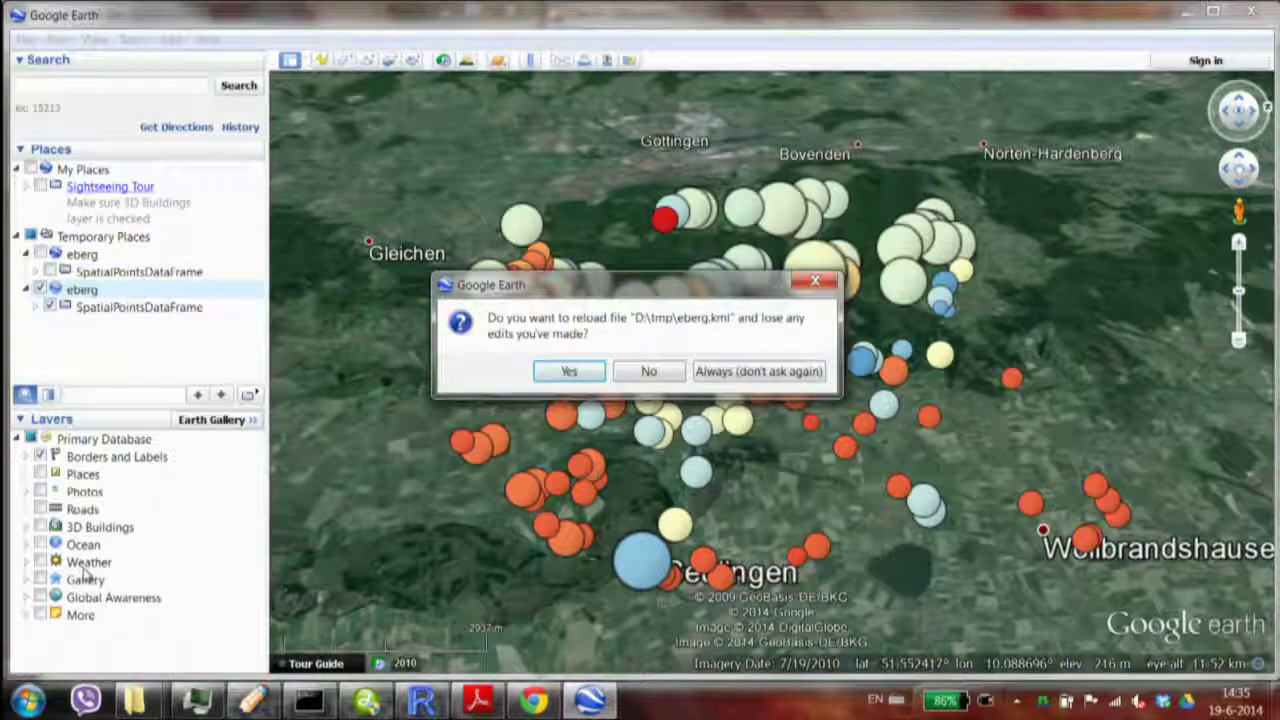
left_click(568, 371)
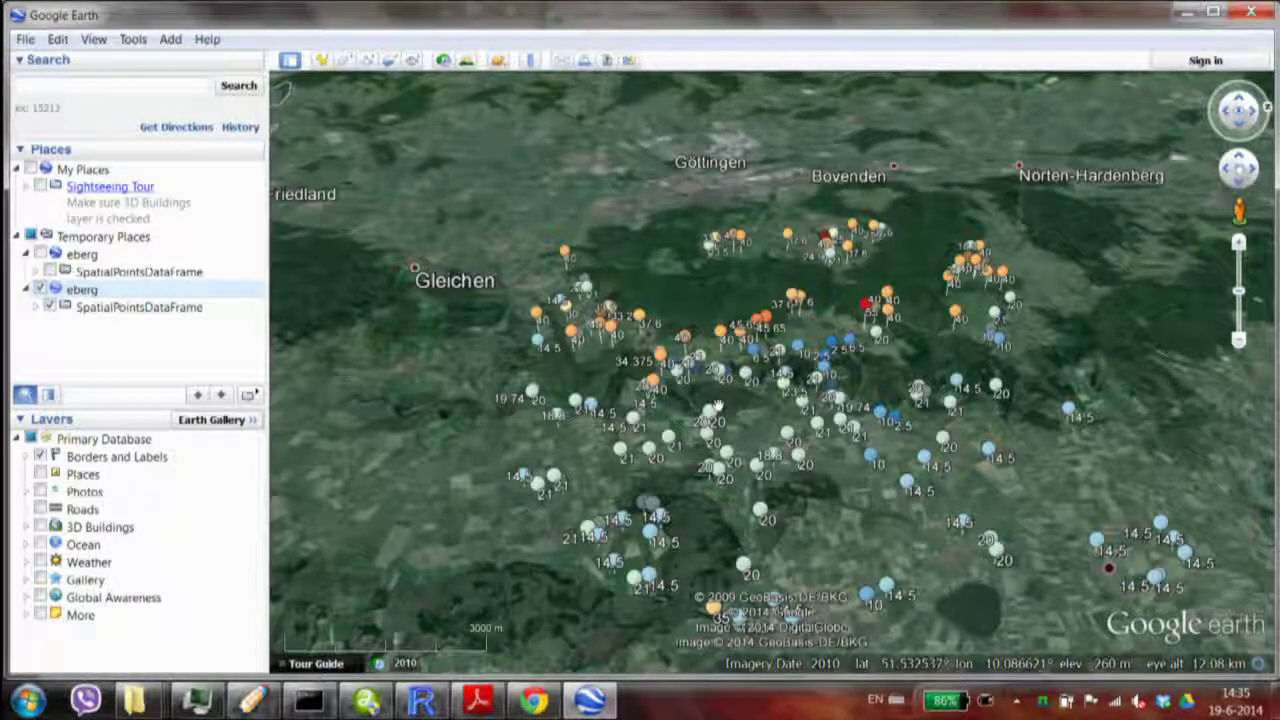
Step: Return to the Tinn-R script and add the line plotKML(eberg[""]) below the last kml call
left_click(1186, 12)
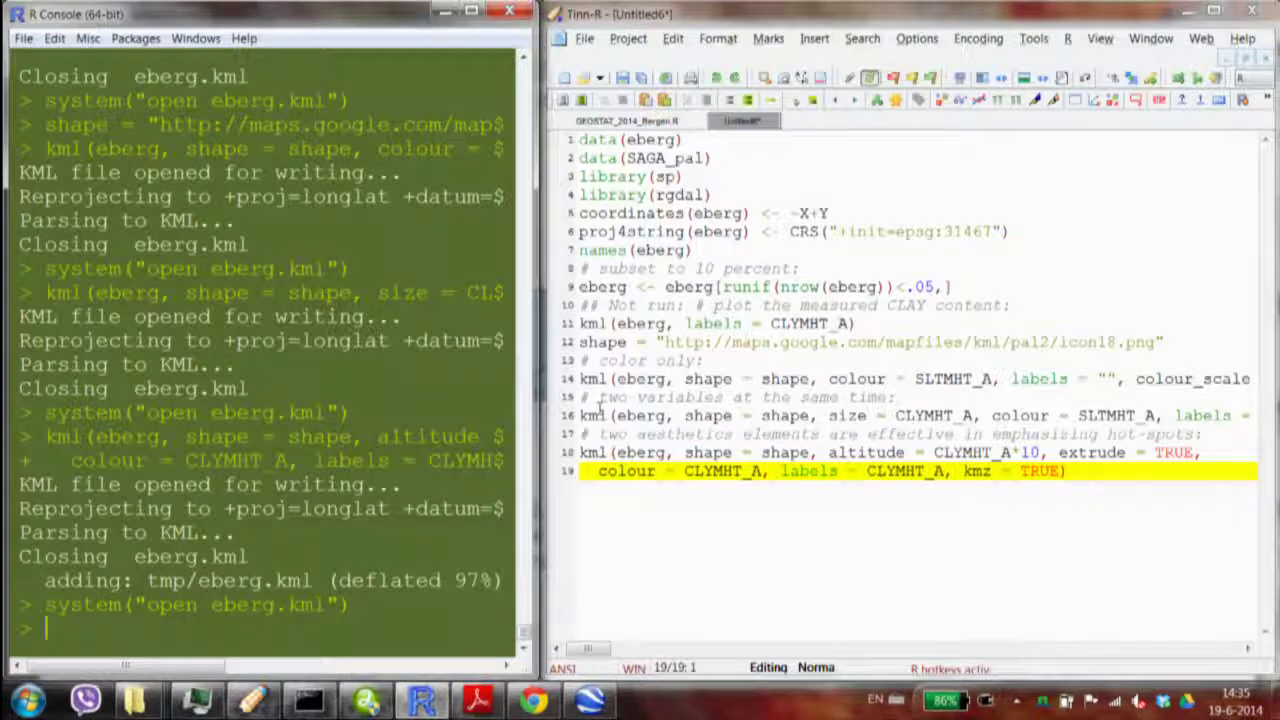
left_click(675, 452)
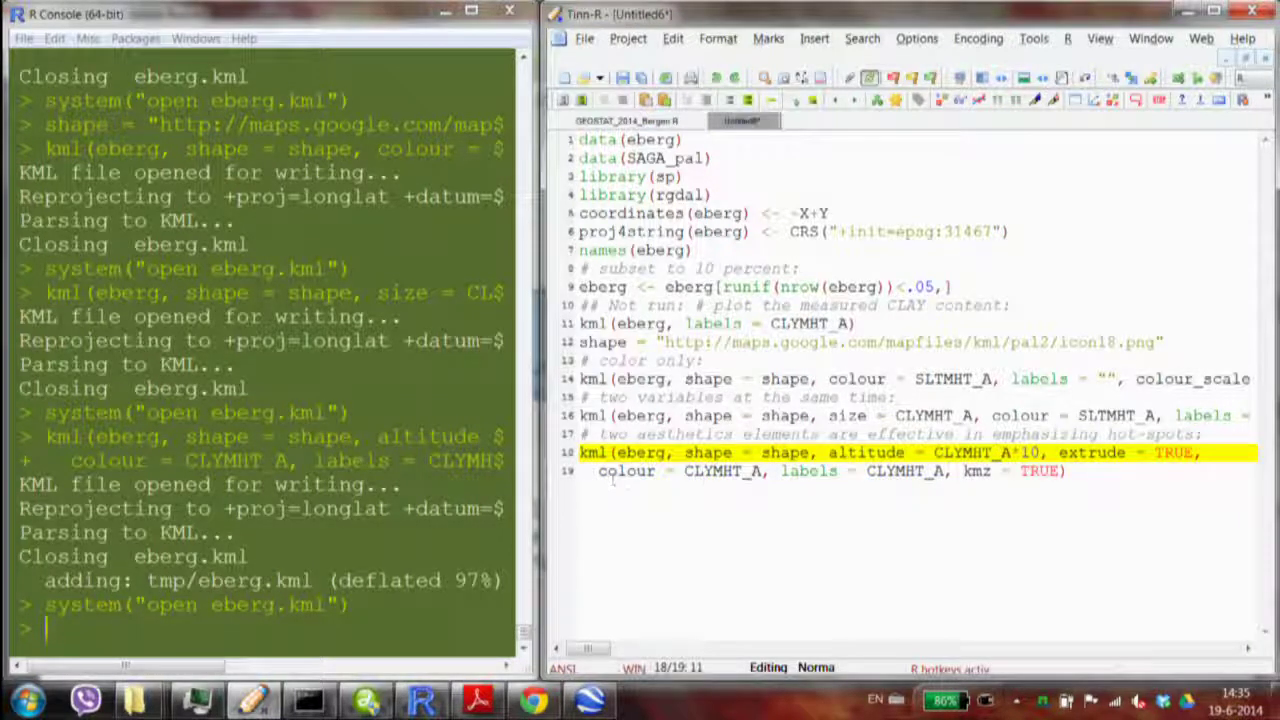
left_click(1072, 470)
key("Return")
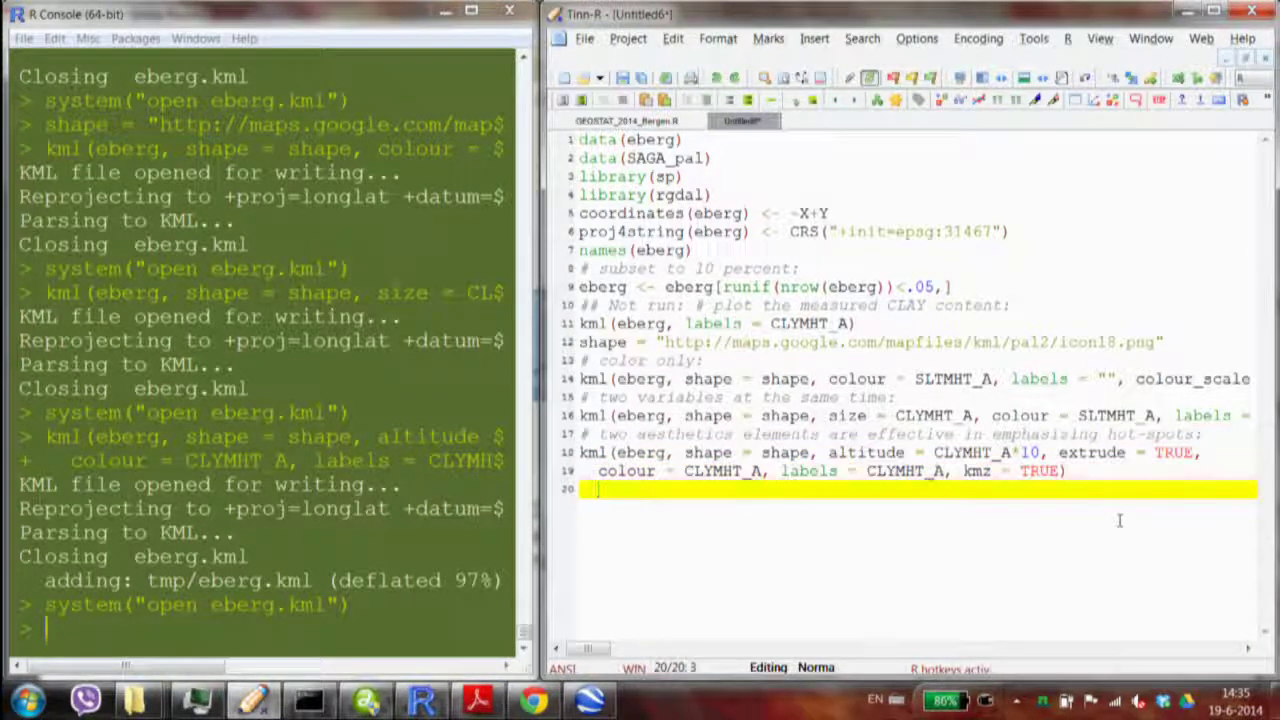
type("plot")
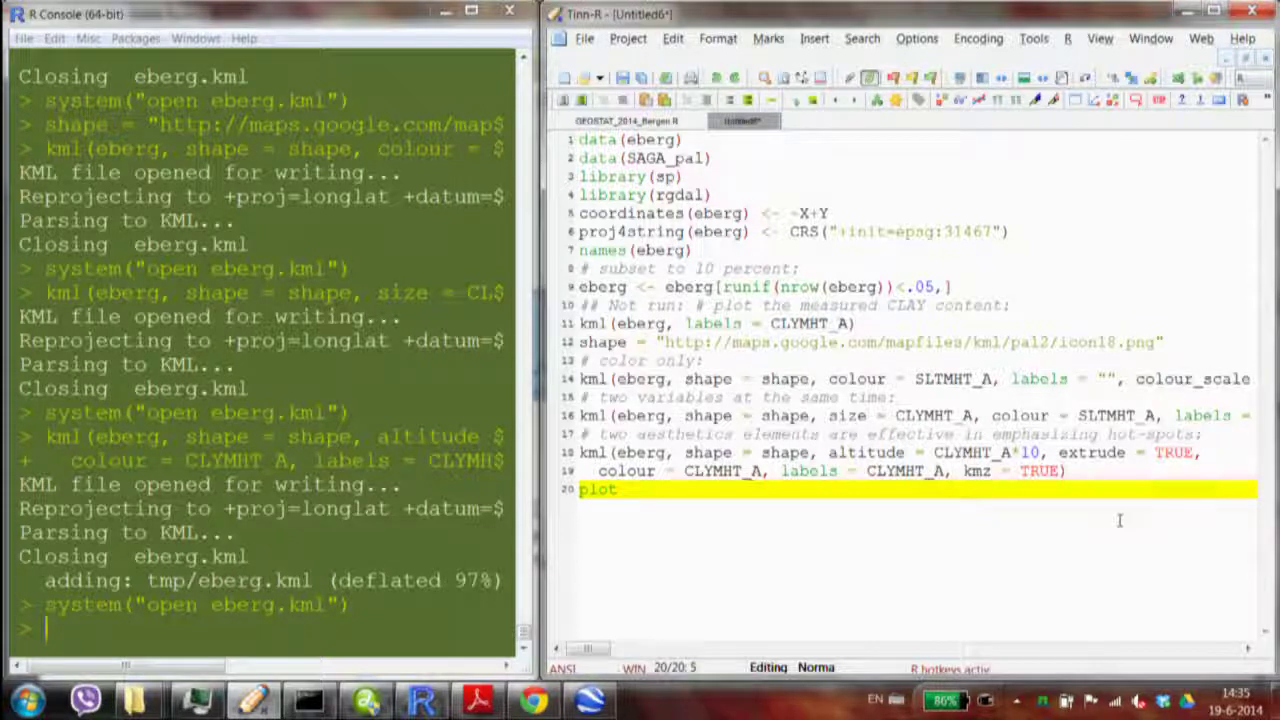
type("KML(eberg)")
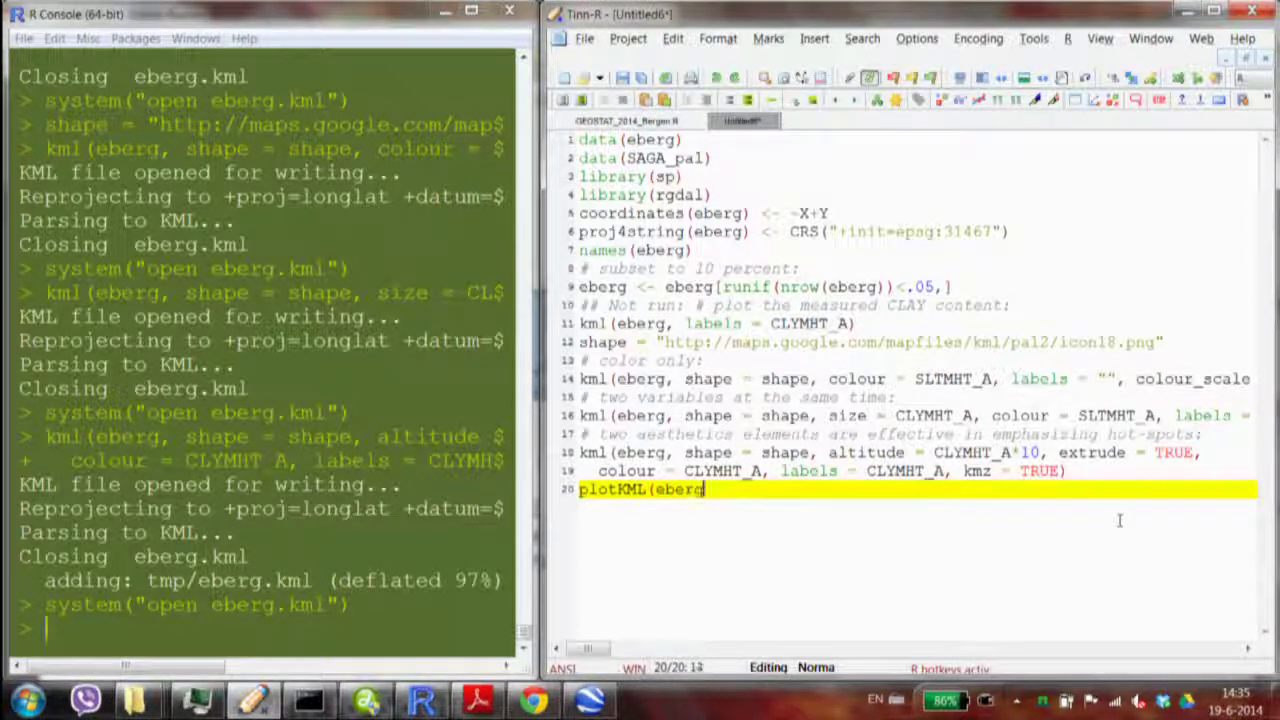
key("Left")
type("[\"\"]")
key("Left")
key("Left")
key("Left")
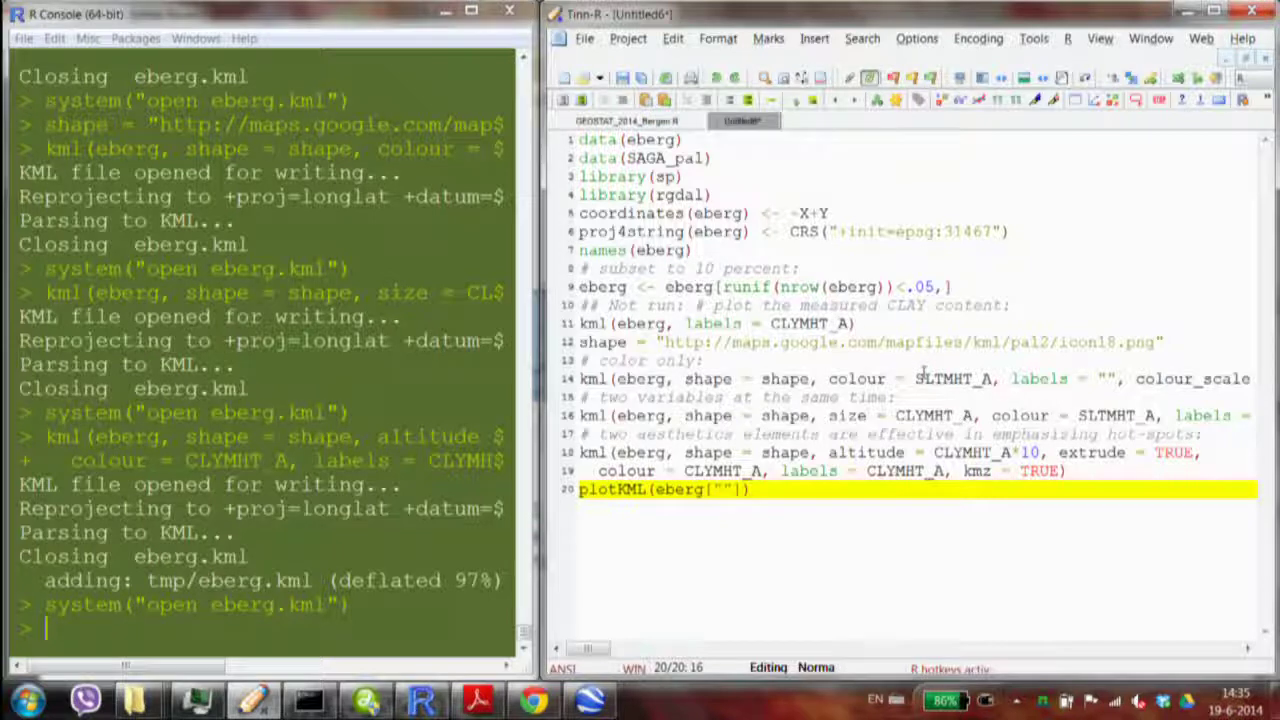
Step: Copy the variable name SLTMHT_A from the colour-only kml call into the empty quotes of the plotKML line
left_click_drag(914, 379, 996, 380)
key("ctrl+c")
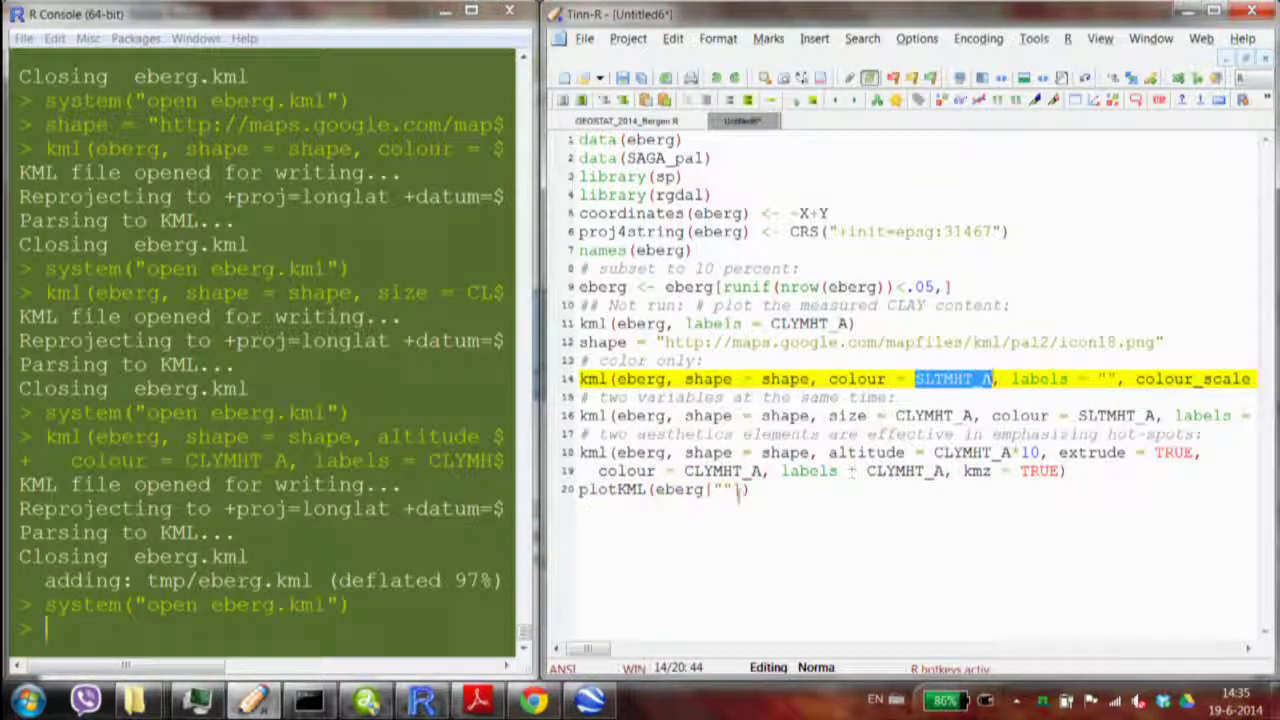
left_click(721, 489)
key("ctrl+v")
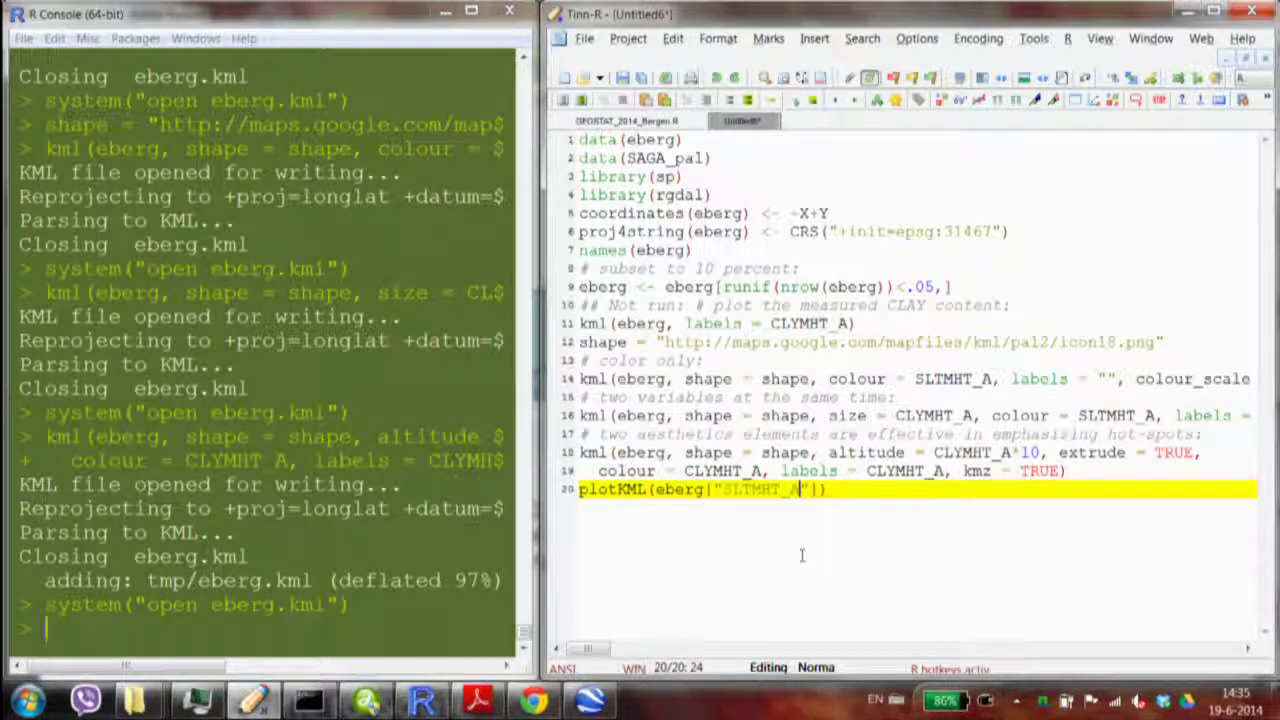
Step: Run the plotKML(eberg["SLTMHT_A"]) line and hide the previously loaded eberg layer in Google Earth
key("ctrl+Return")
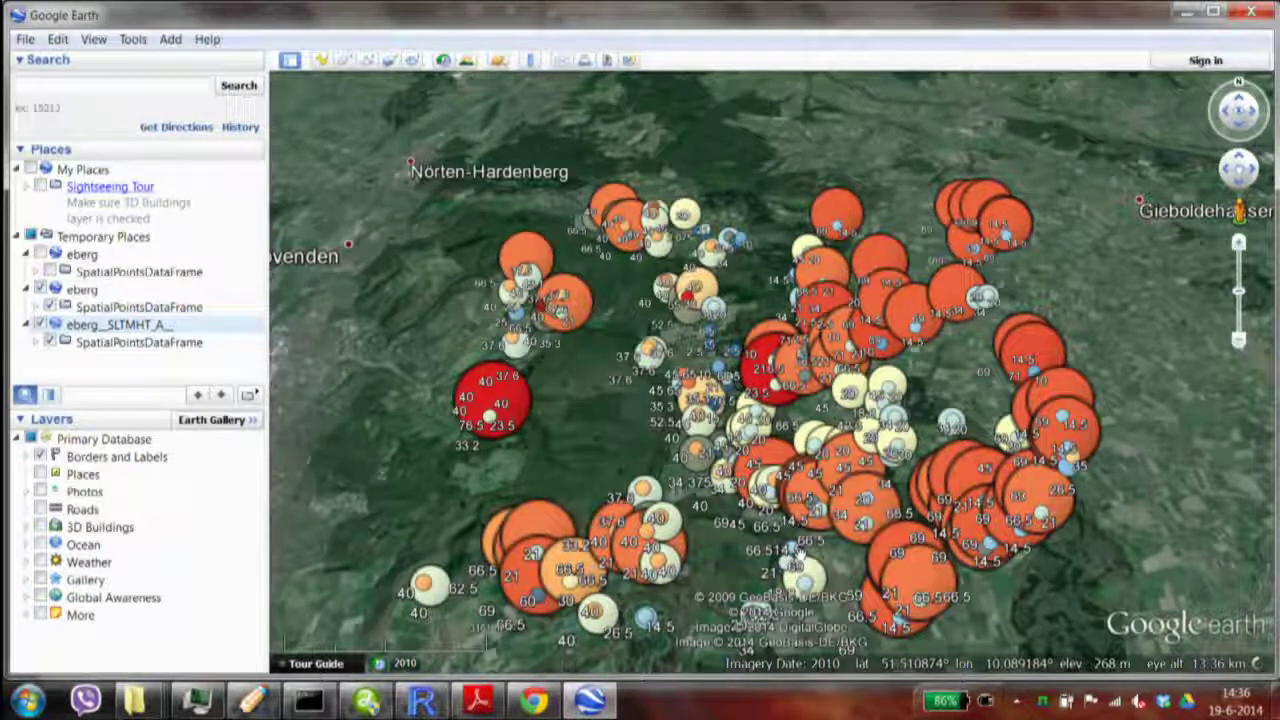
left_click(40, 289)
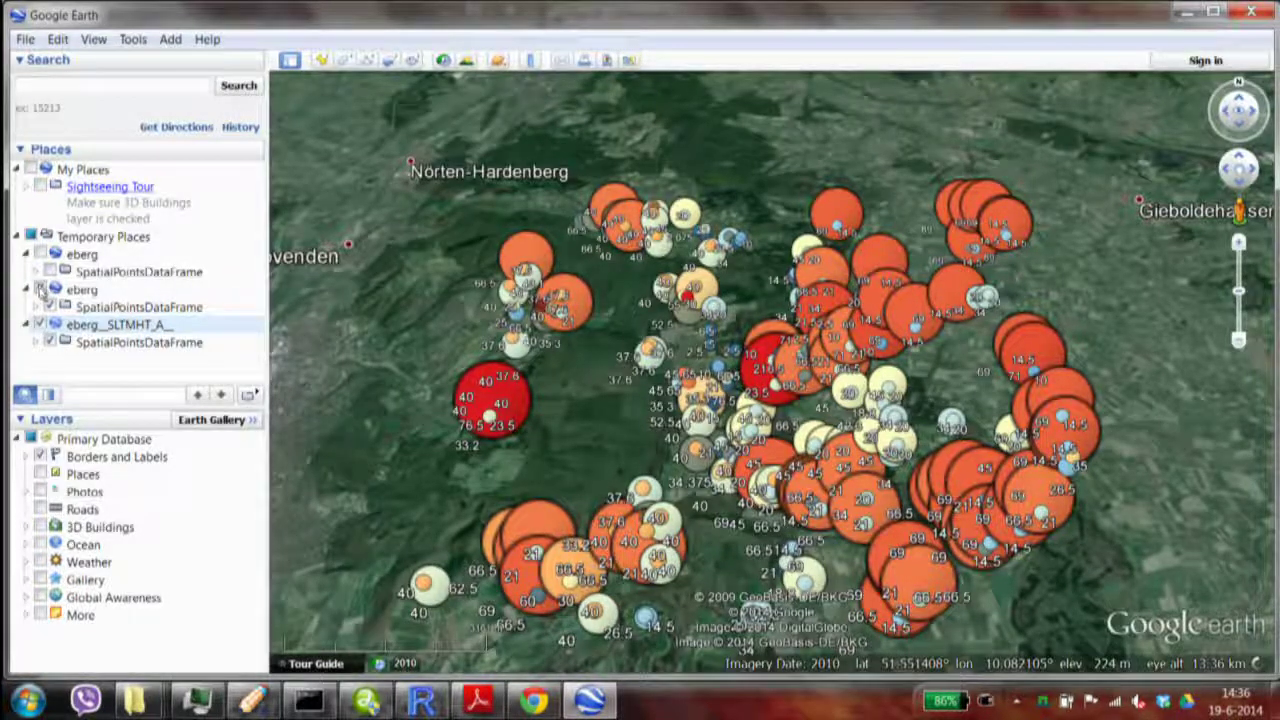
left_click(82, 289)
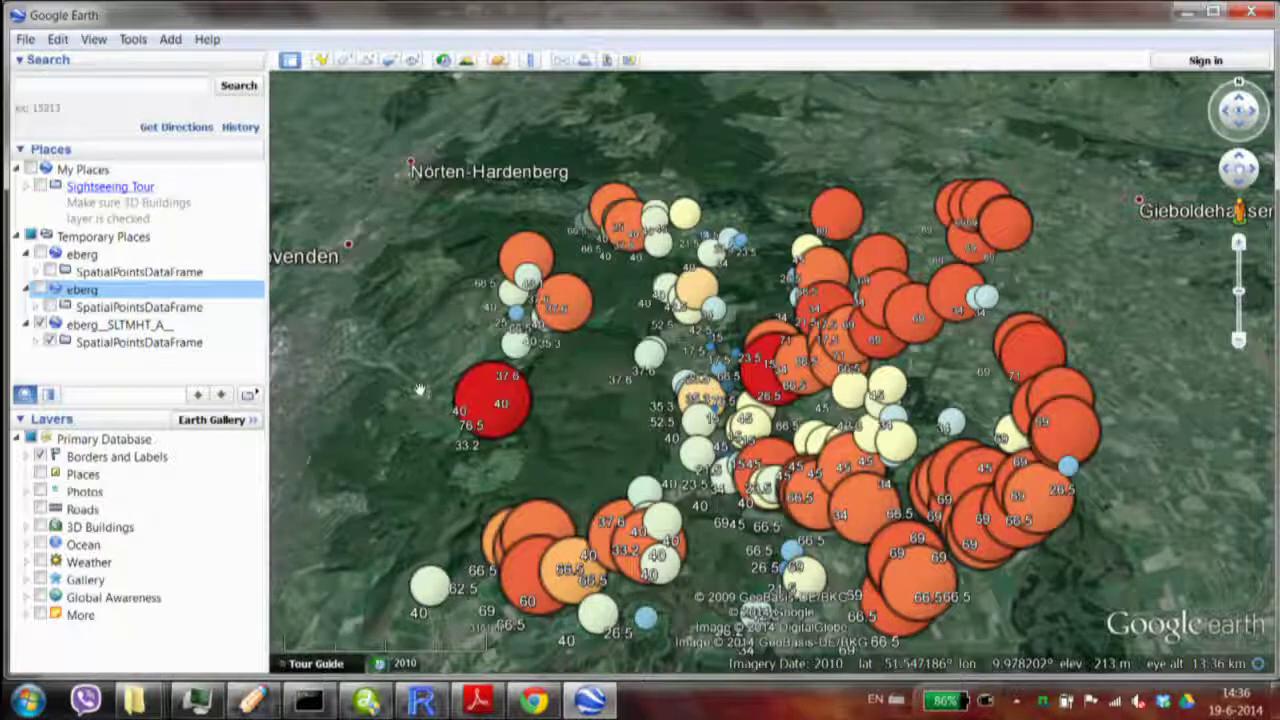
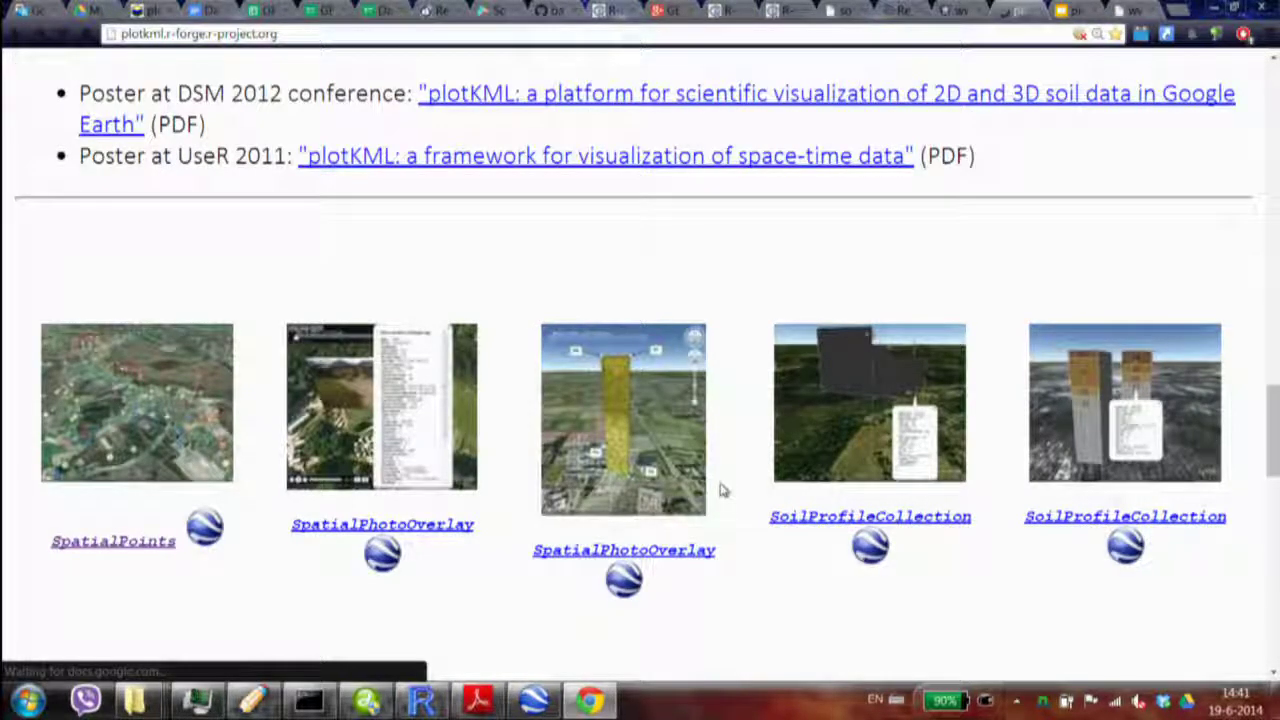
Step: Download the first SoilProfileCollection example's KMZ from the plotKML page into the Rcourse folder and open it in Google Earth
left_click(871, 548)
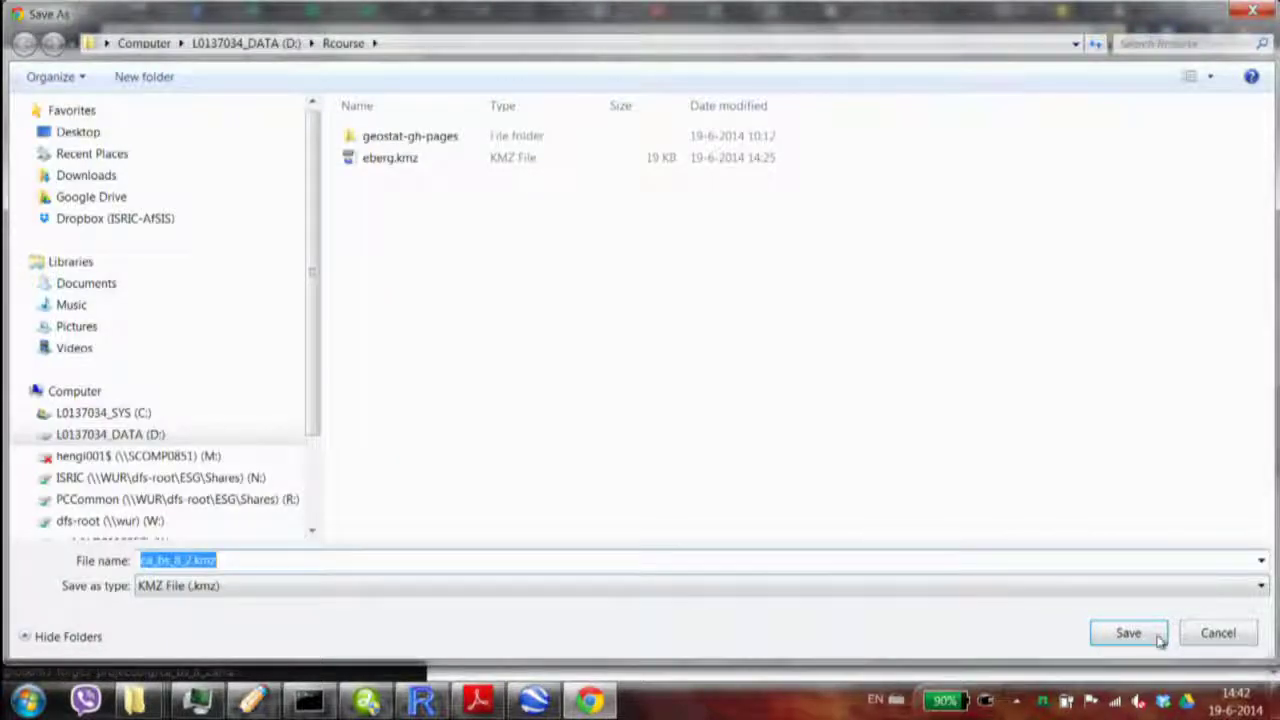
left_click(1140, 636)
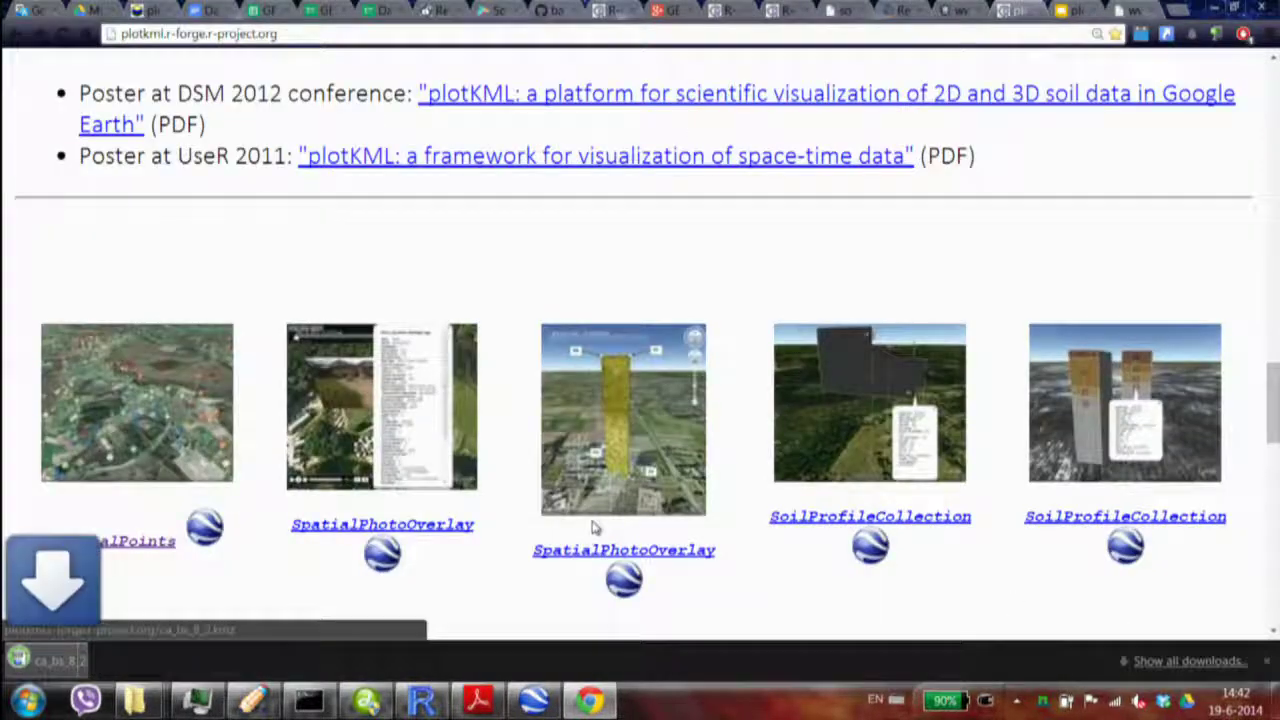
left_click(85, 660)
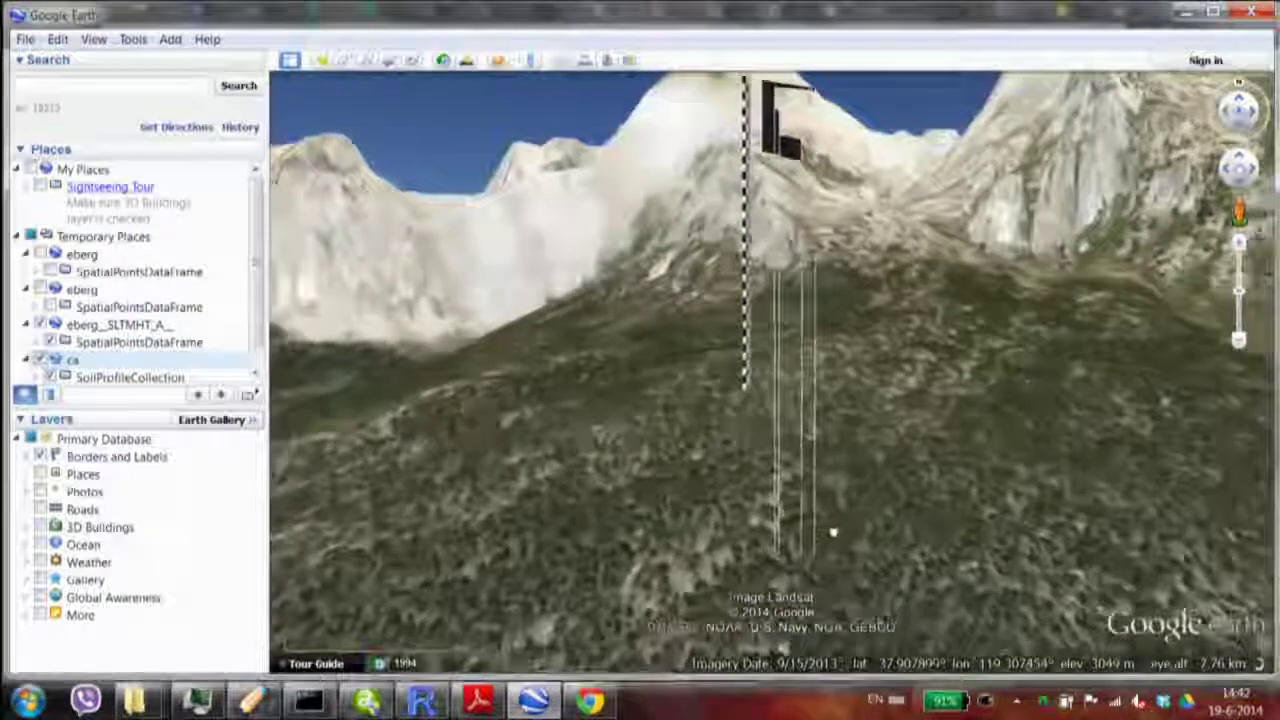
Step: Inspect the attributes of a middle horizon in the displayed soil profile, then dismiss its information balloon
left_click_drag(829, 529, 809, 543)
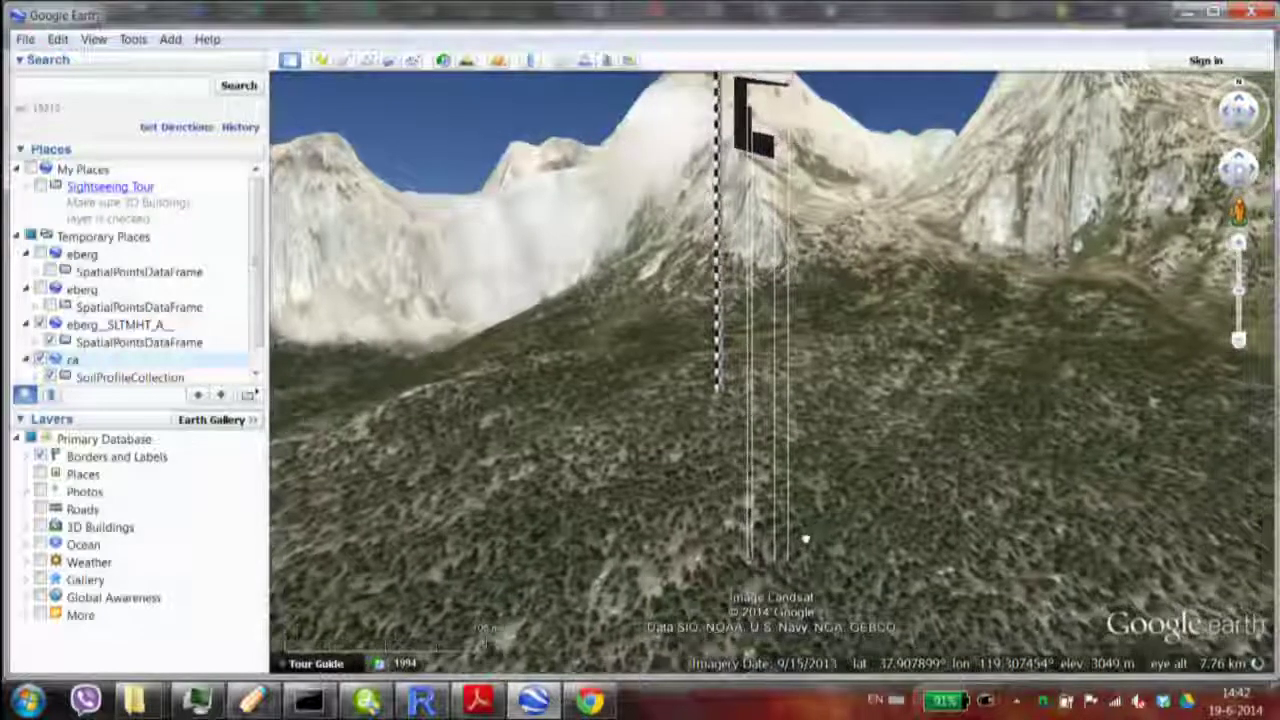
scroll(834, 383, "up", 1)
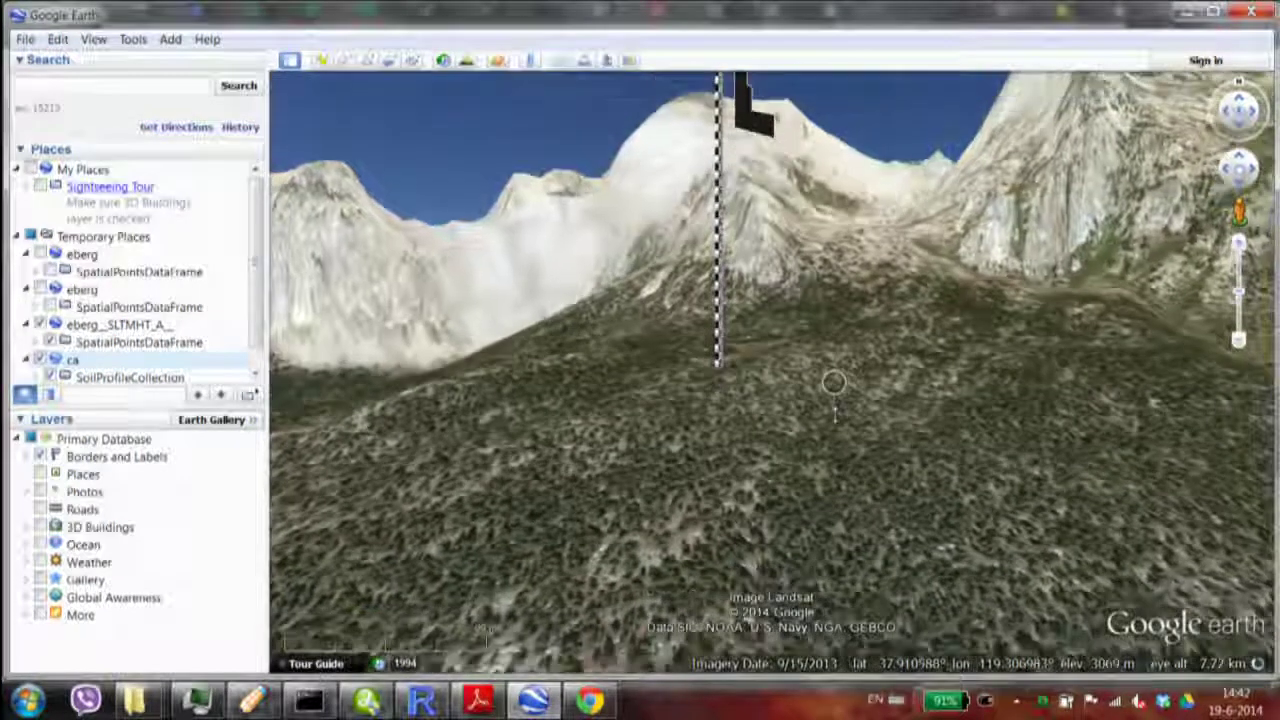
scroll(834, 383, "down", 1)
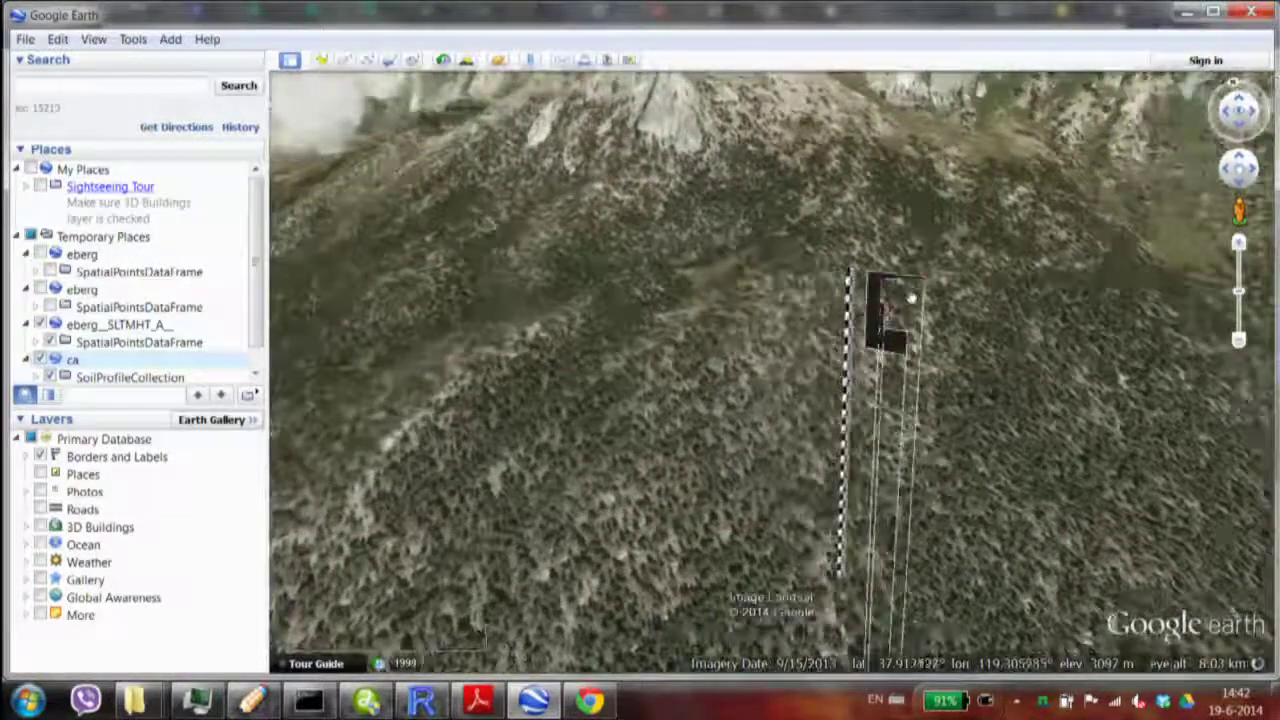
left_click(884, 317)
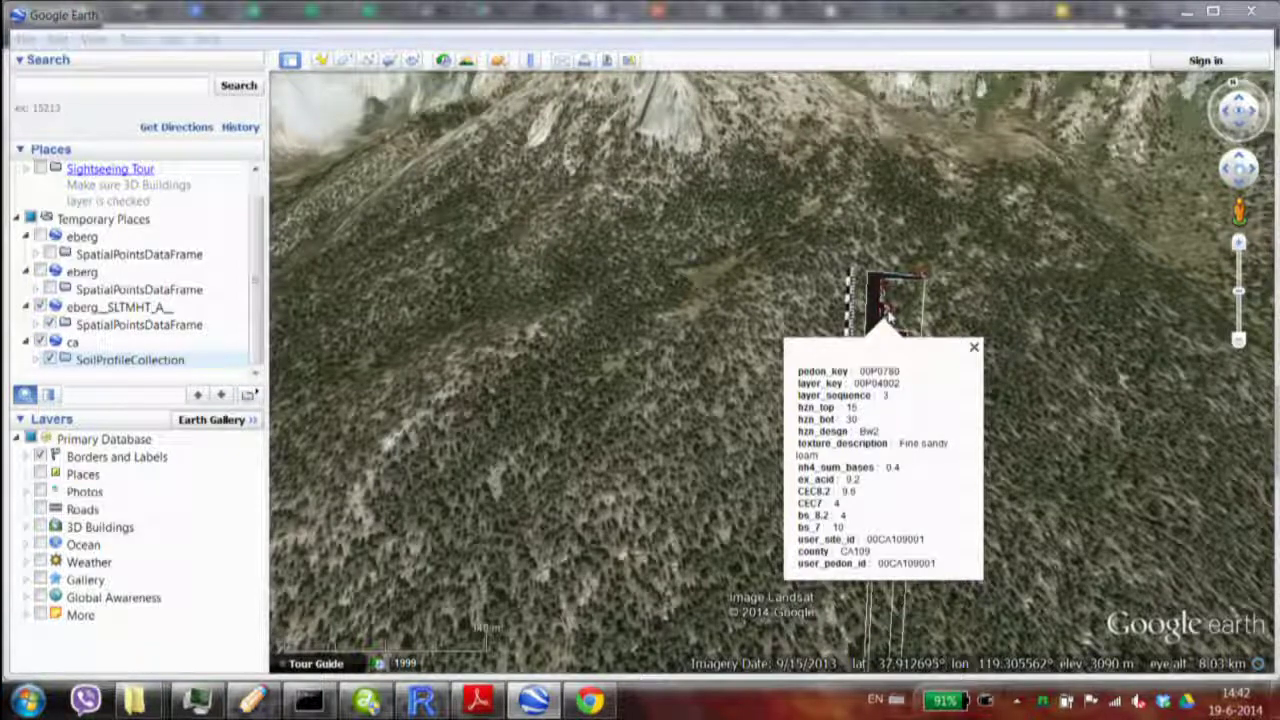
left_click(974, 347)
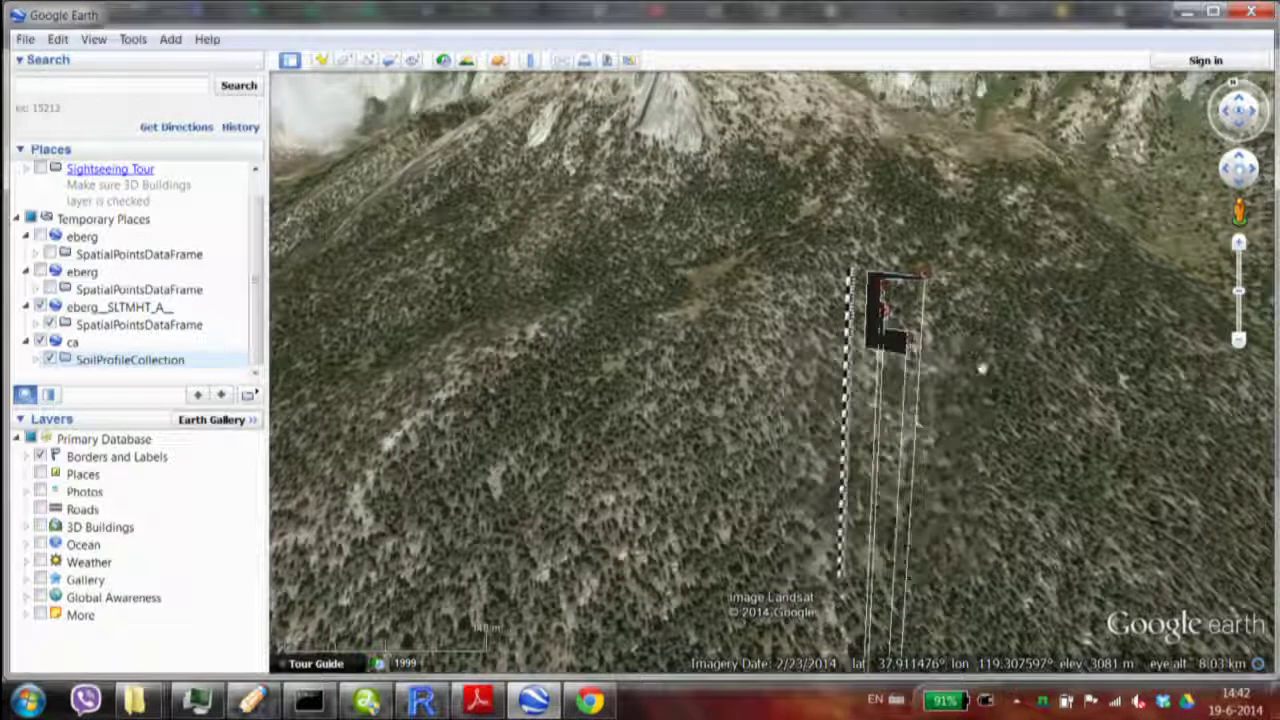
Step: Examine the soil profile against its depth scale and check the attributes of its lowest horizon
scroll(1019, 424, "up", 5)
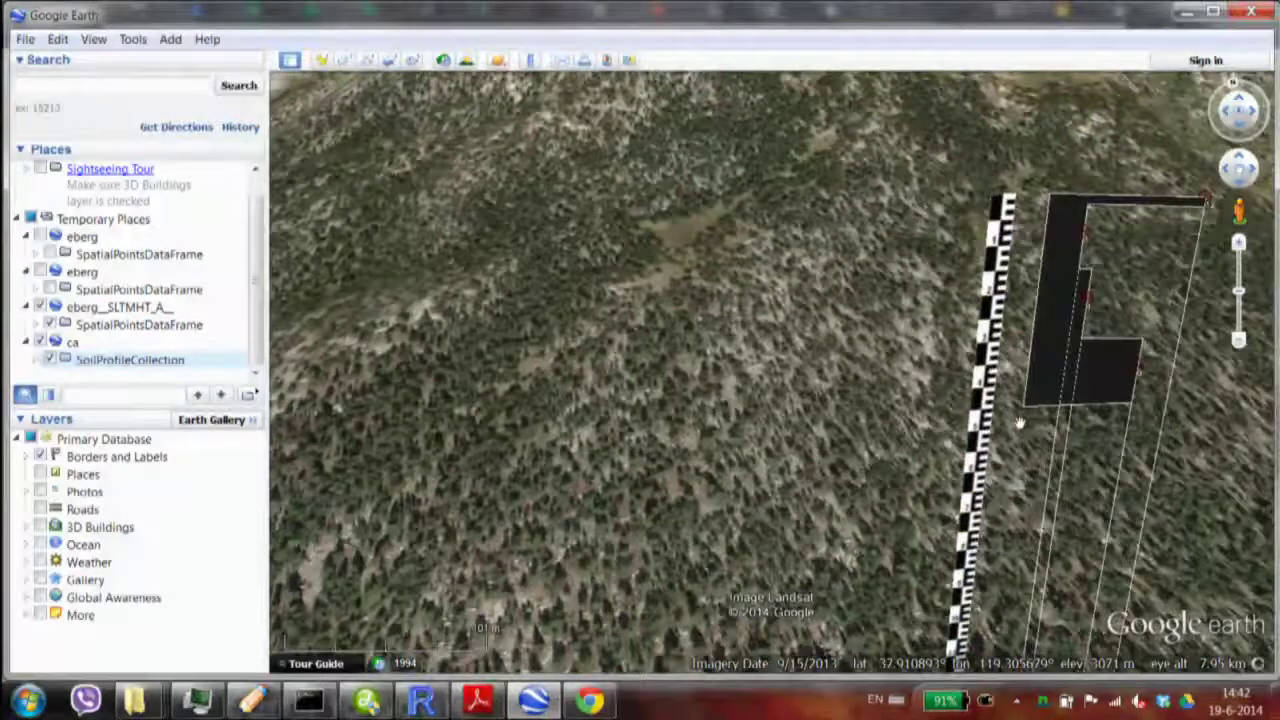
scroll(1019, 424, "up", 2)
scroll(1019, 424, "up", 2)
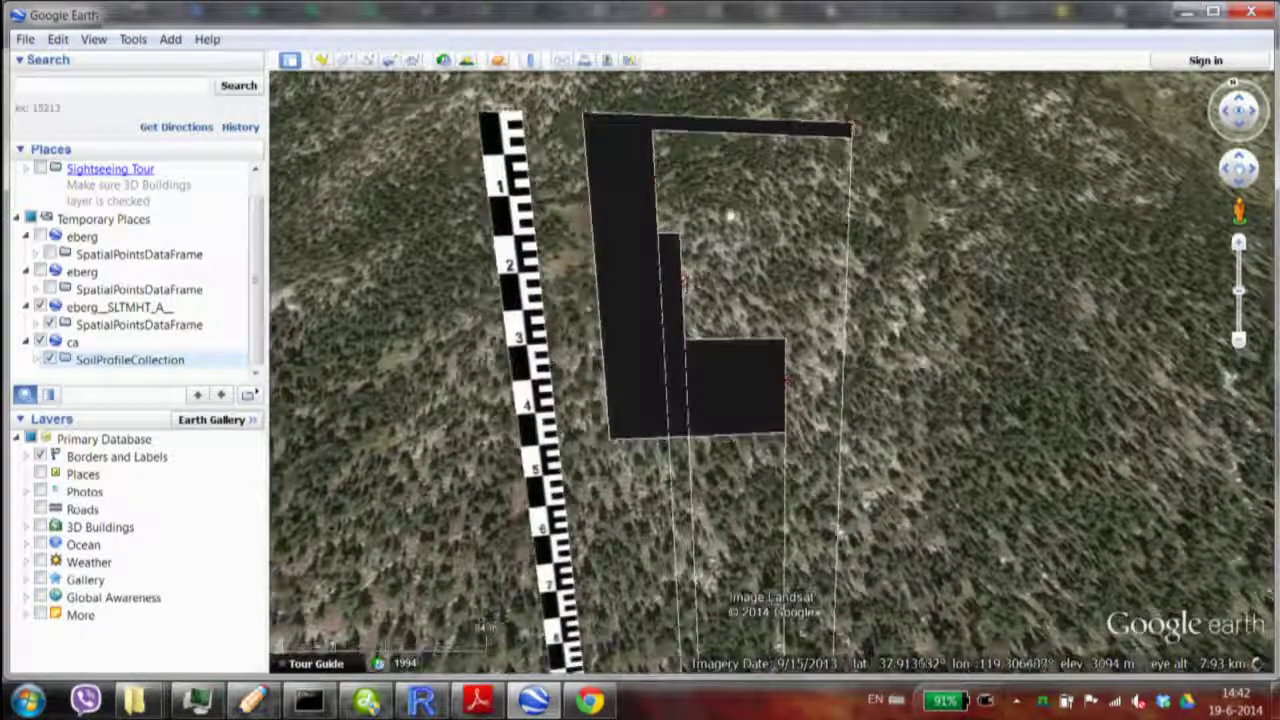
left_click(787, 385)
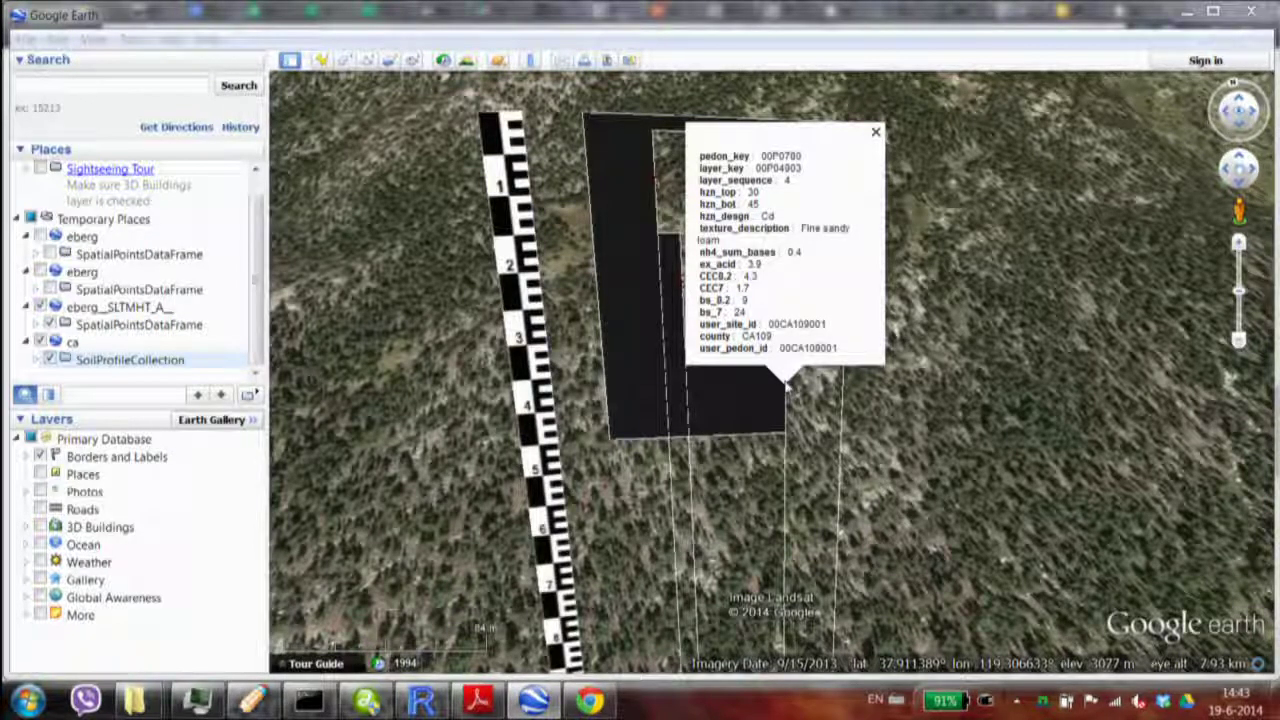
left_click(876, 132)
Step: Survey the collection's other profile locations and examine the profile cluster north of Arnold with its depth scales
scroll(886, 392, "down", 5)
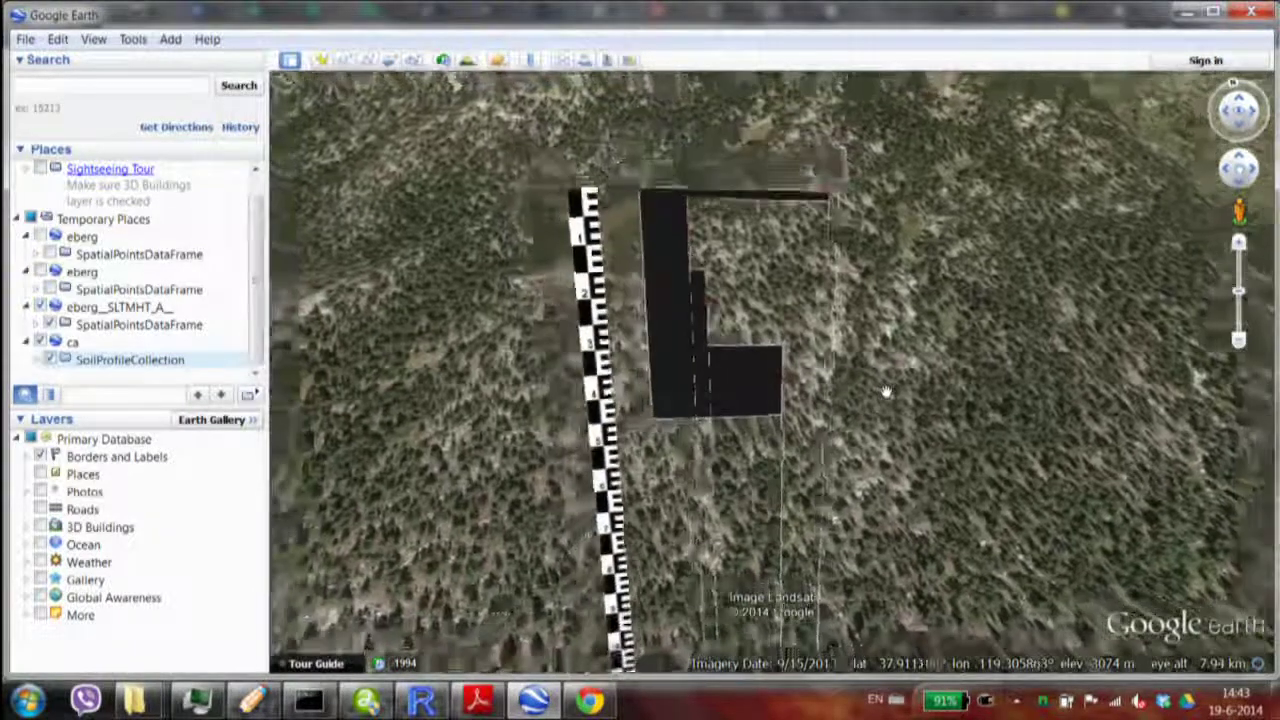
scroll(886, 392, "down", 3)
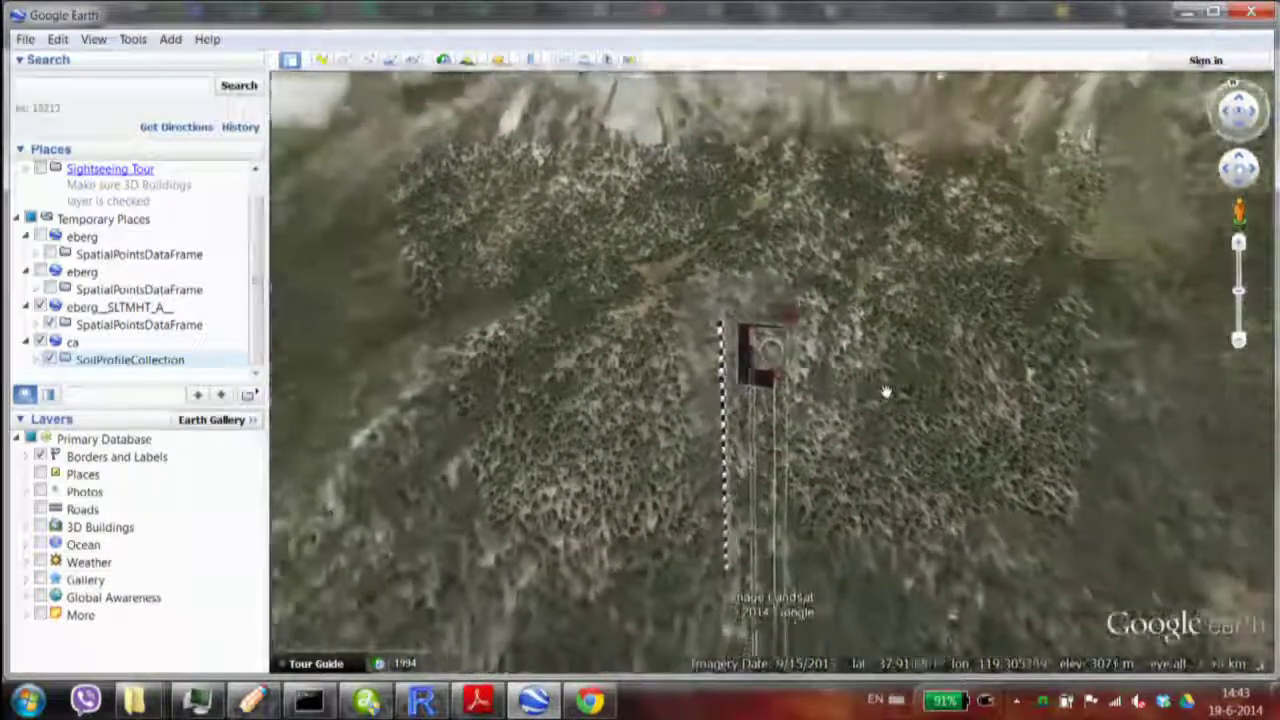
scroll(886, 392, "down", 3)
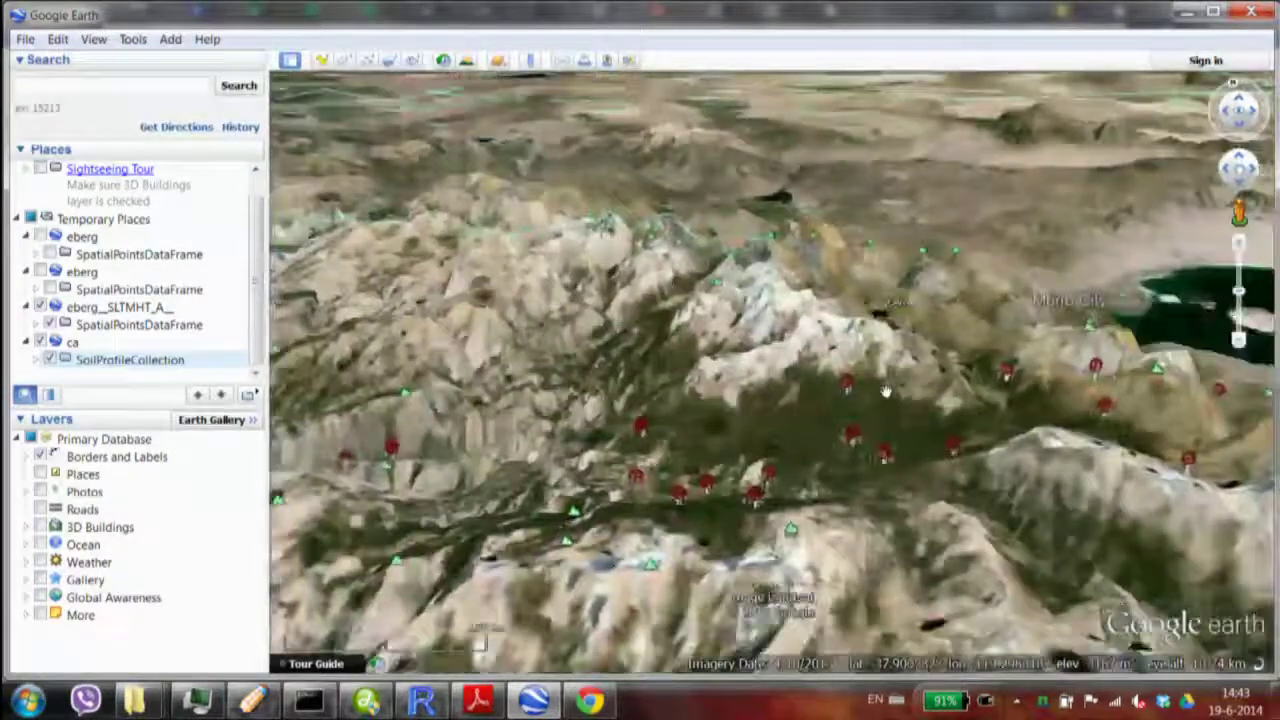
mouse_move(716, 418)
left_mouse_down()
mouse_move(780, 256)
mouse_move(835, 371)
left_mouse_up()
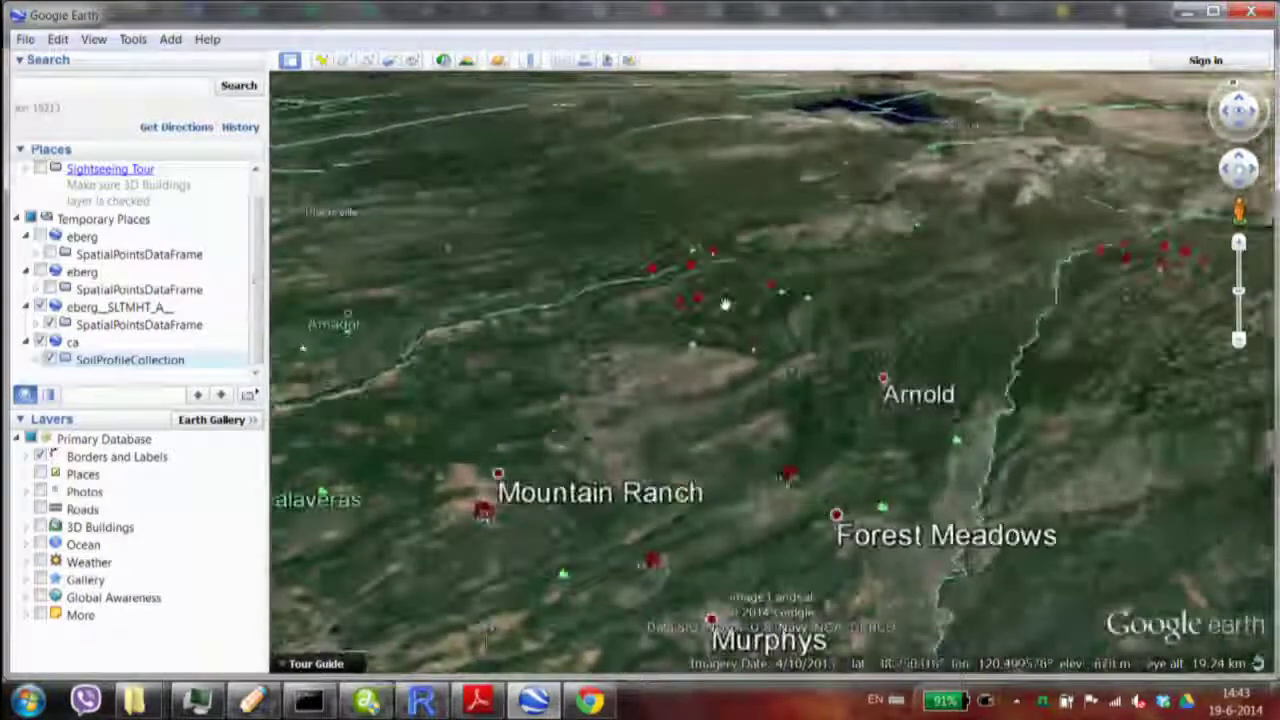
scroll(725, 303, "up", 5)
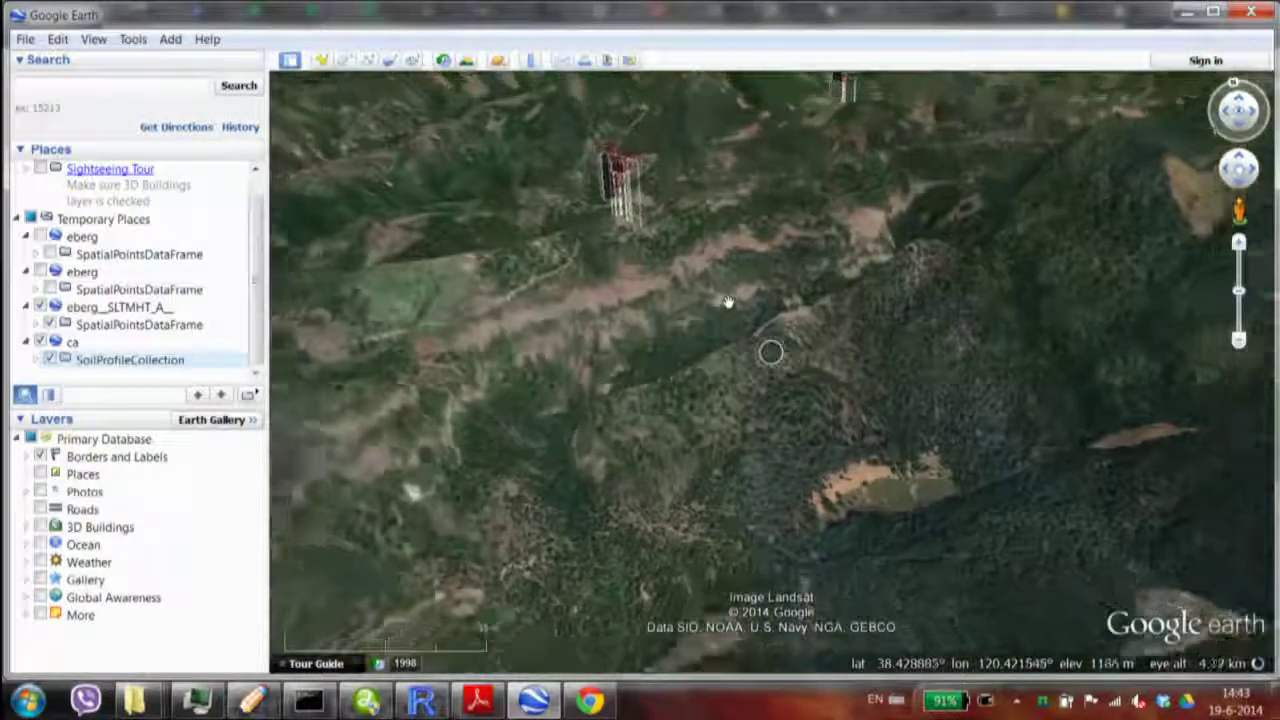
left_click_drag(728, 303, 722, 479)
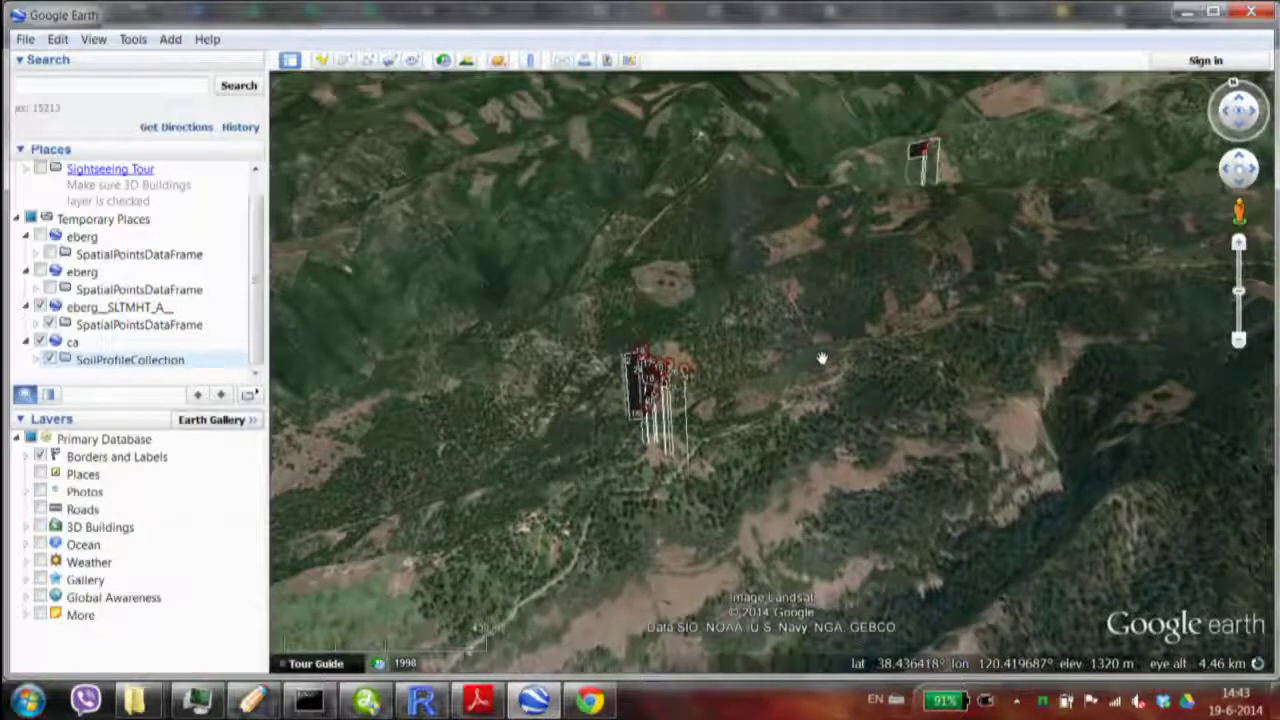
scroll(820, 338, "up", 5)
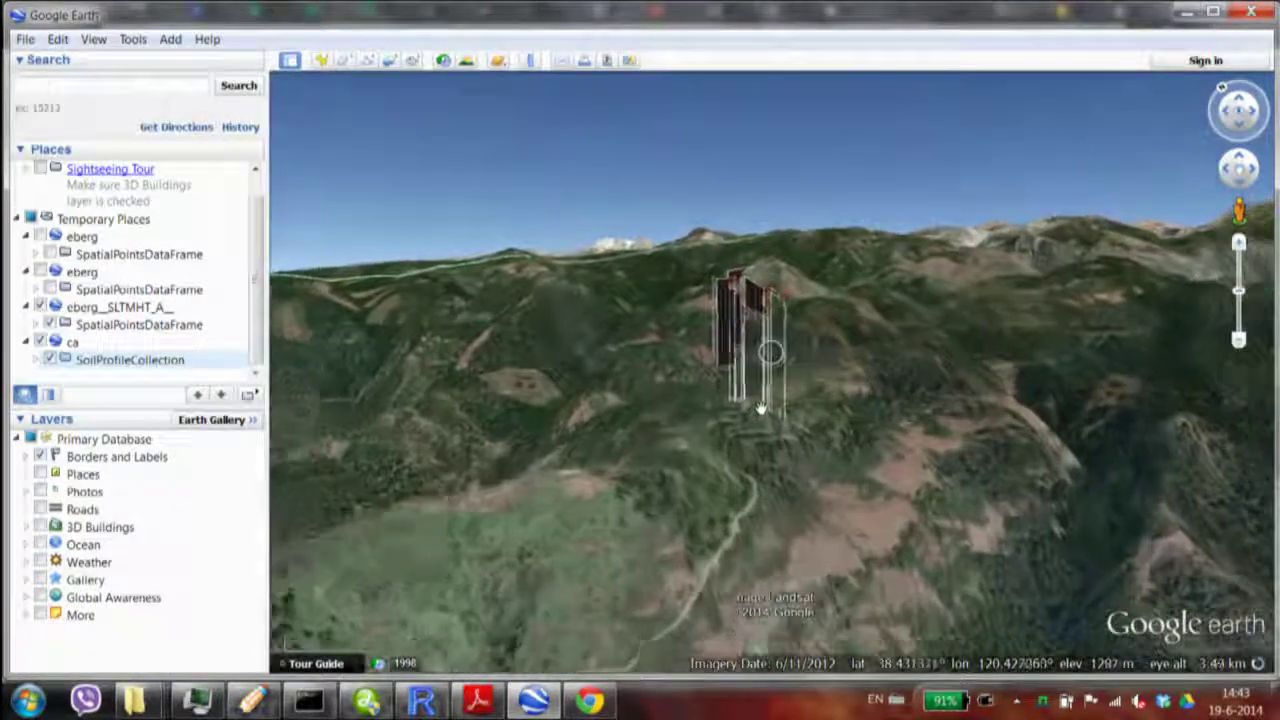
scroll(760, 408, "up", 3)
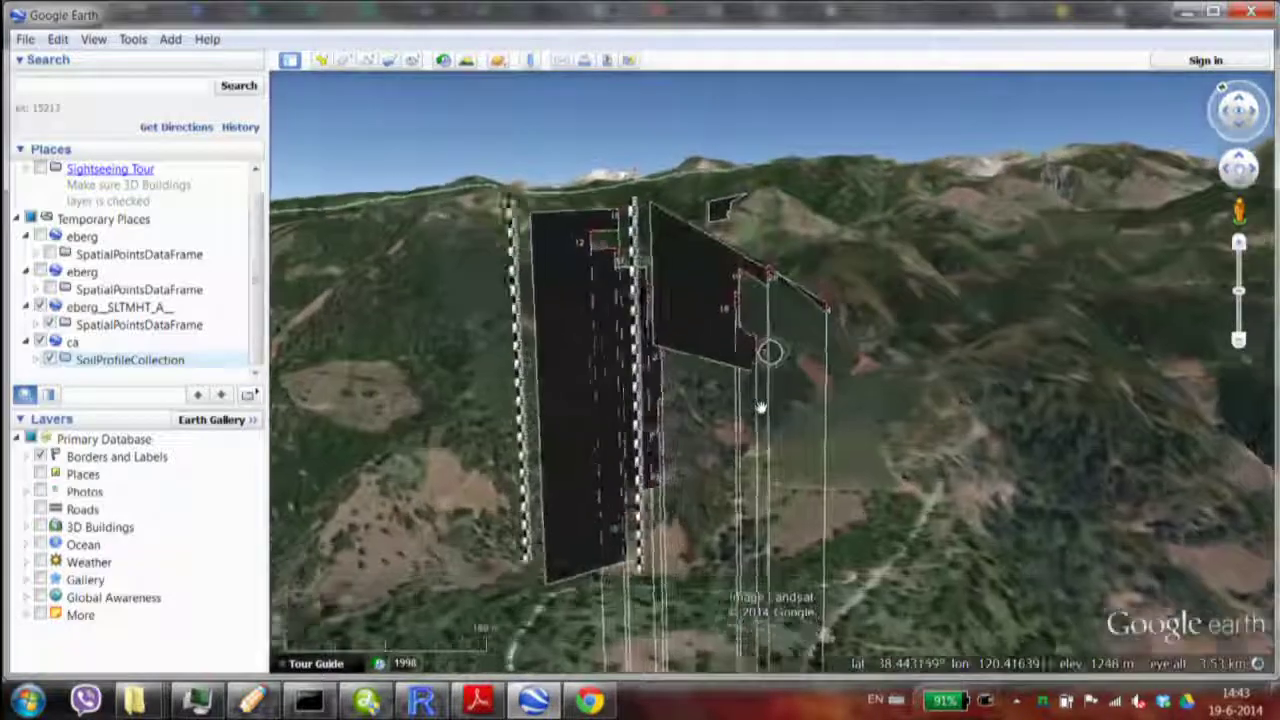
left_click_drag(742, 442, 772, 415)
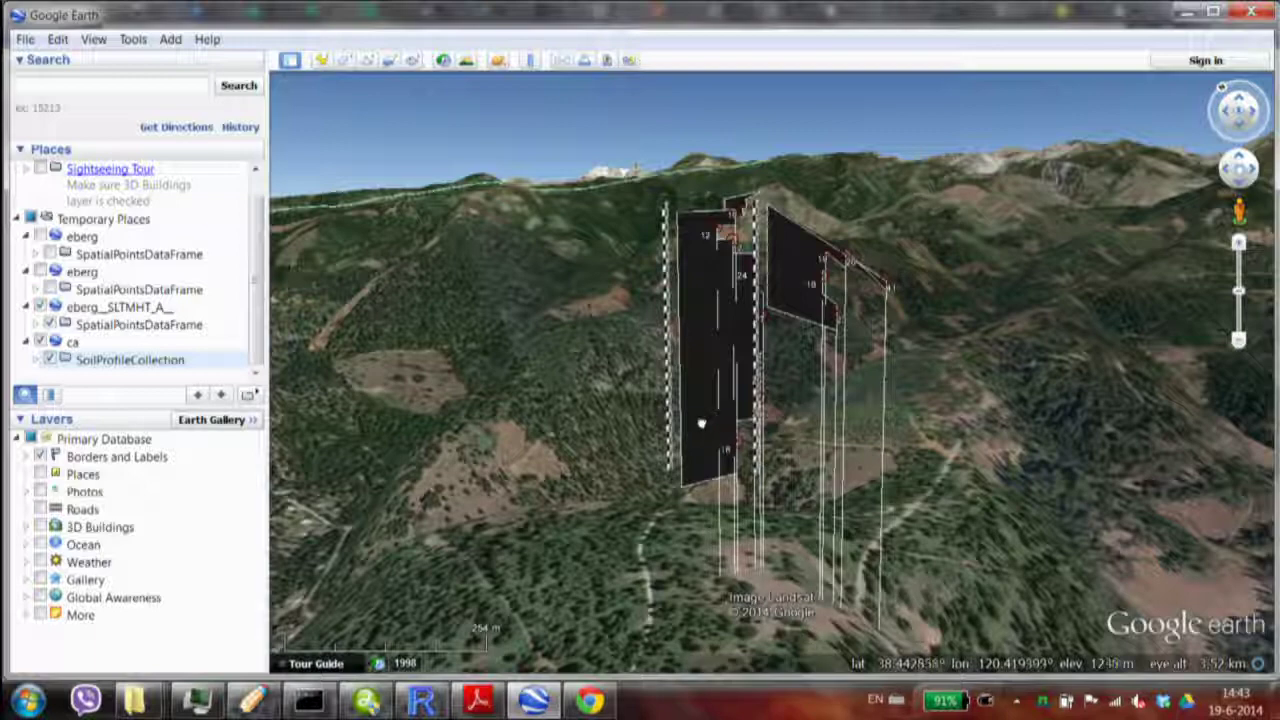
left_click_drag(700, 420, 671, 408)
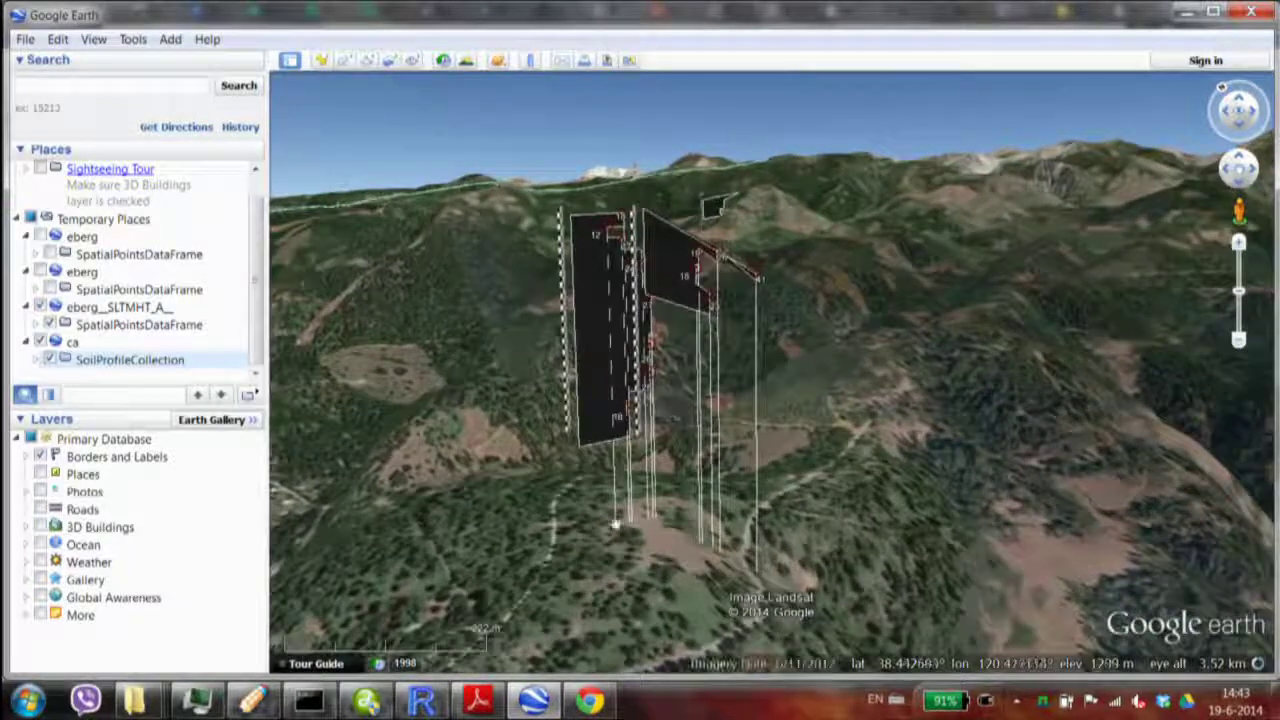
Step: Switch to the plotKML_tutorial presentation in Chrome and present the slides from SoilProfileCollection through Soil photographs, then exit the slideshow
left_click(592, 702)
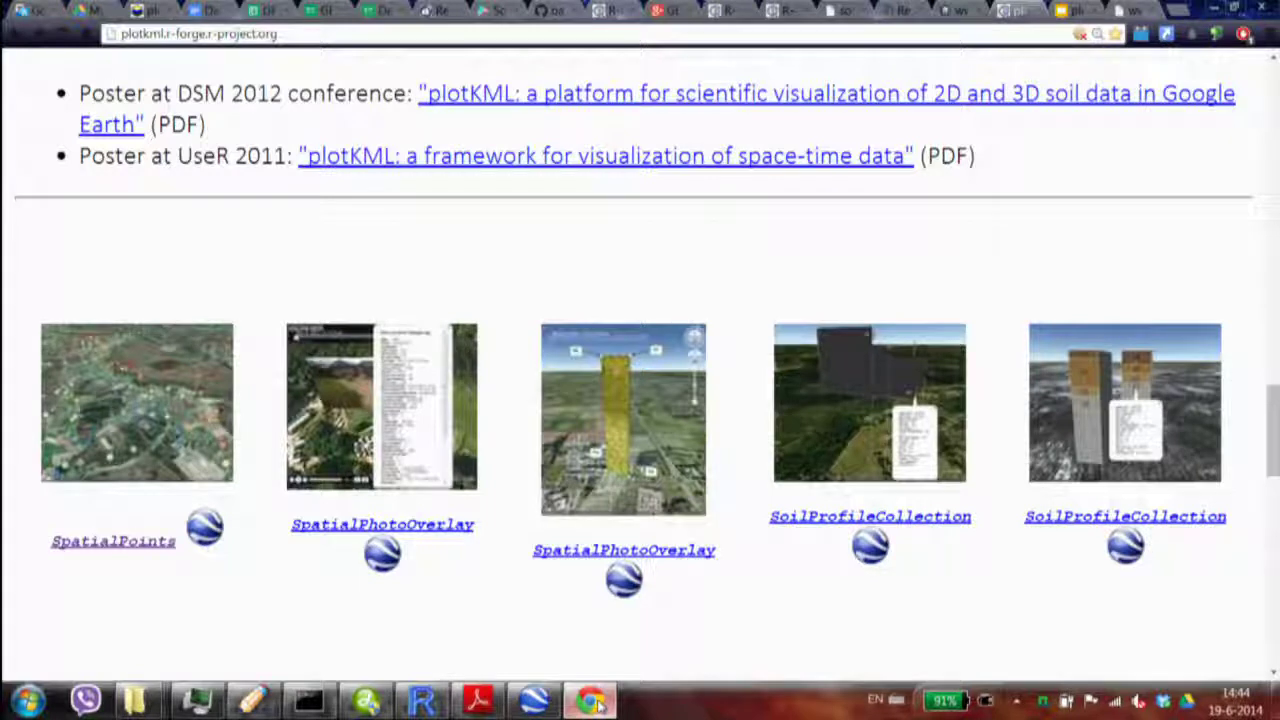
left_click(1068, 11)
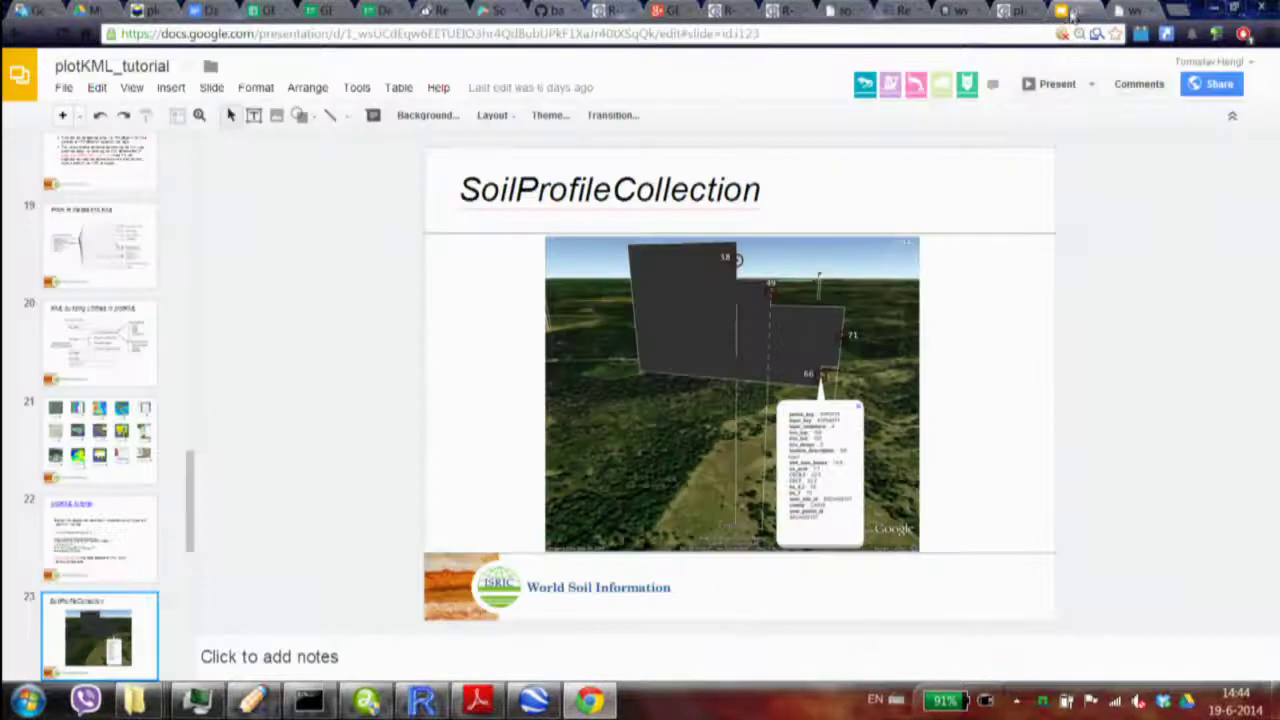
left_click(1048, 86)
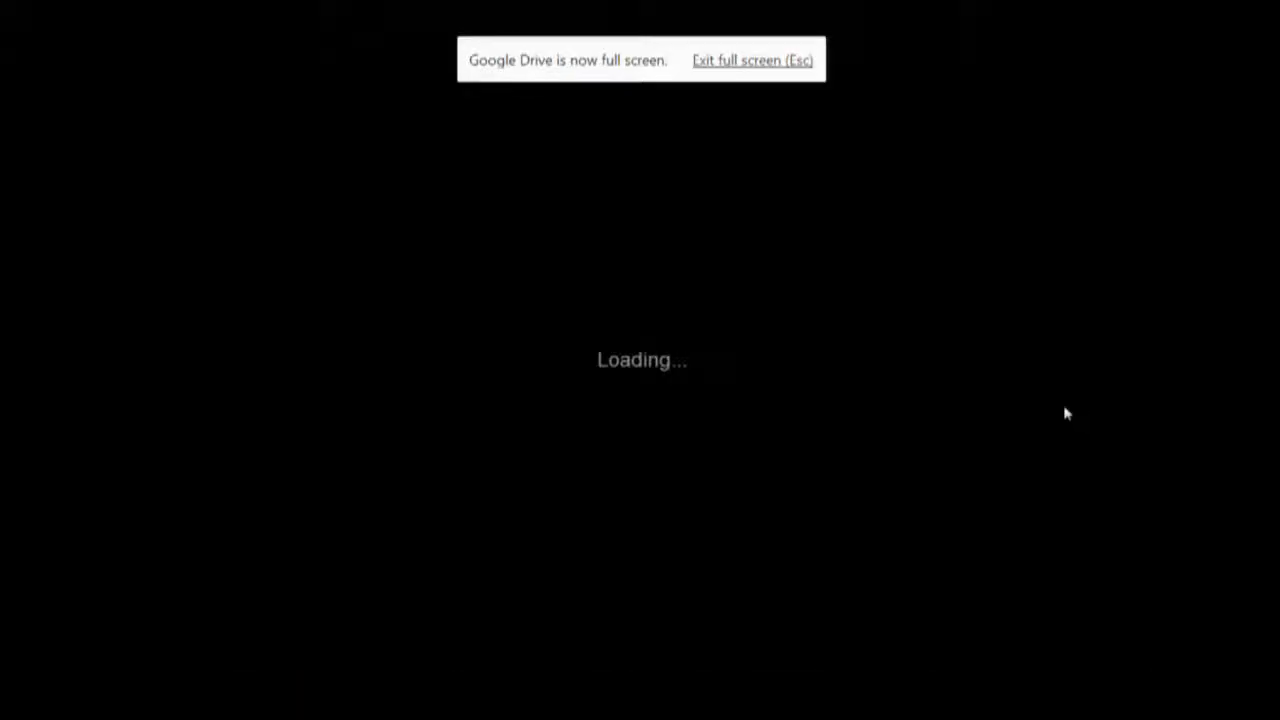
key("Right")
key("Right")
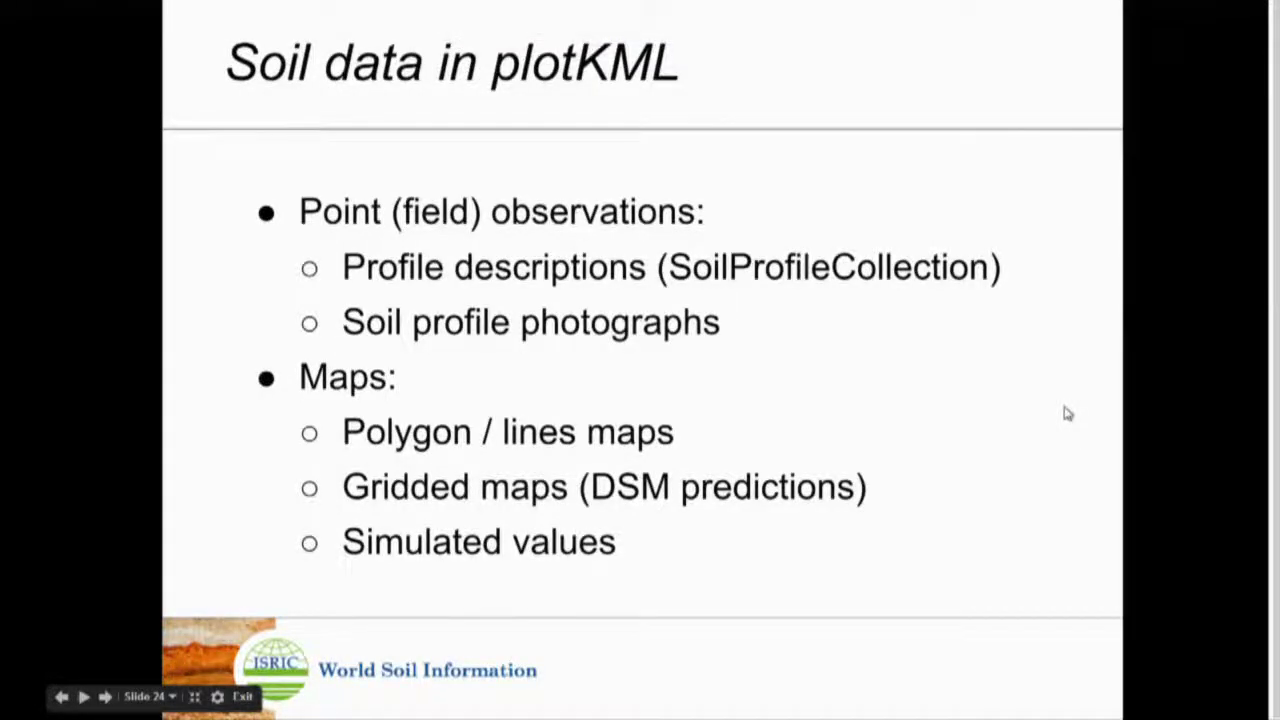
key("Right")
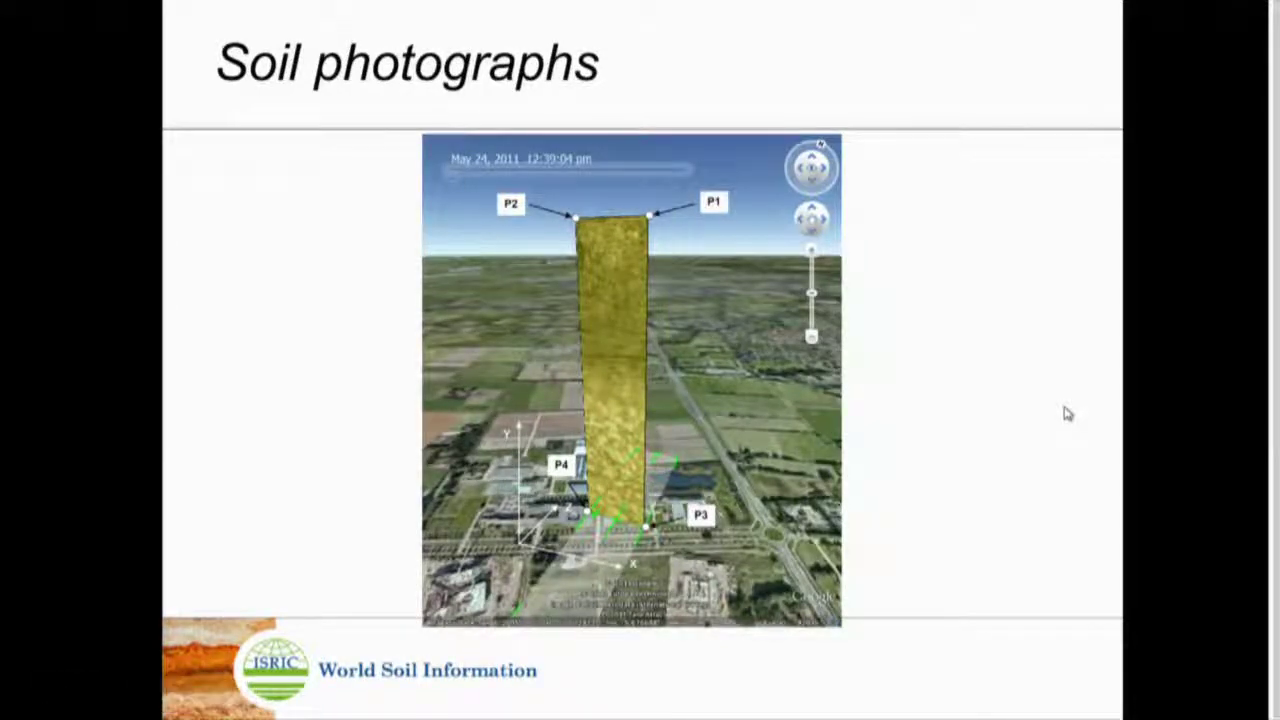
key("Escape")
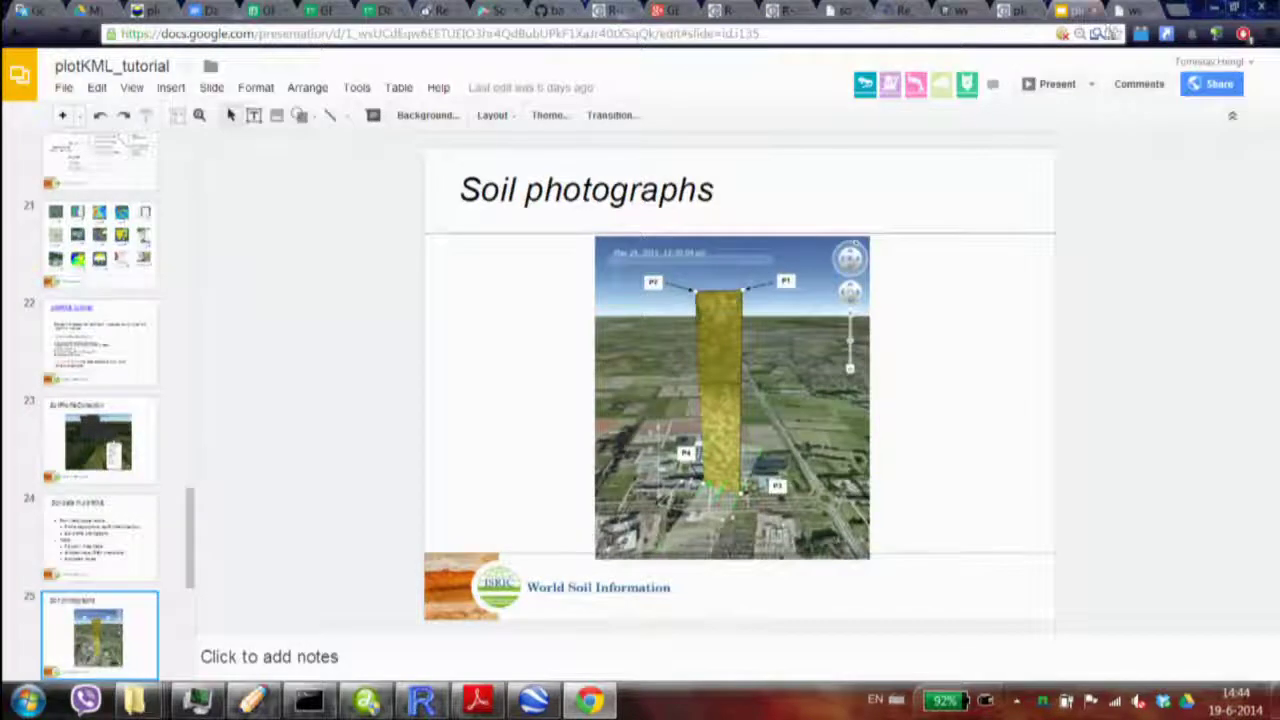
Step: Download the second SpatialPhotoOverlay example's sm.kmz from the plotKML page, open it in Google Earth, and hide the ca and eberg__SLTMHT_A__ layers
left_click(1015, 10)
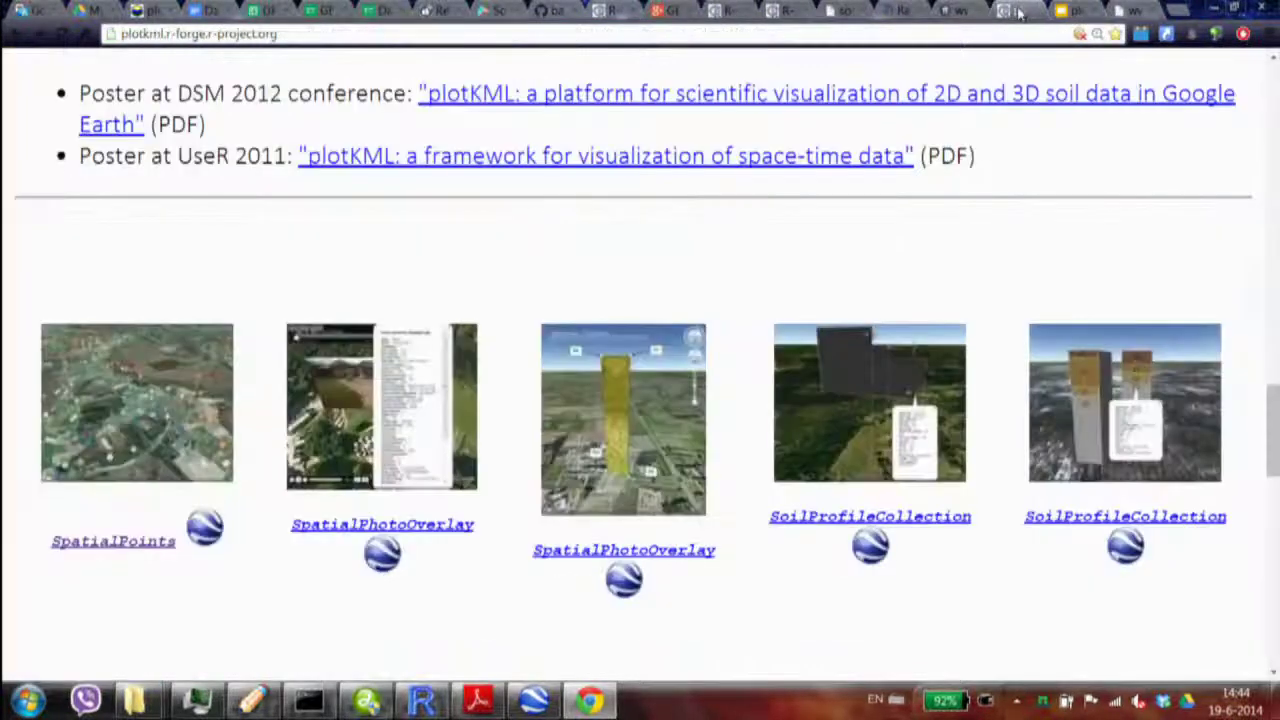
left_click(621, 580)
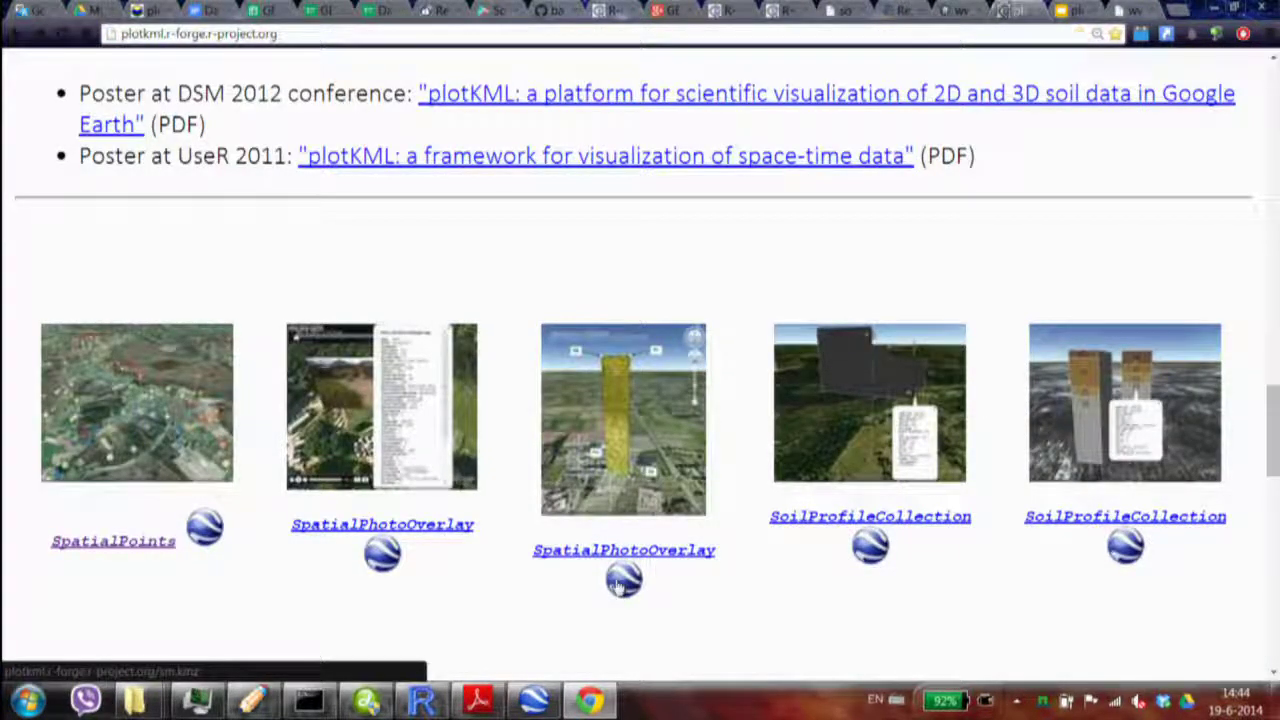
left_click(1123, 637)
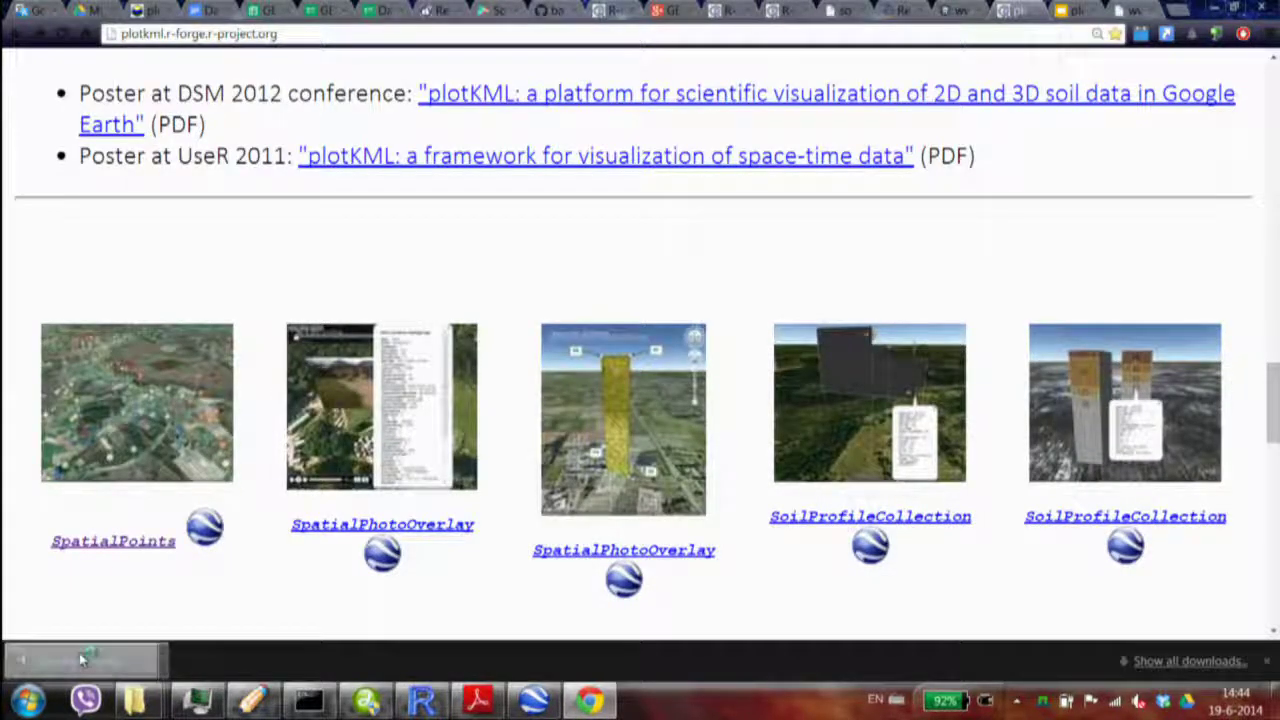
left_click(82, 659)
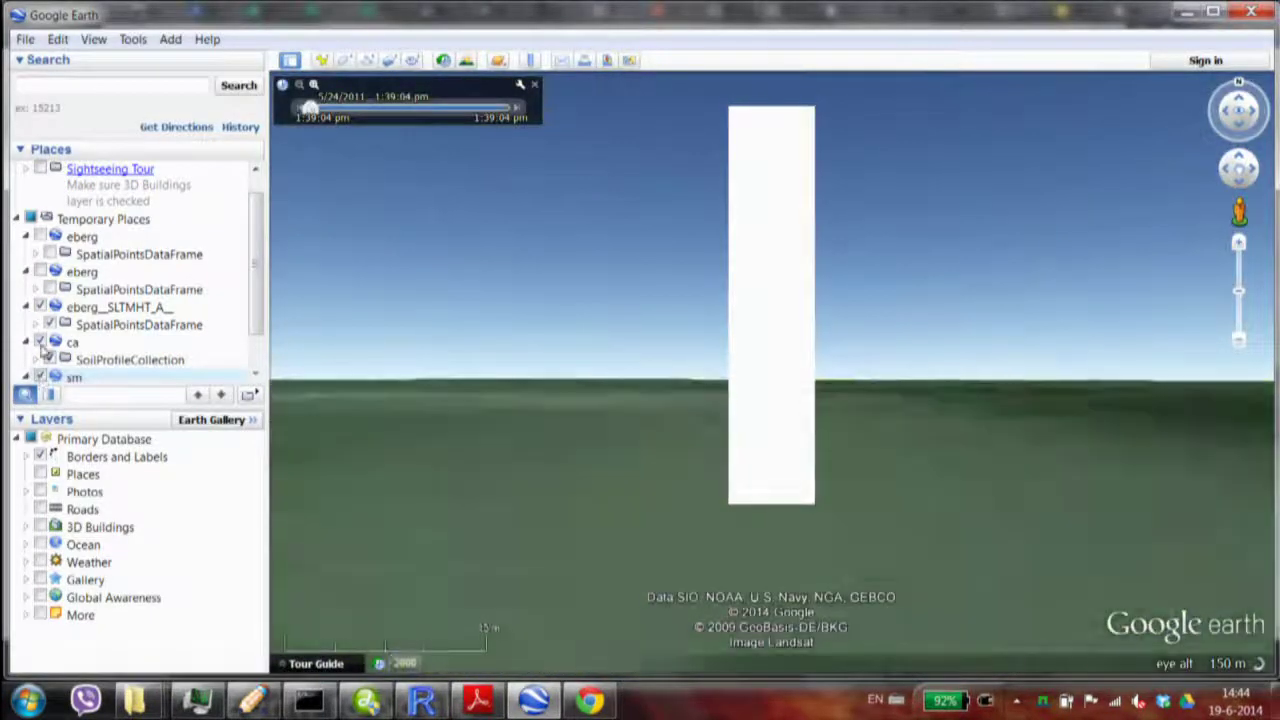
left_click(40, 342)
left_click(40, 307)
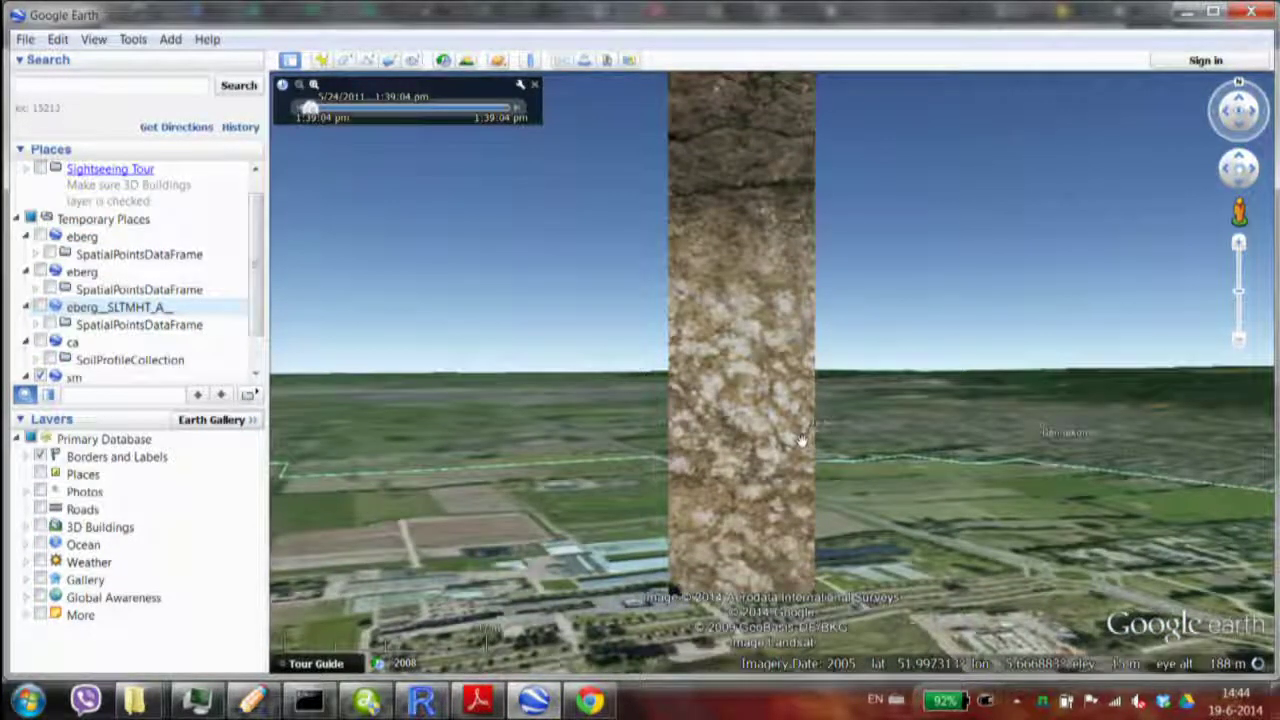
Step: Examine the soil photo overlay near Bennekom from different distances and angles
scroll(801, 430, "down", 3)
scroll(801, 421, "down", 4)
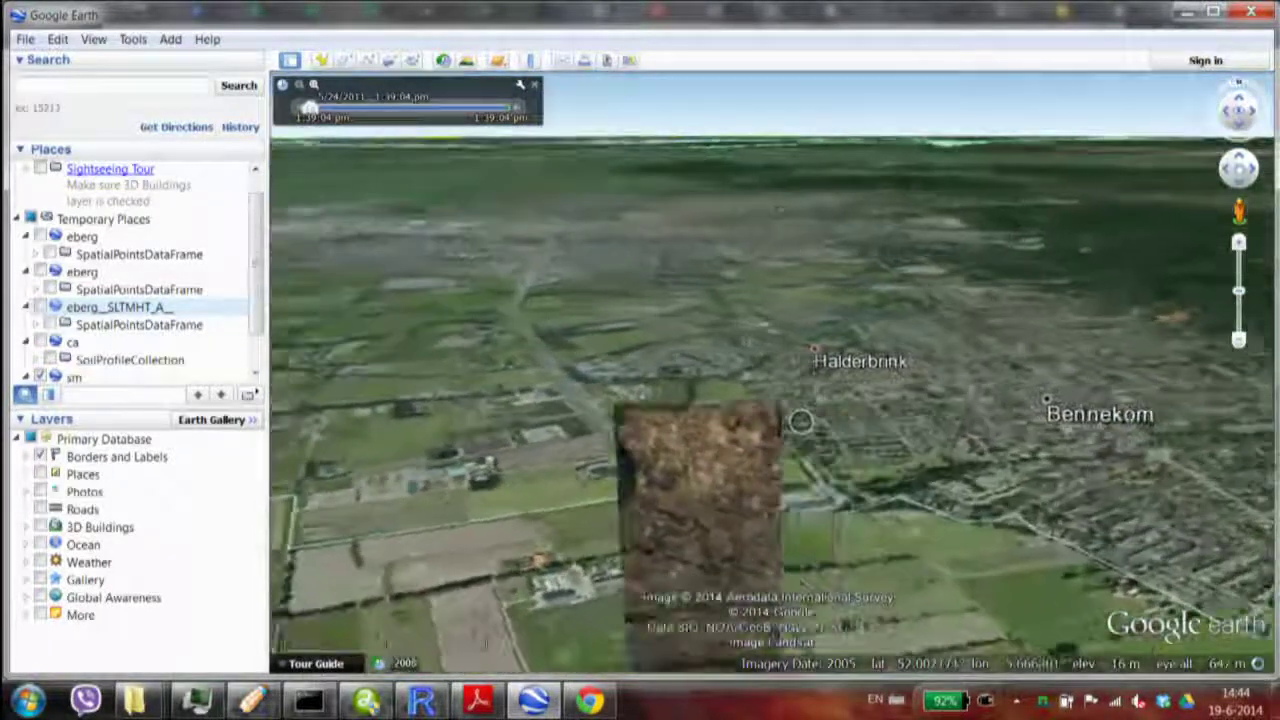
left_click_drag(801, 421, 763, 457)
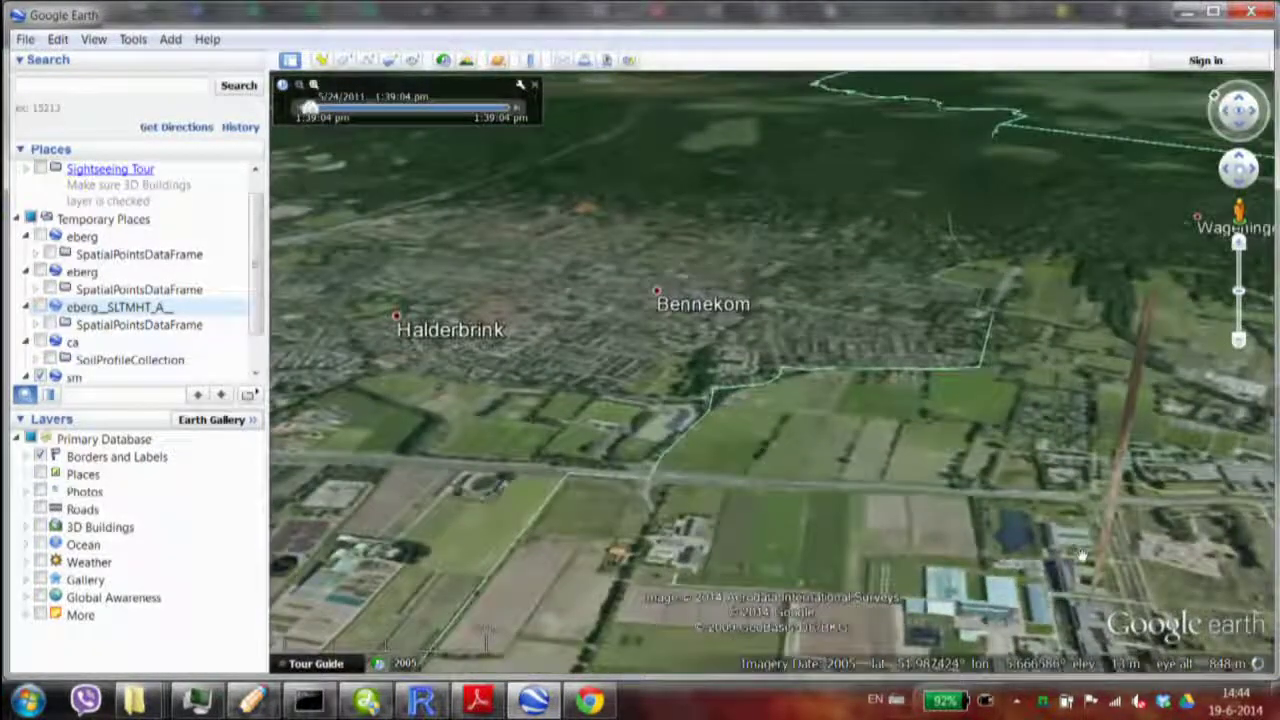
left_click_drag(960, 460, 829, 515)
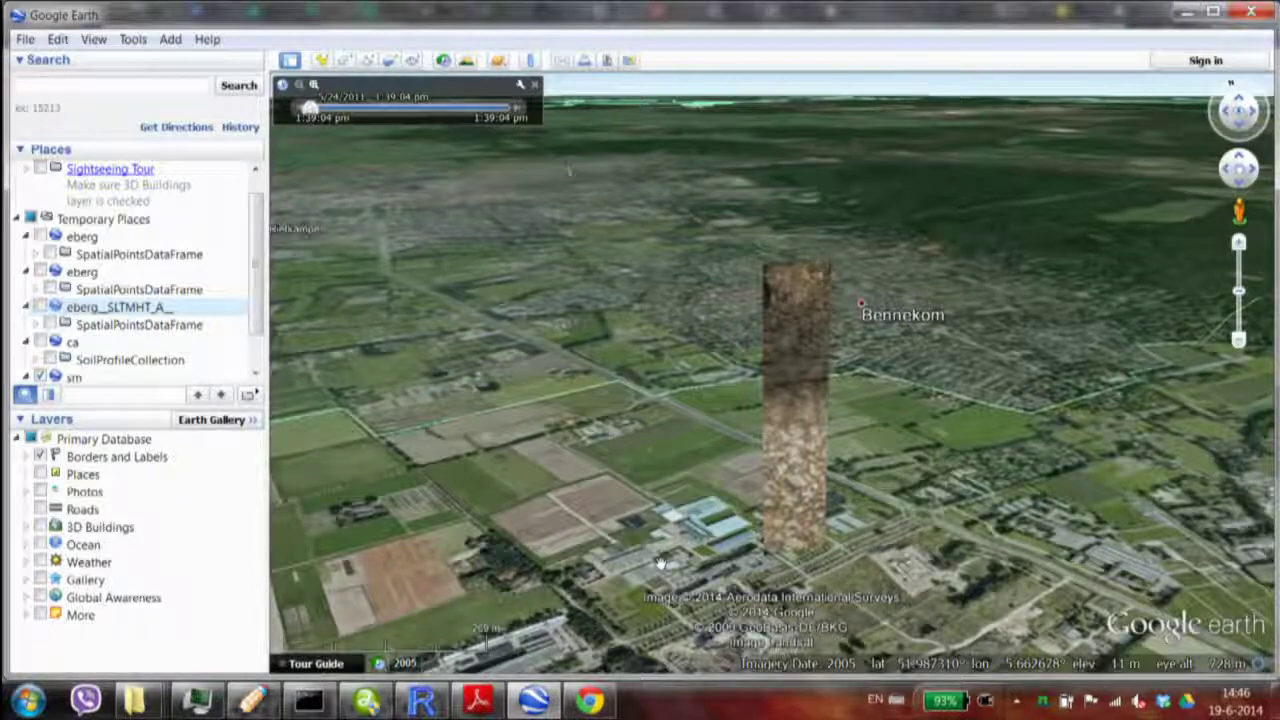
scroll(623, 457, "up", 3)
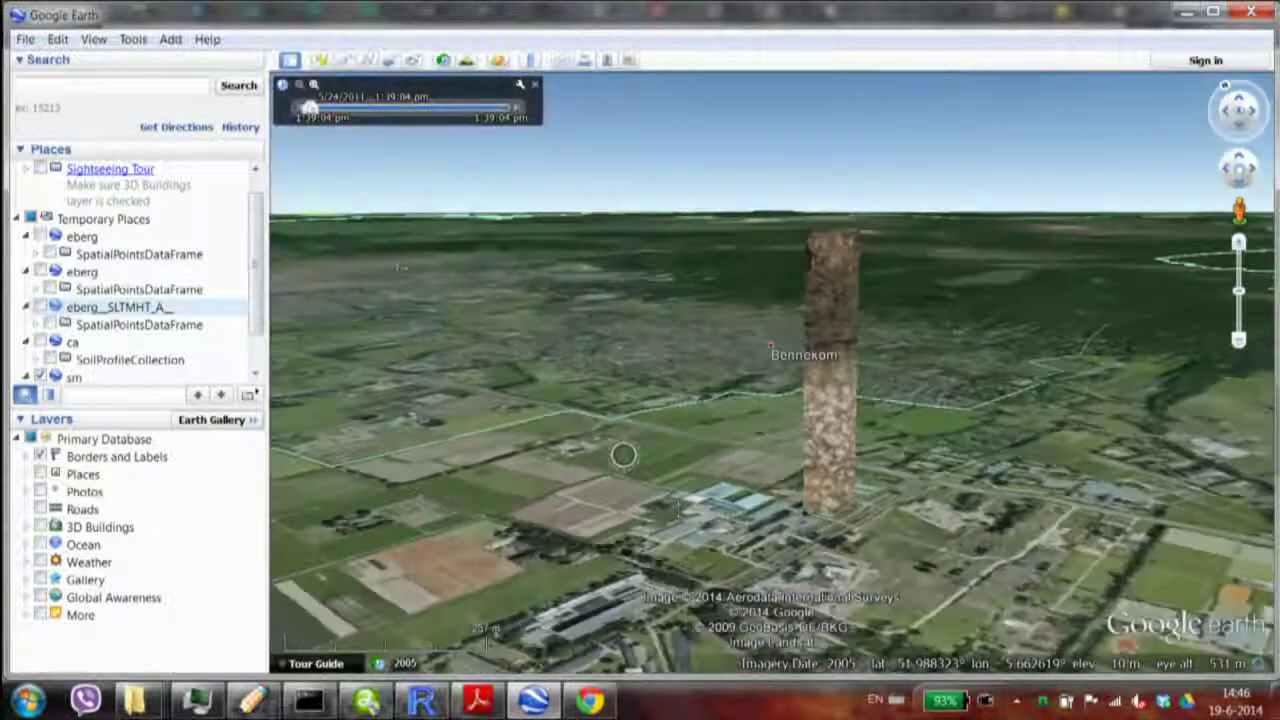
scroll(669, 494, "up", 5)
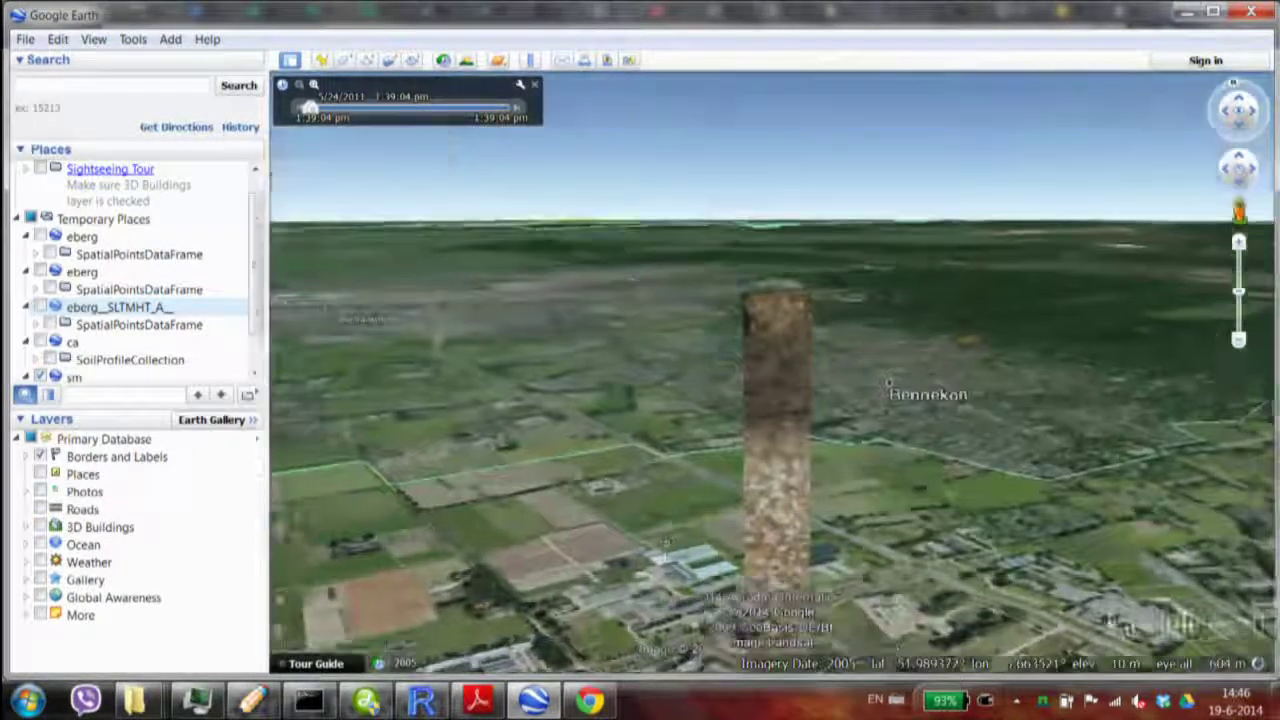
scroll(678, 268, "down", 5)
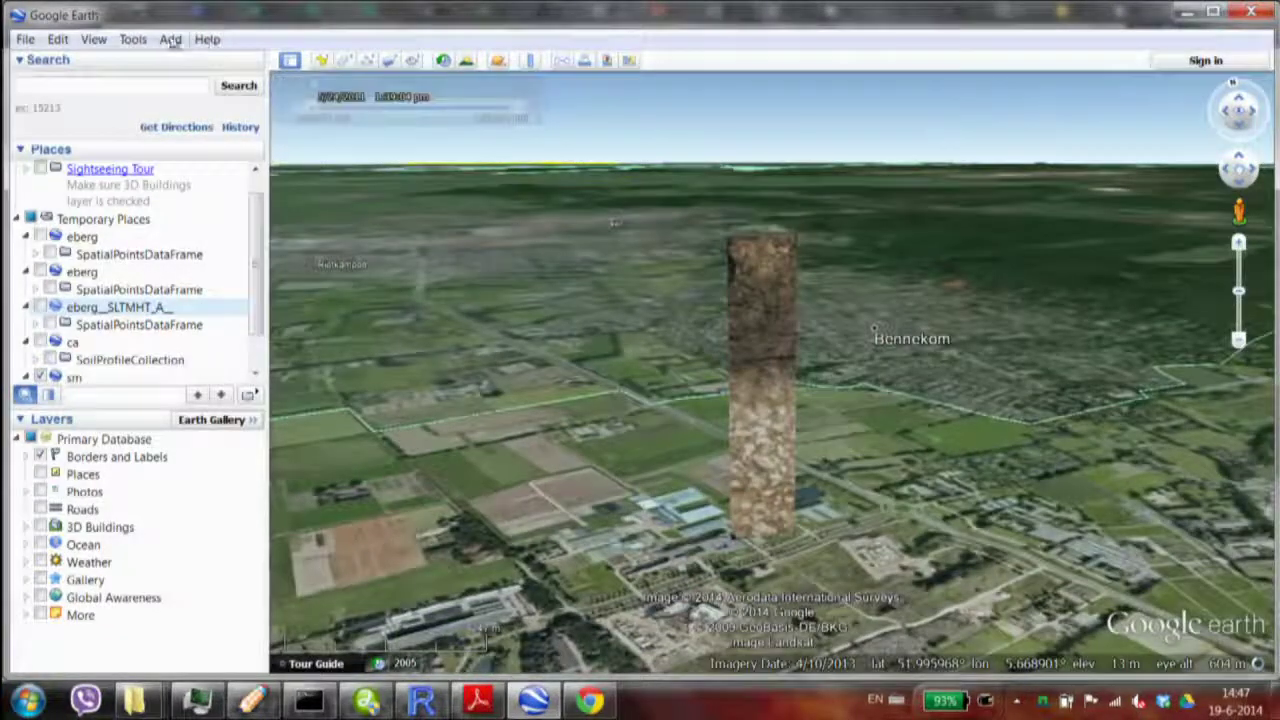
Step: Hide the Google Earth sidebar and view the soil photo overlay in the enlarged map from a higher viewpoint
left_click(93, 39)
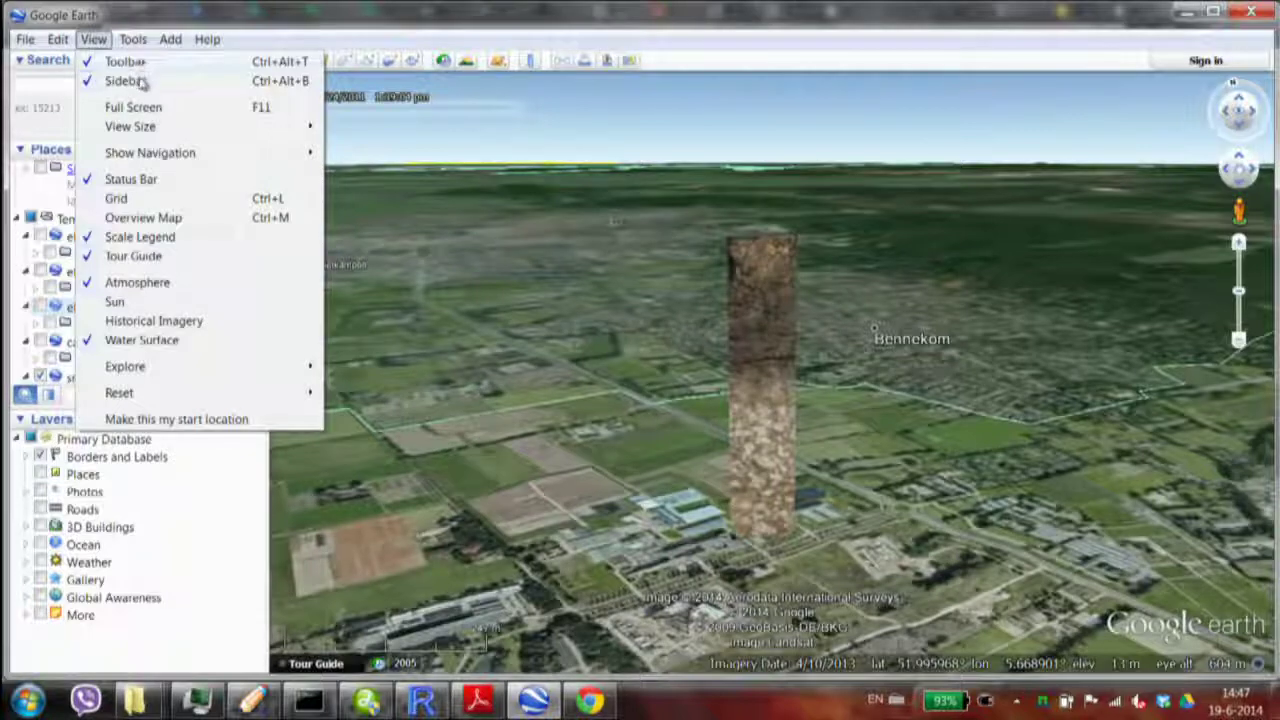
left_click(126, 80)
scroll(718, 388, "up", 5)
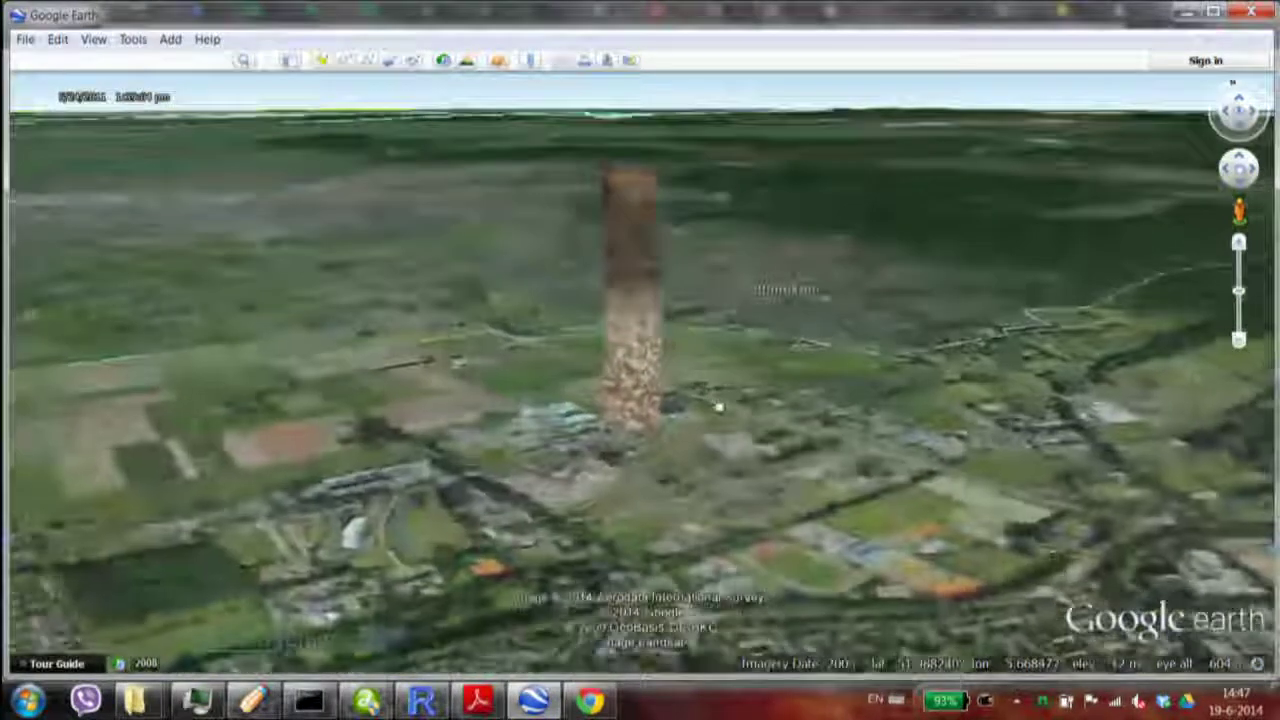
scroll(684, 394, "down", 2)
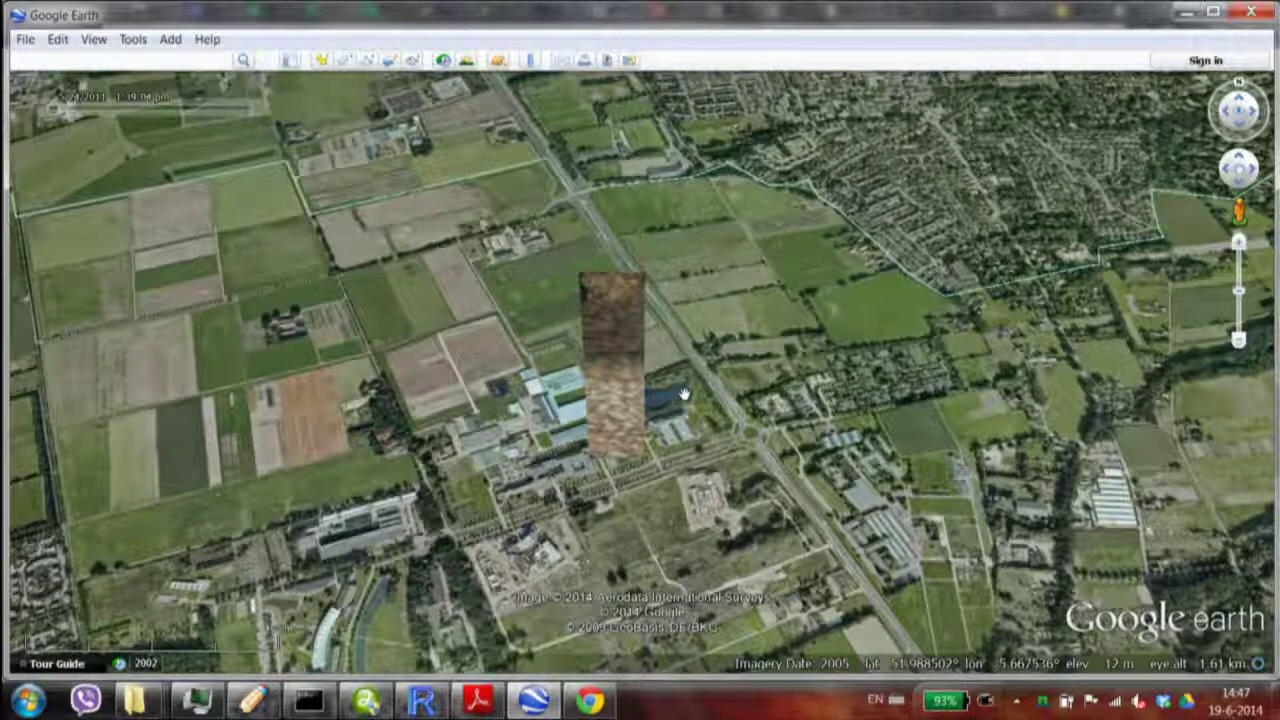
left_click_drag(683, 395, 783, 335)
Step: Return to the plotKML_tutorial presentation in Chrome and start presenting from the Spatial predictions slide
left_click(1183, 12)
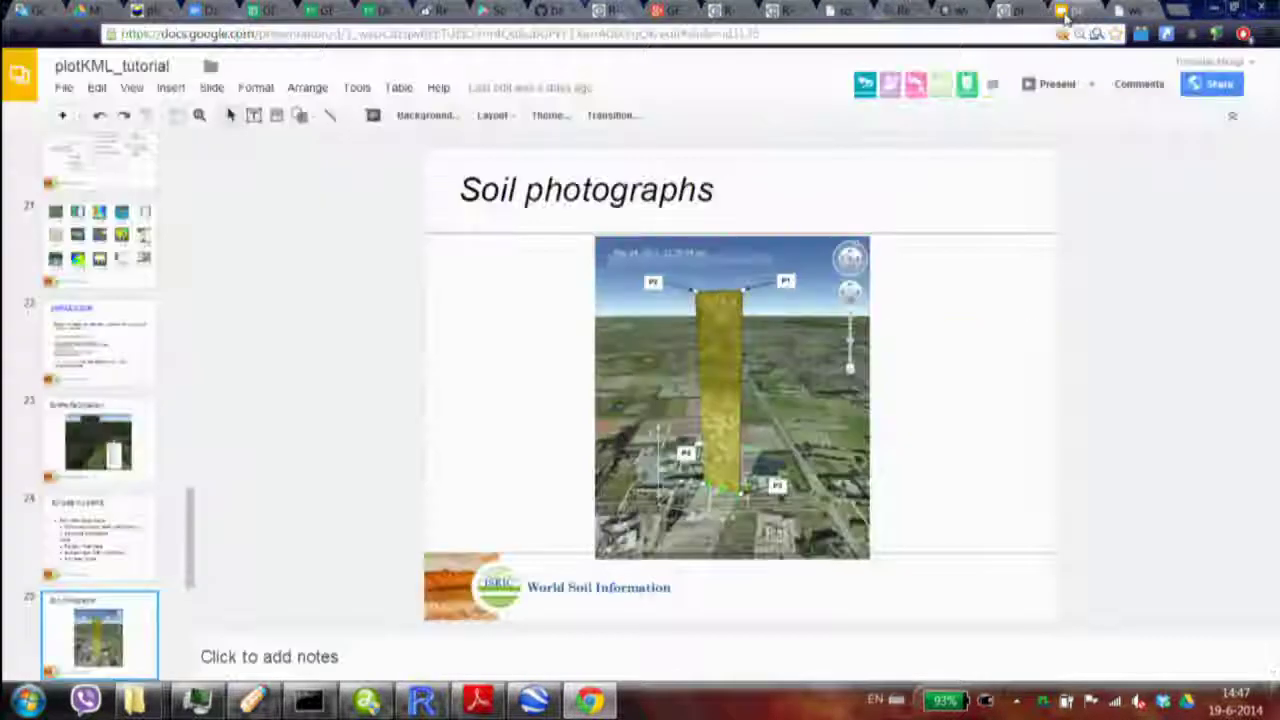
left_click(1075, 10)
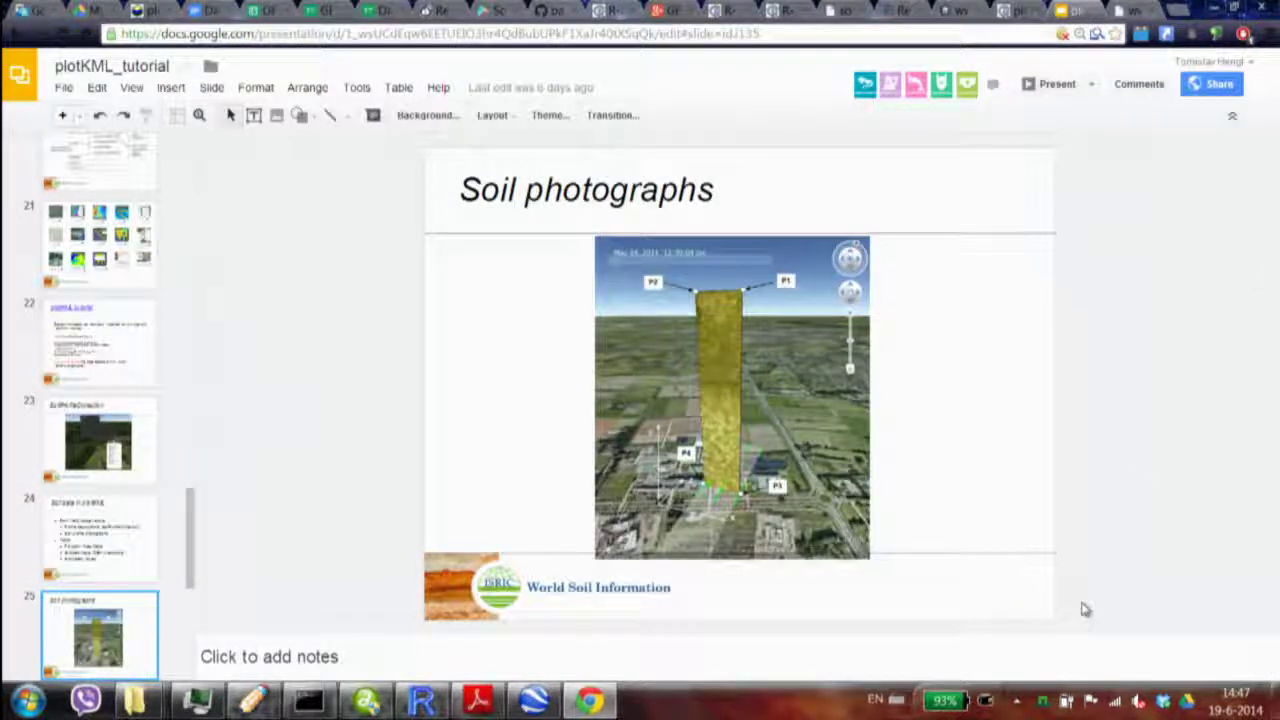
scroll(185, 538, "down", 5)
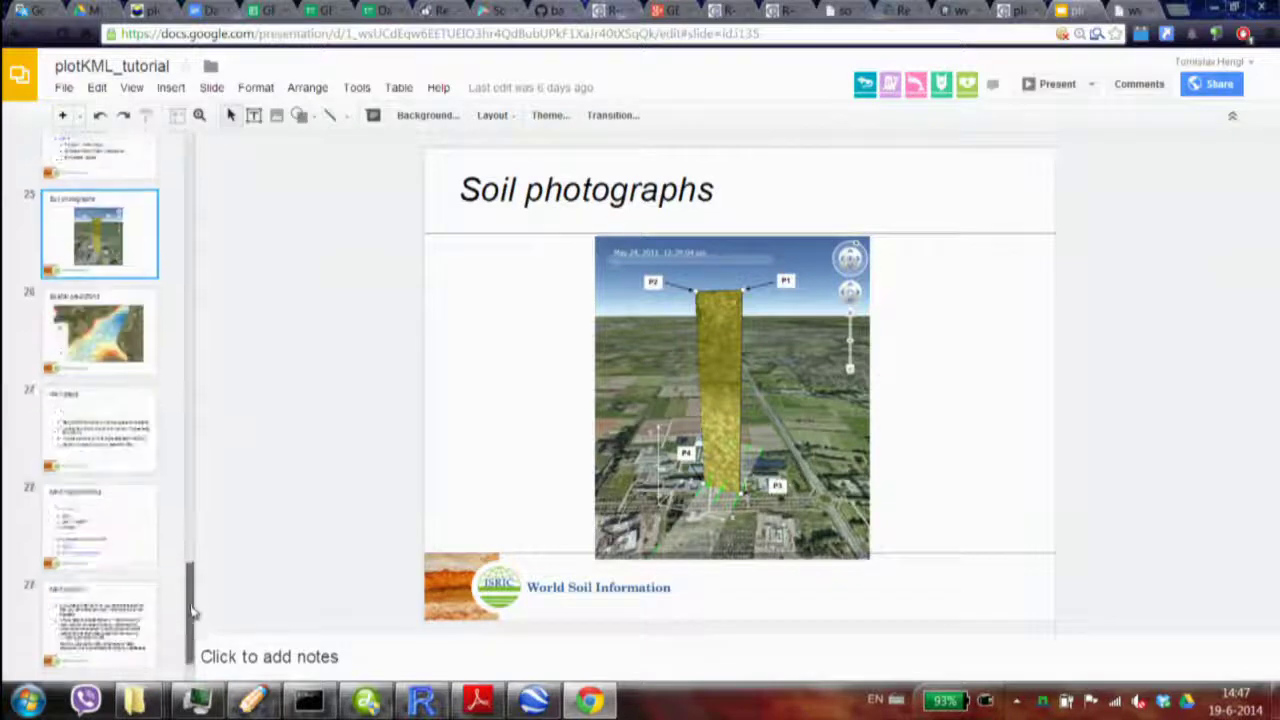
left_click(122, 308)
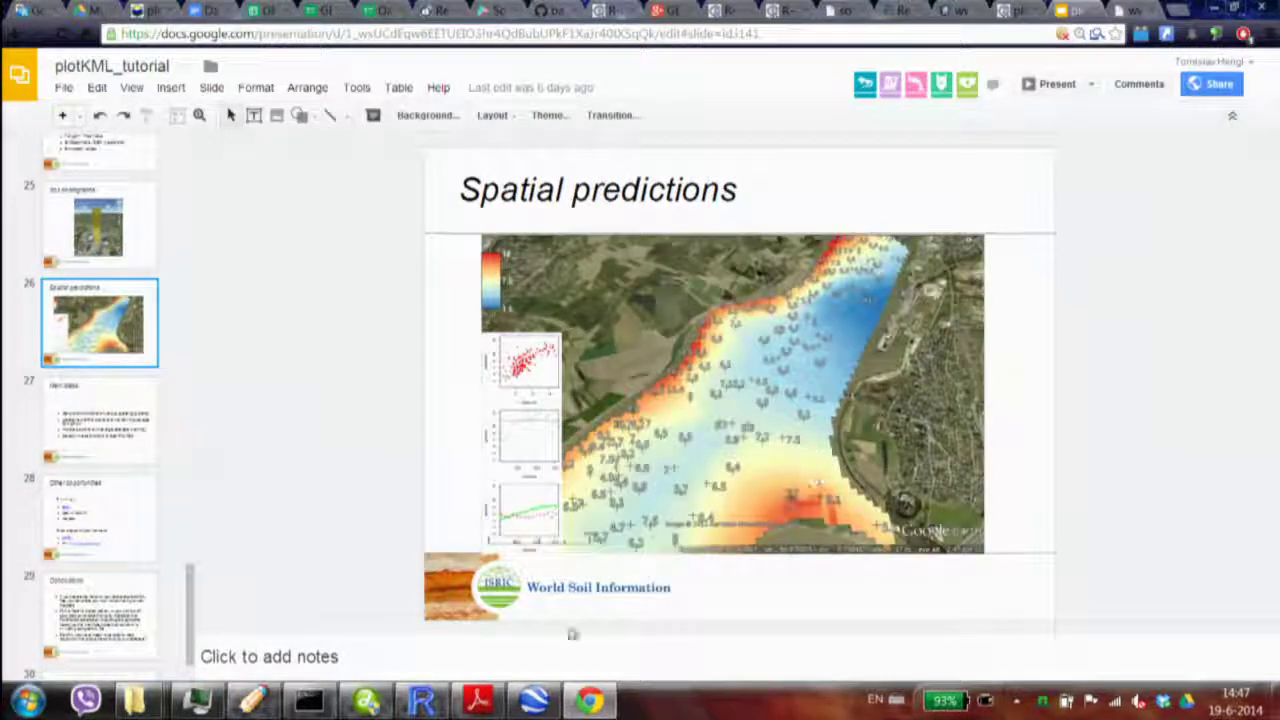
left_click(1052, 86)
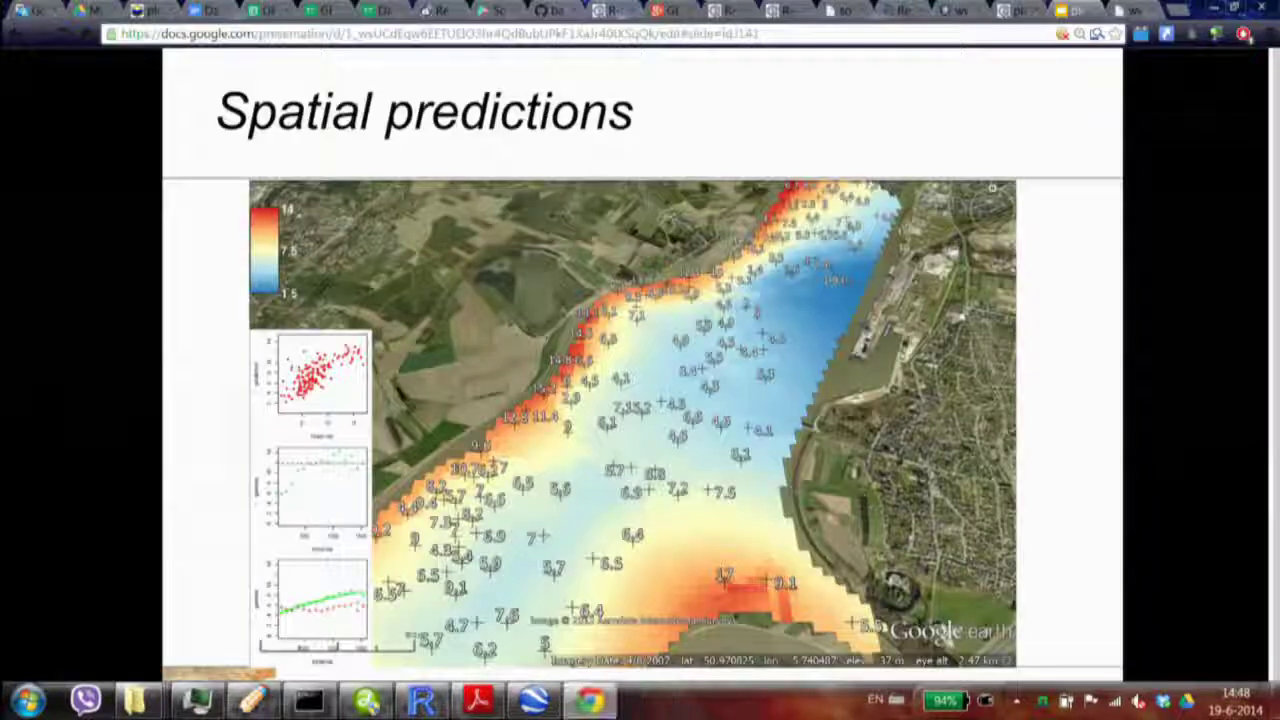
Step: Exit the presentation and open the plotKML-method documentation through the SpatialPredictions class page on the plotKML site
key("Escape")
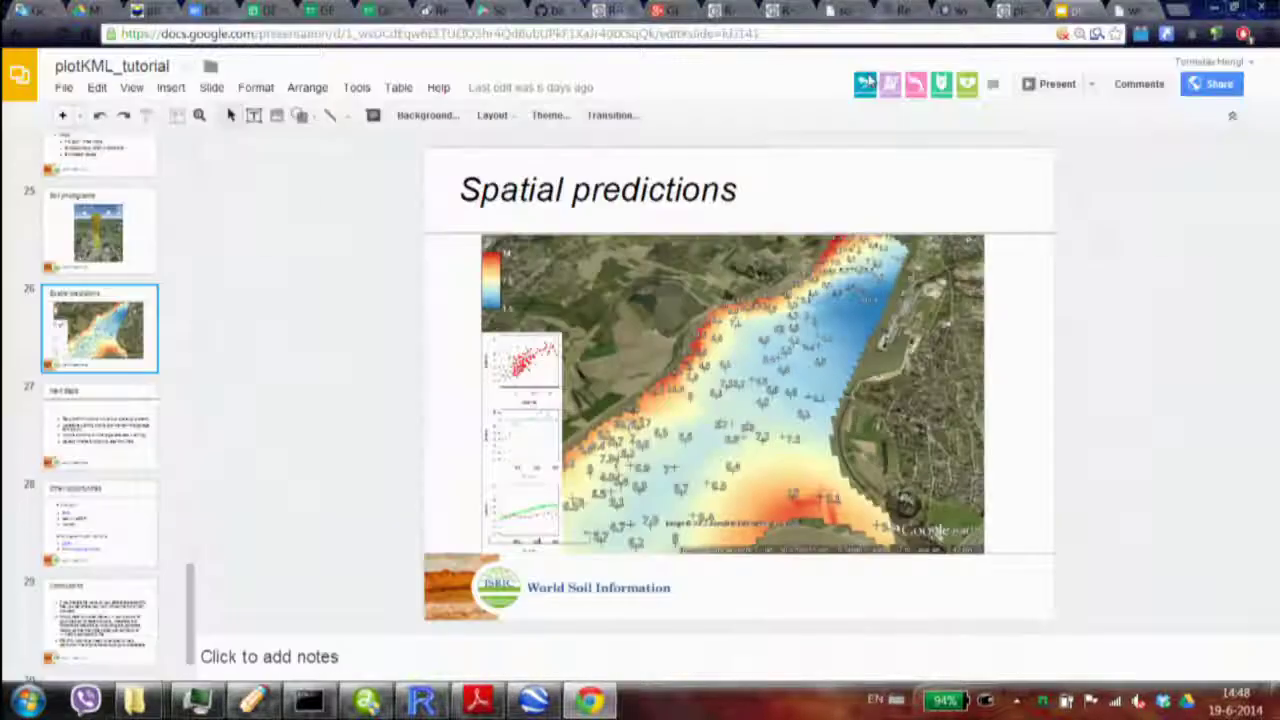
left_click(1003, 12)
left_click_drag(1268, 435, 1268, 563)
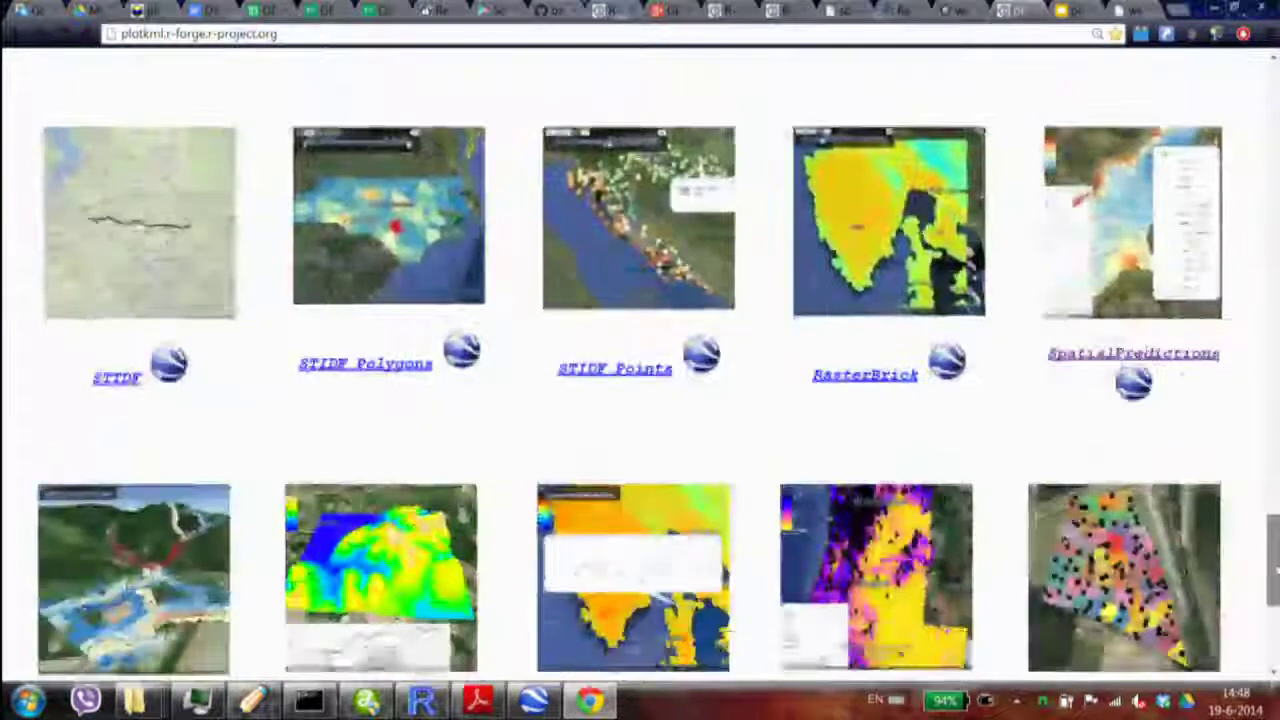
left_click(1190, 355)
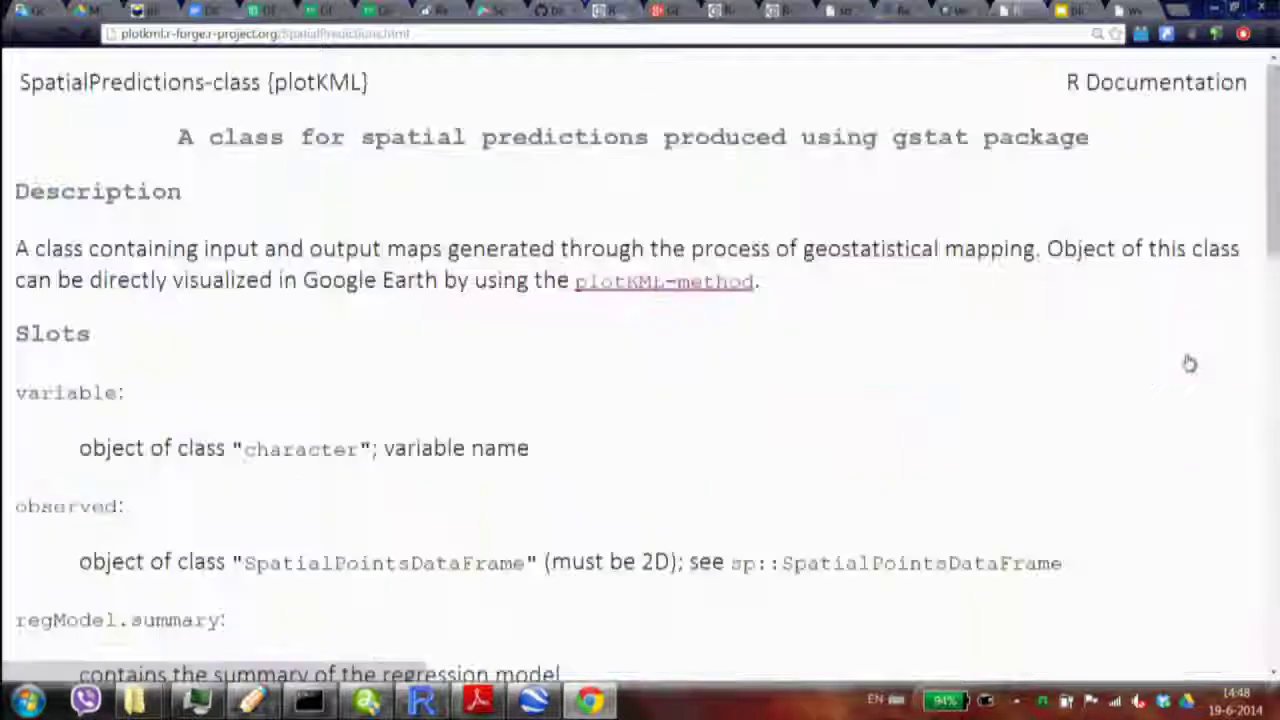
left_click_drag(1274, 262, 1274, 670)
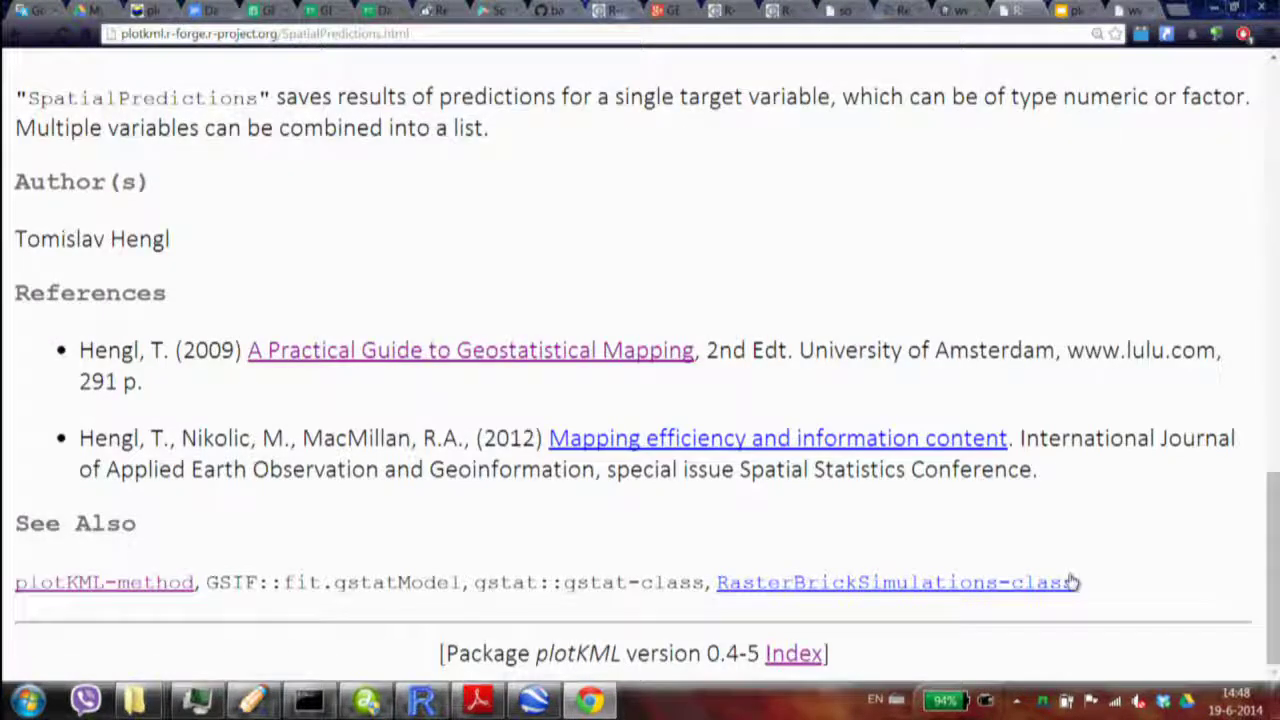
left_click(165, 590)
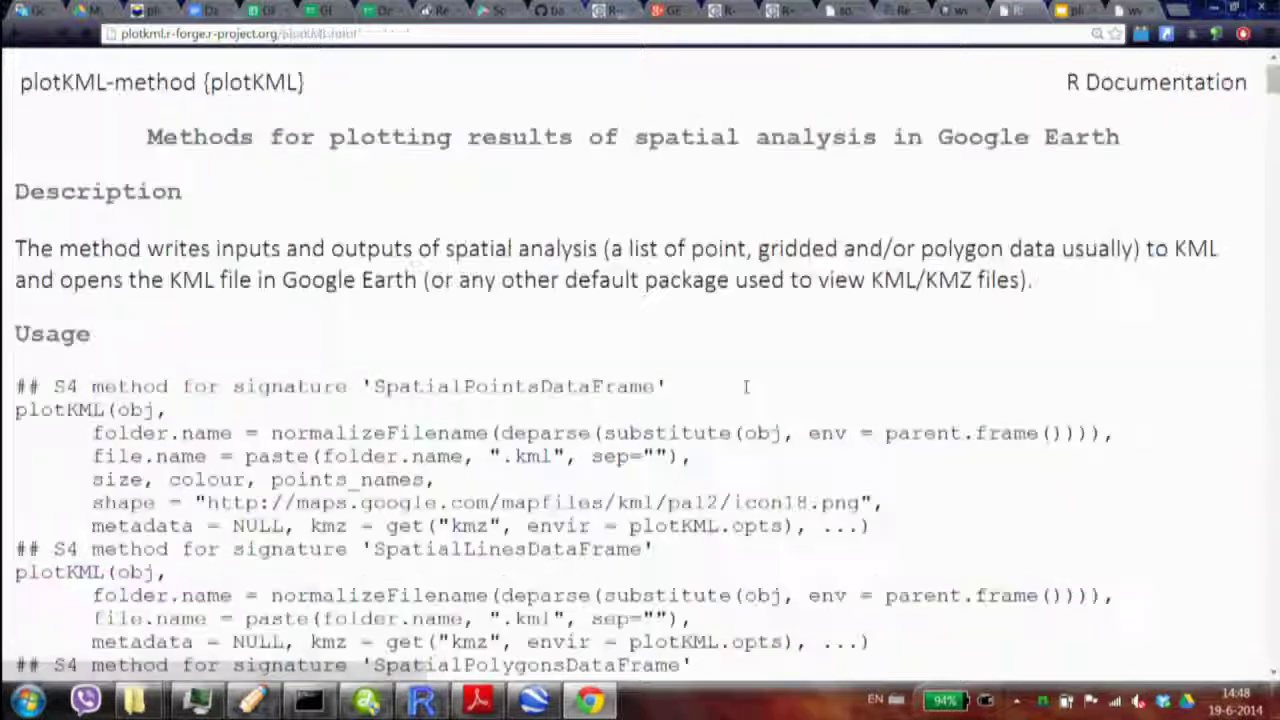
Step: Find the GSIF usage on the plotKML-method page and copy the Spatial Predictions example code, from library(sp) through the grid2poly plotKML call
key("ctrl+f")
type("GSIF")
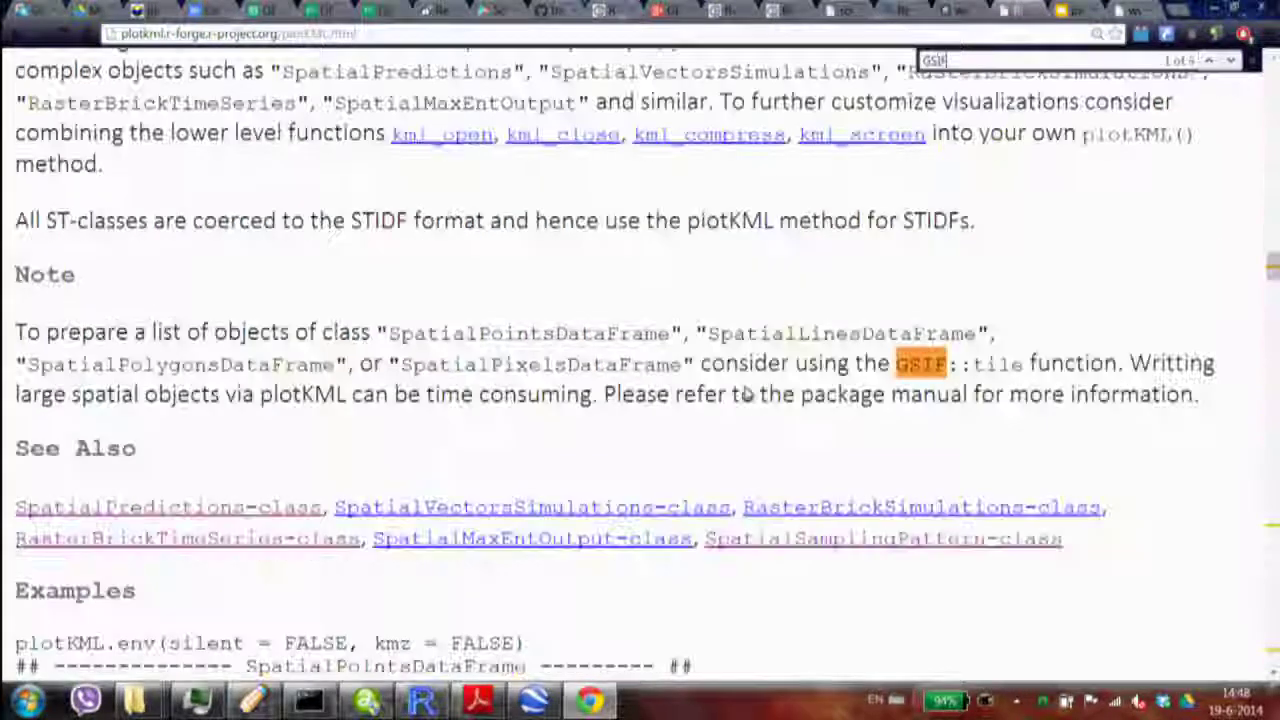
key("Return")
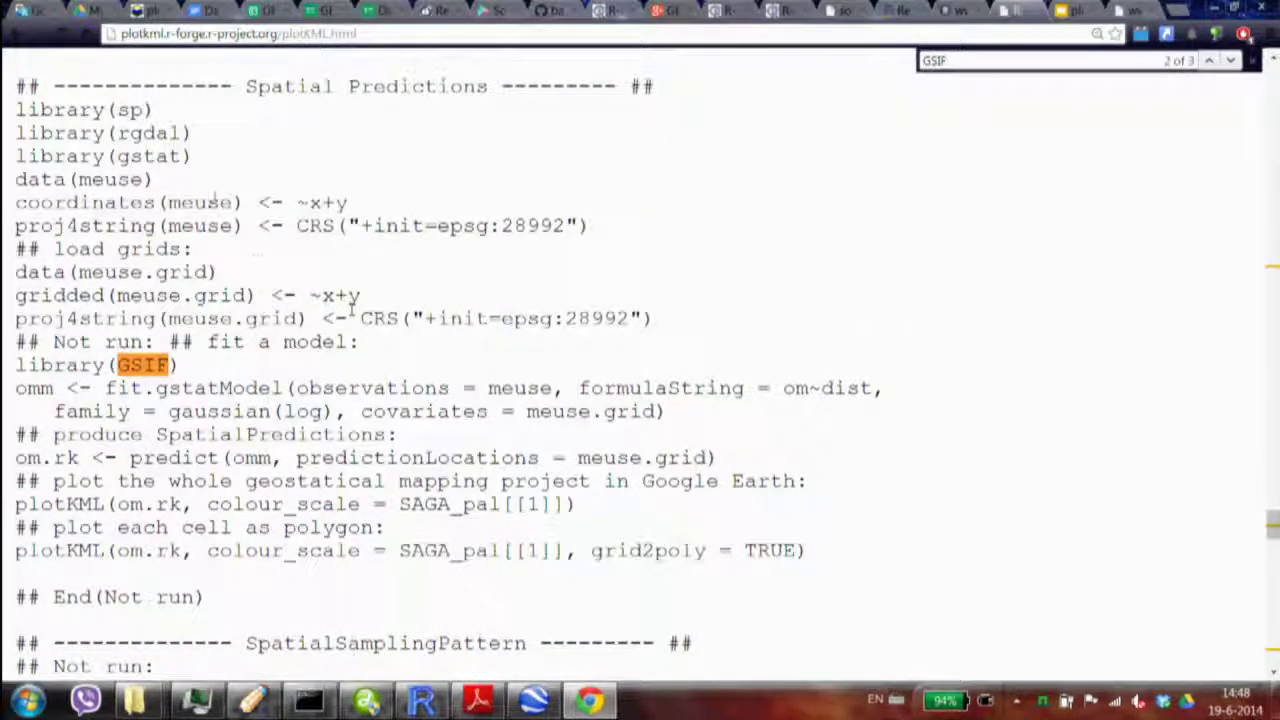
left_click_drag(18, 110, 828, 548)
key("ctrl+c")
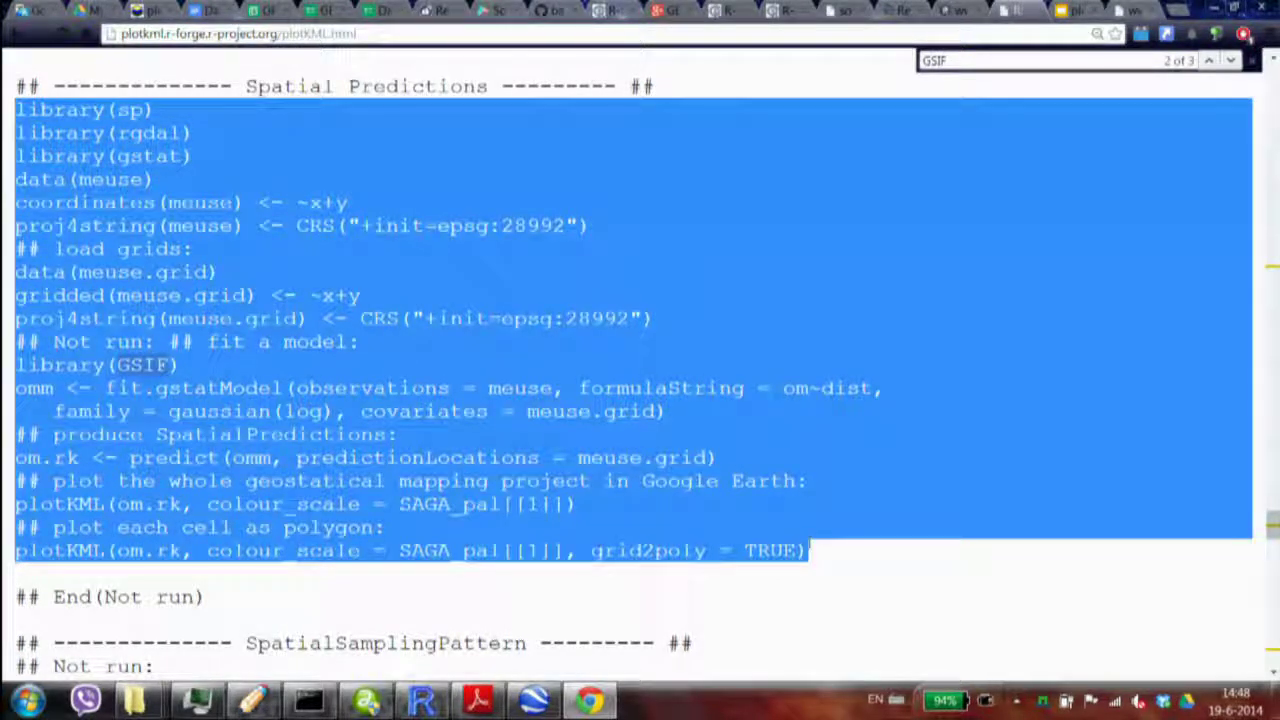
Step: Switch to Tinn-R and paste the Spatial Predictions example below the existing eberg code, leaving blank lines between them
left_click(252, 700)
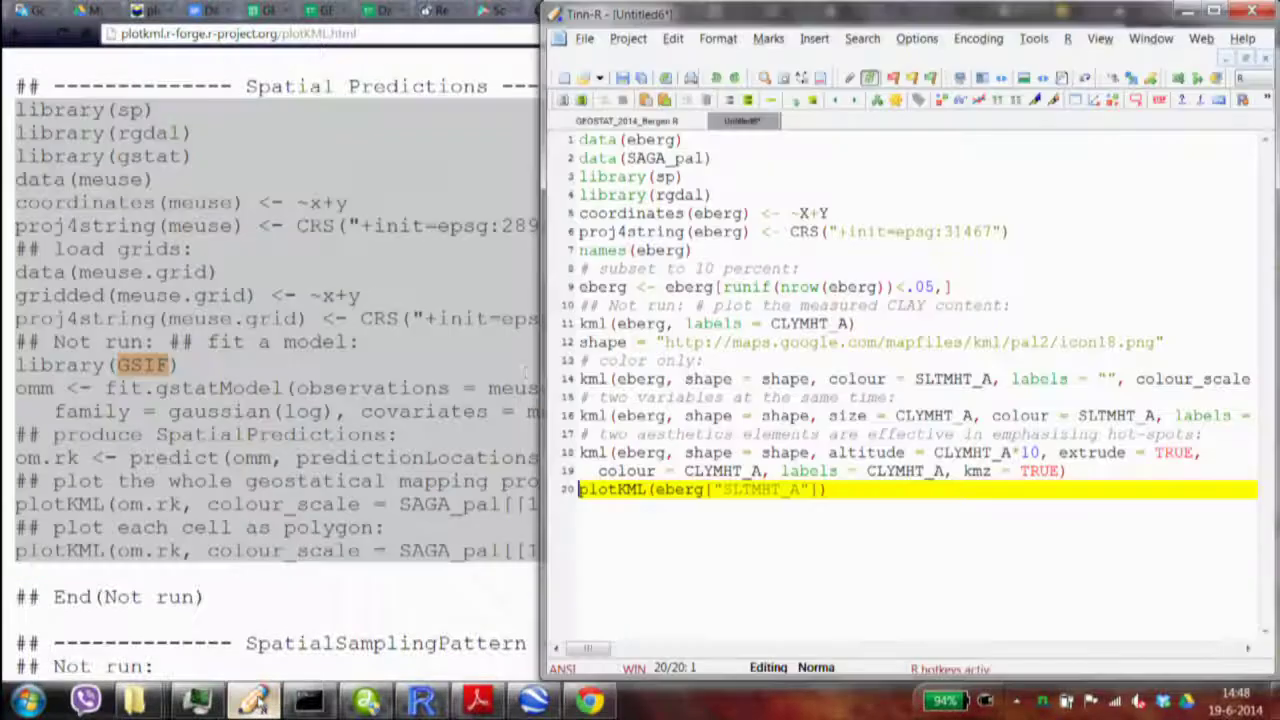
left_click(851, 519)
key("Return")
key("Return")
key("Return")
key("Up")
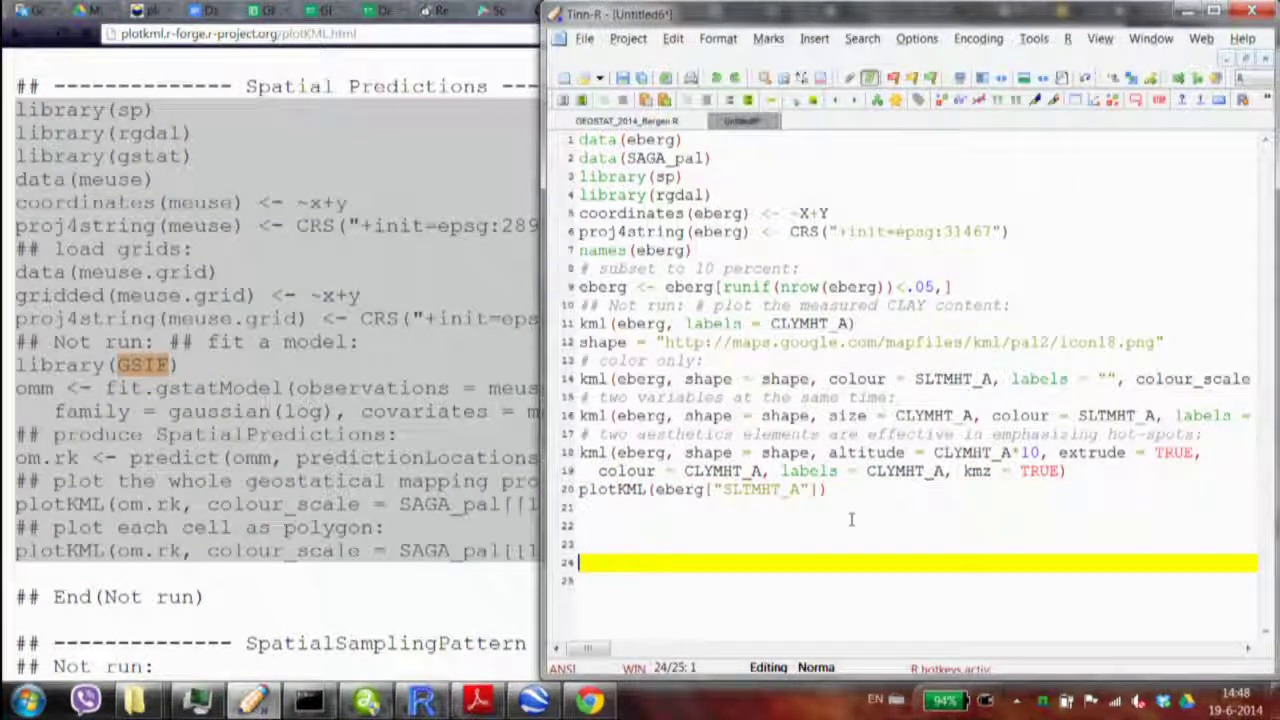
key("Down")
key("ctrl+v")
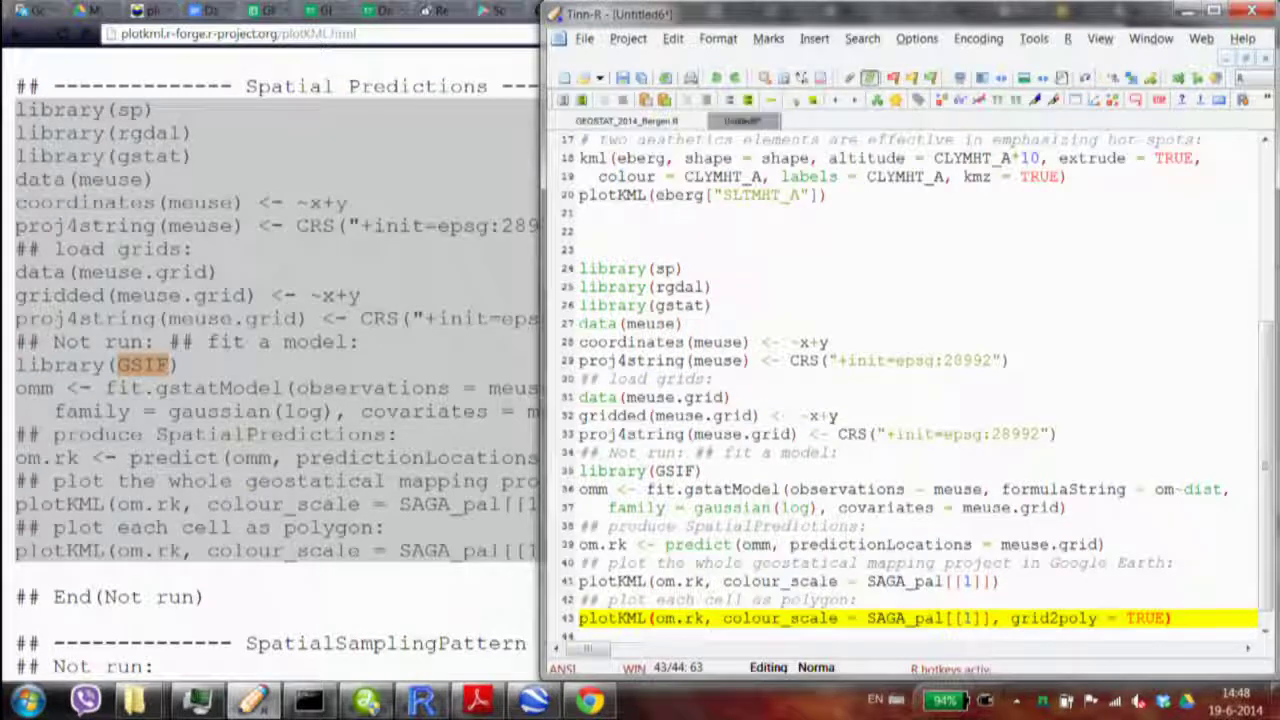
Step: Run the pasted lines from library(sp) through library(GSIF) in R to load the packages and the meuse data
left_click(578, 268)
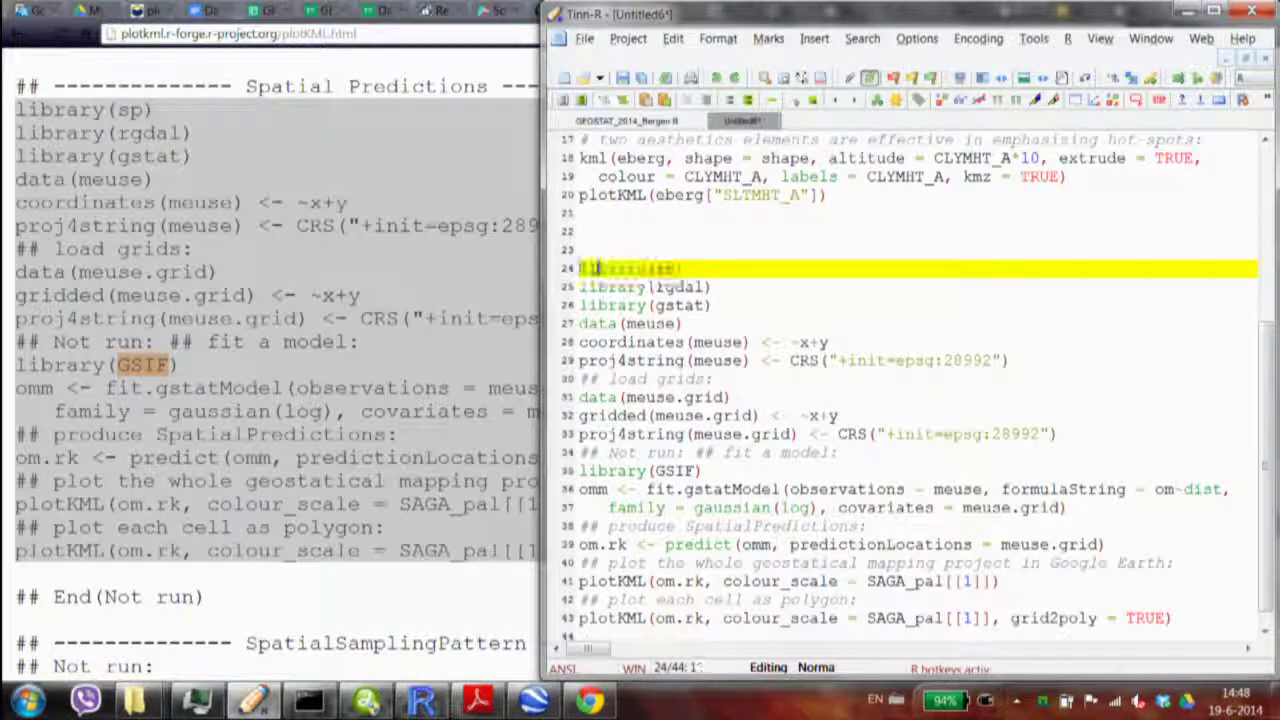
left_click_drag(578, 268, 706, 470)
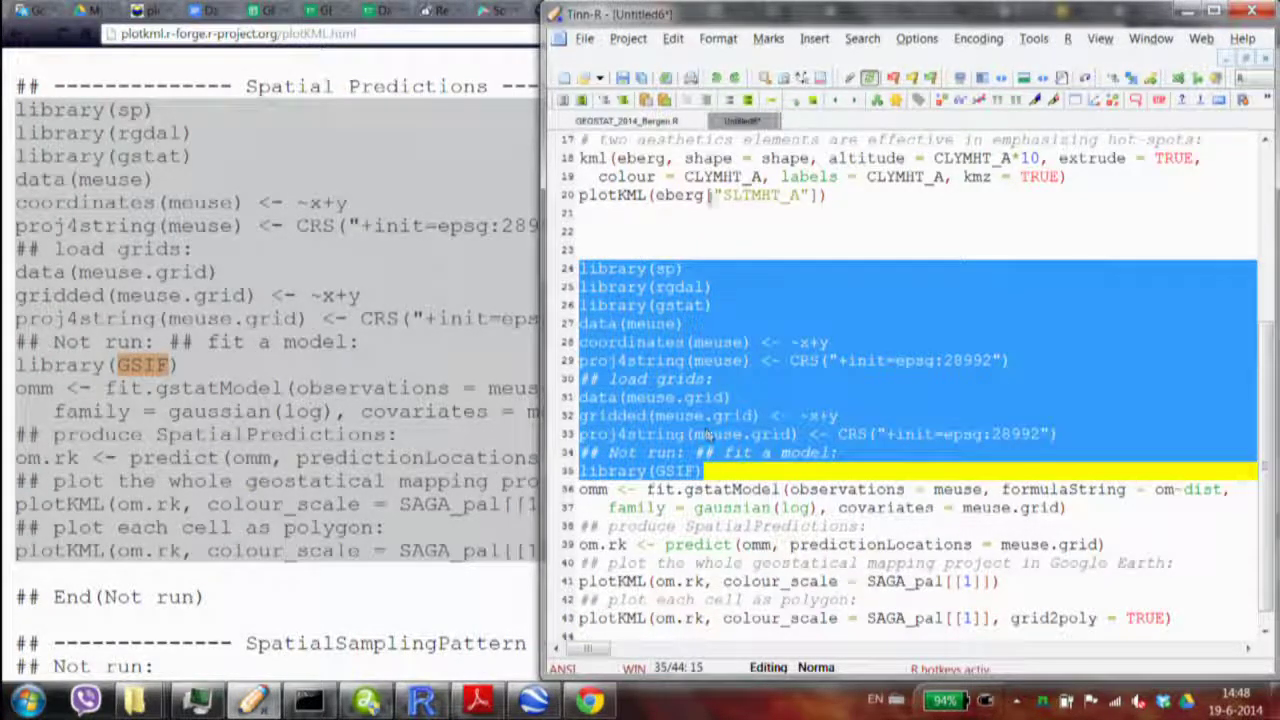
left_click(620, 105)
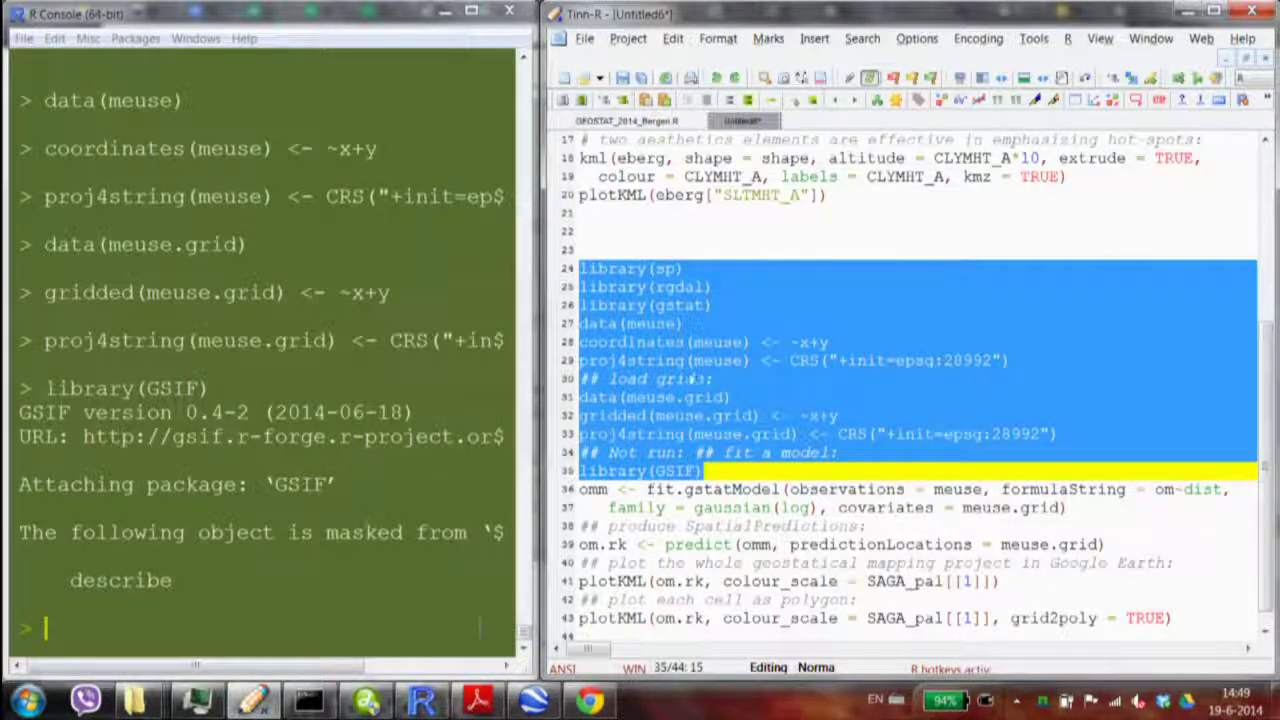
Step: Run the fit.gstatModel, predict and first plotKML calls in R to display the om.rk predictions in Google Earth
left_click(714, 489)
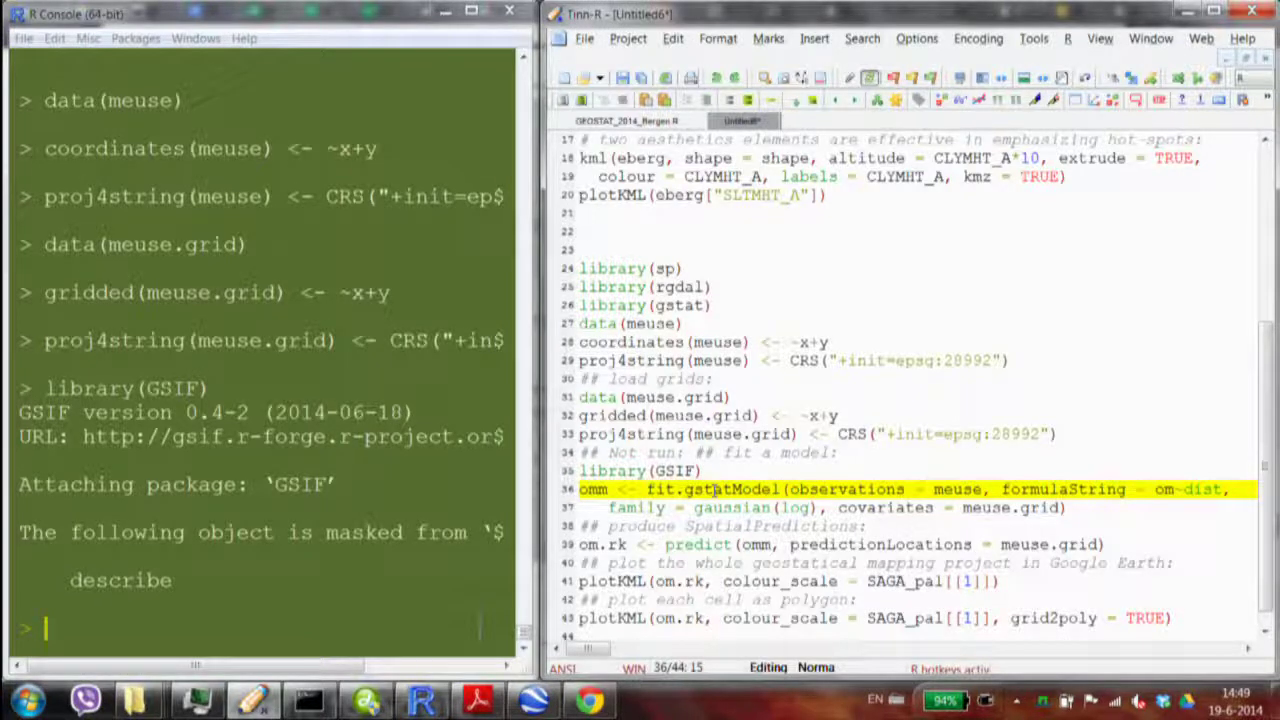
key("ctrl+Return")
key("ctrl+Return")
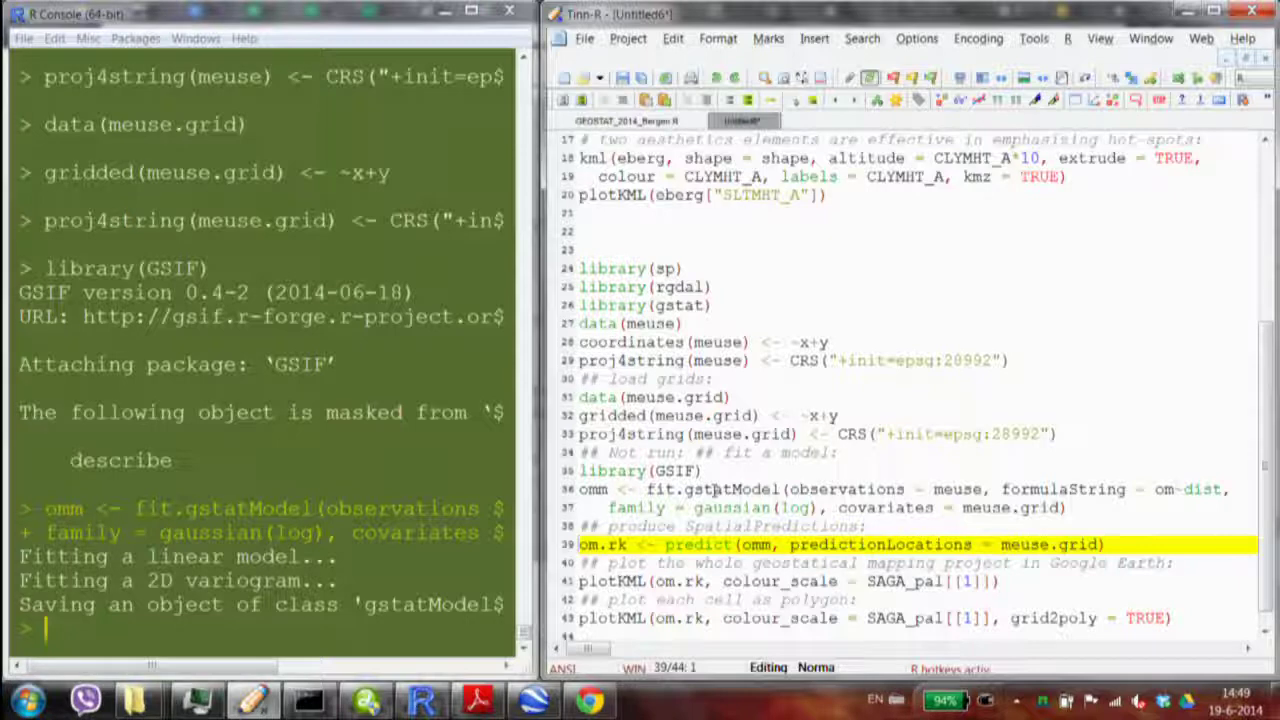
key("ctrl+Return")
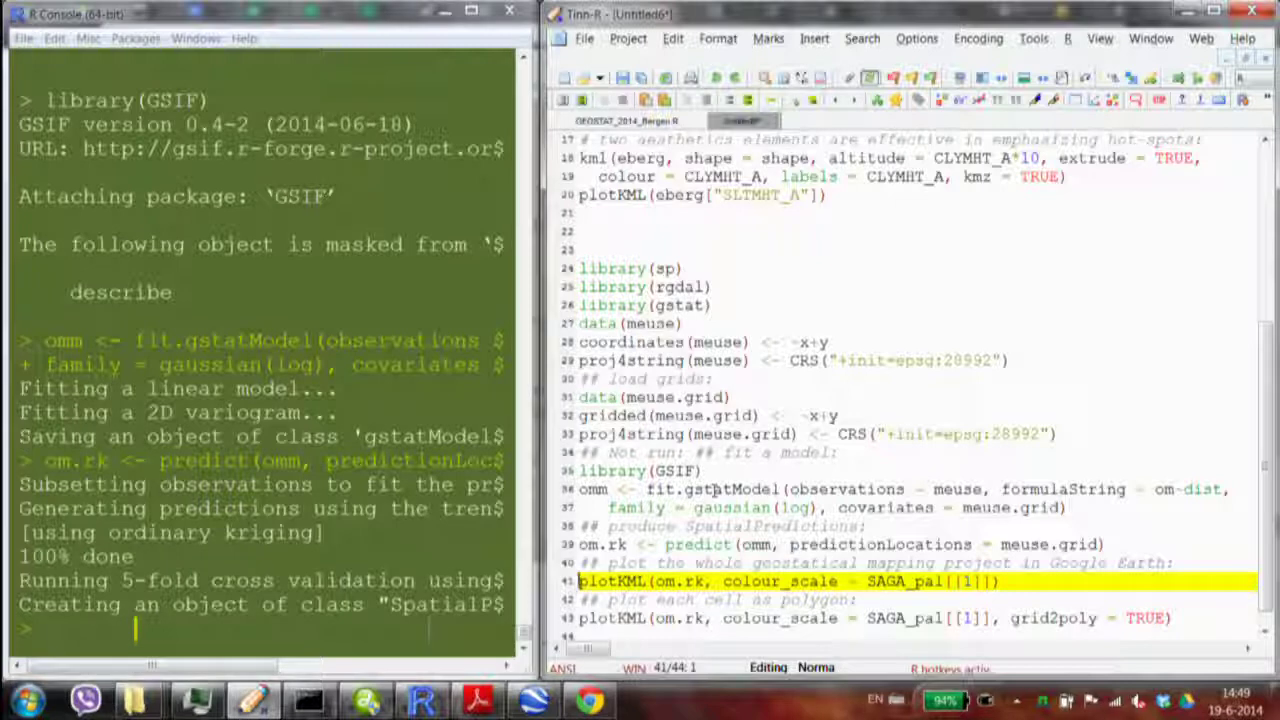
key("ctrl+Return")
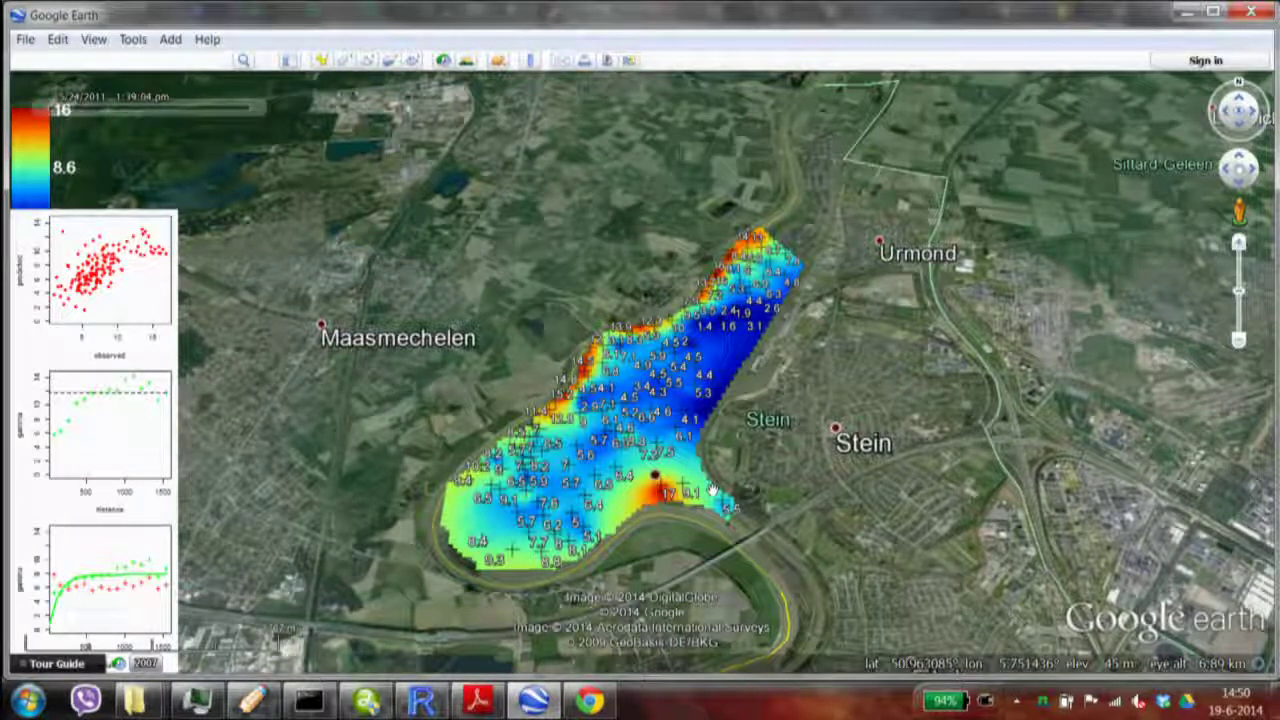
scroll(712, 488, "up", 5)
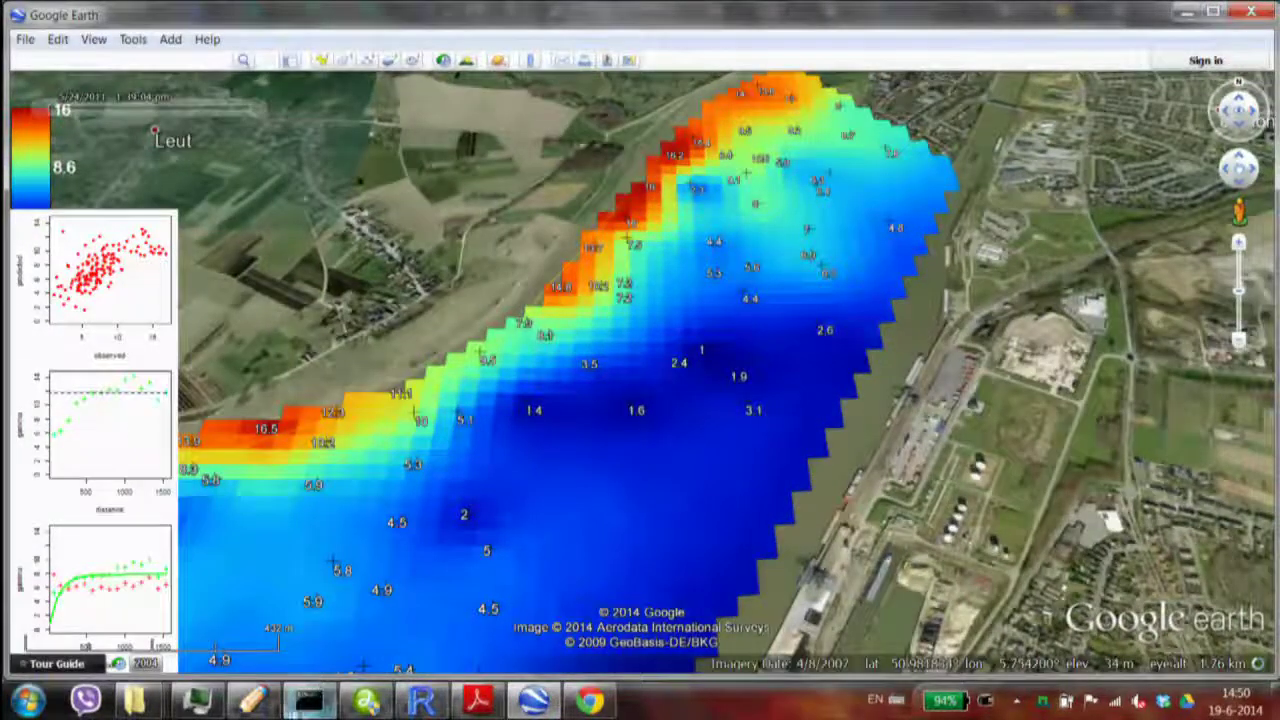
Step: Return to the Tinn-R script and add the argument method="randomForest" to the fit.gstatModel call
left_click(253, 700)
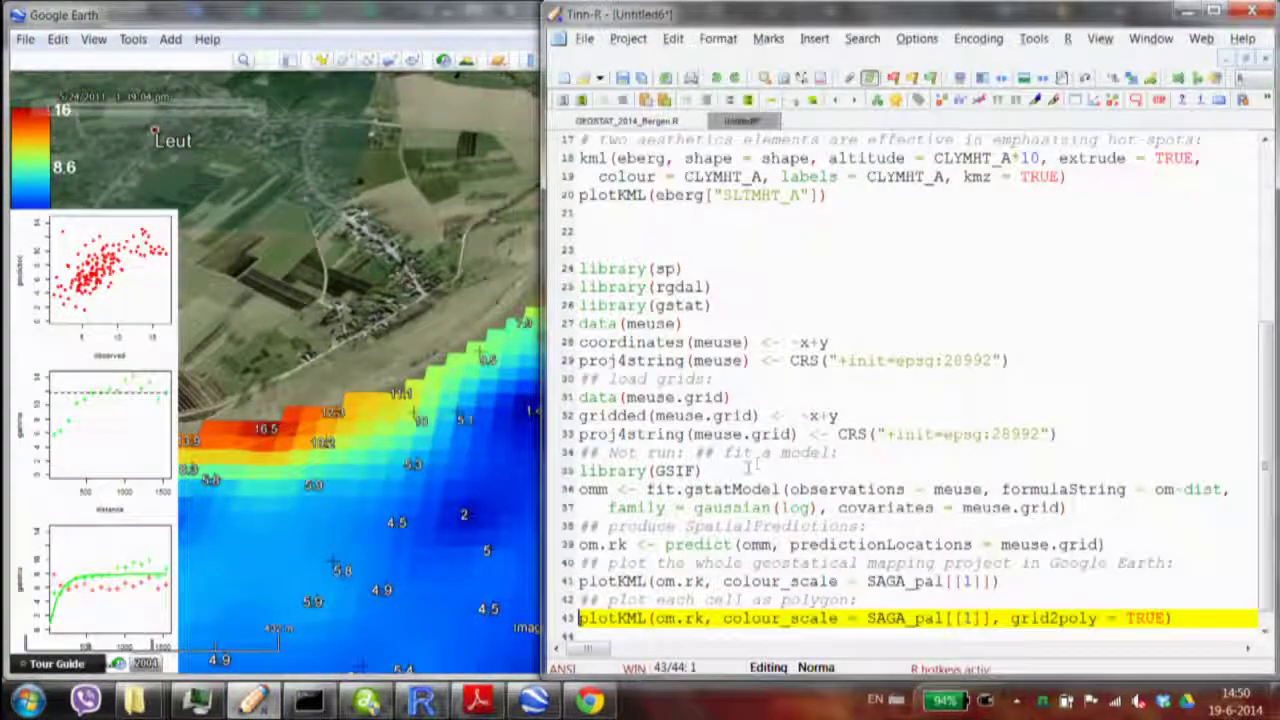
left_click(732, 489)
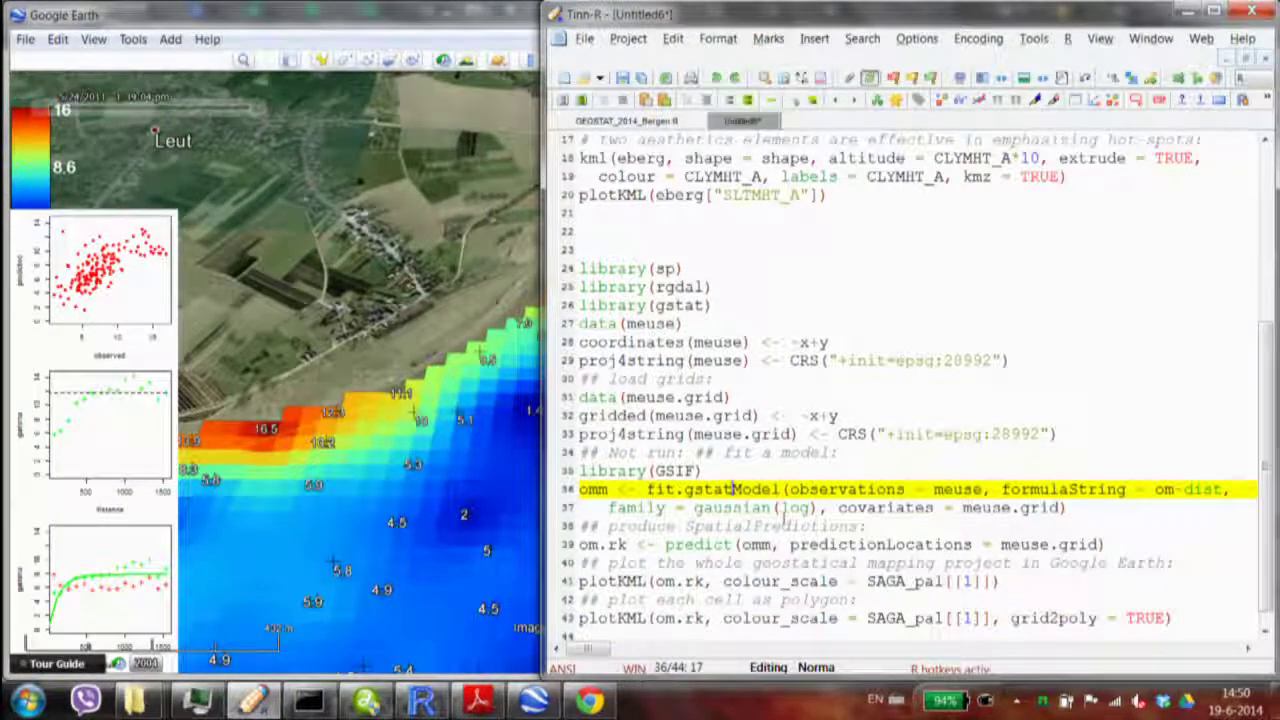
left_click(1062, 509)
type(", method")
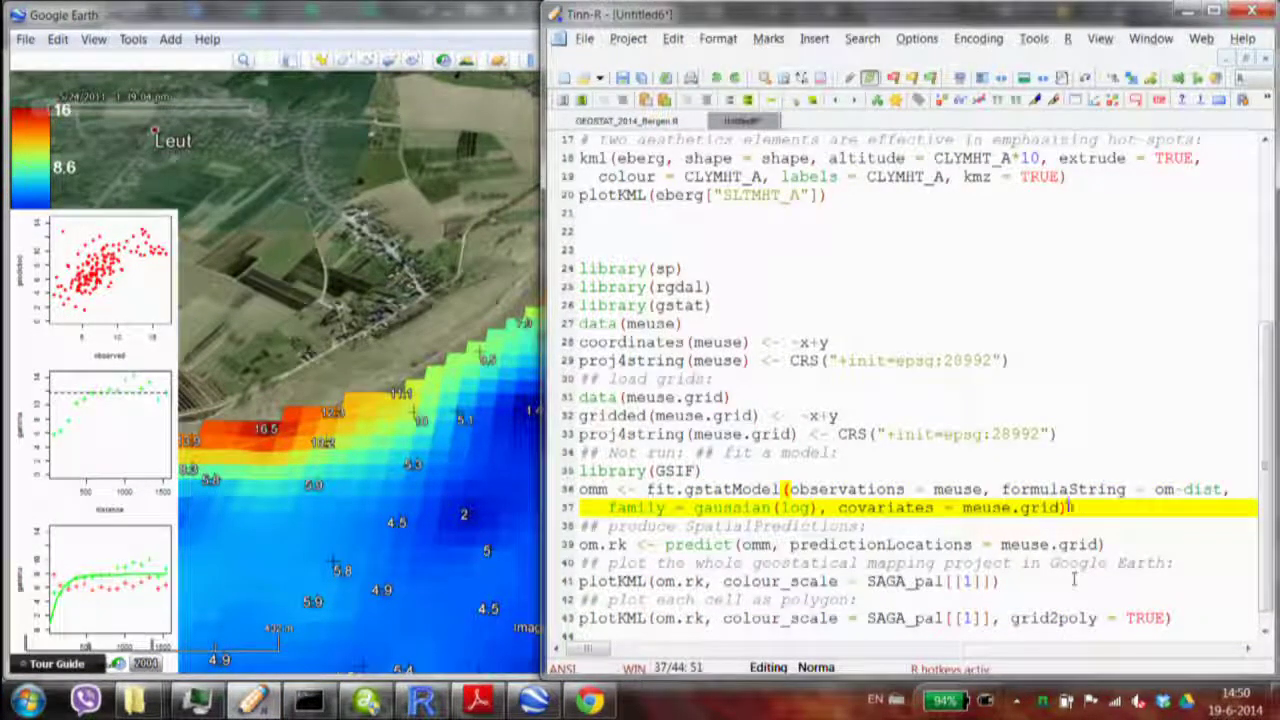
type("=\"r")
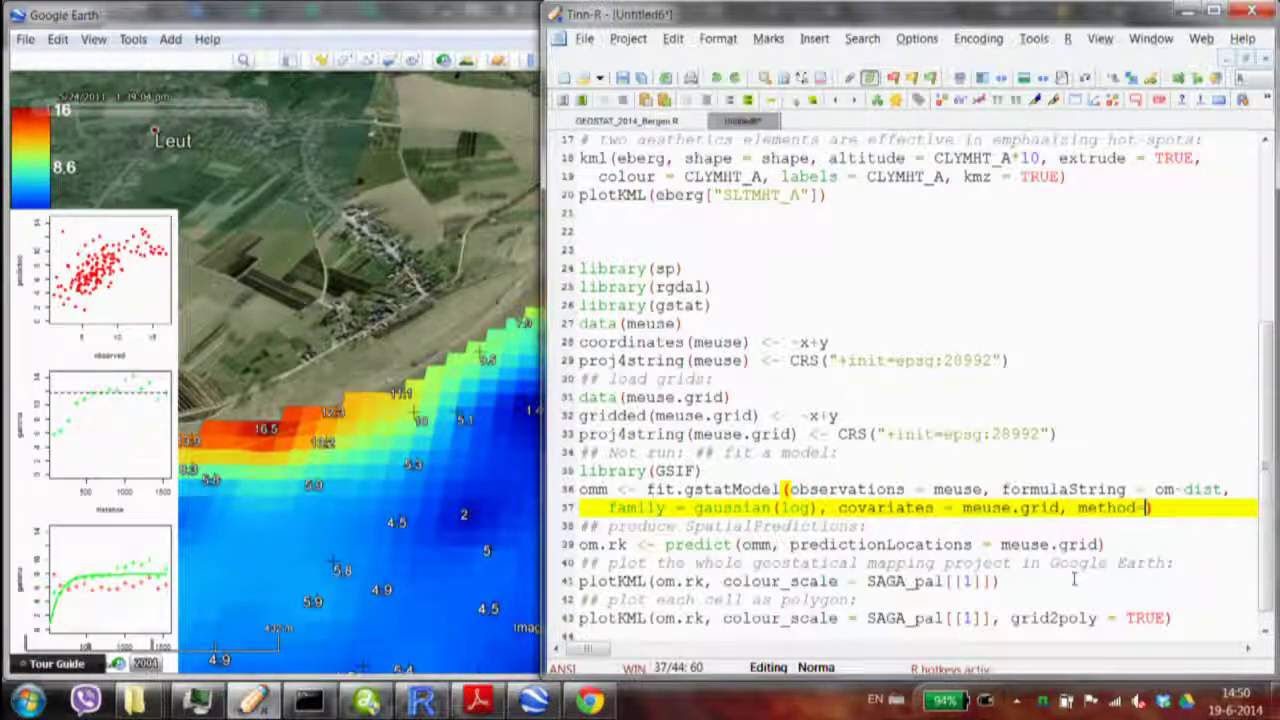
type("andom\"")
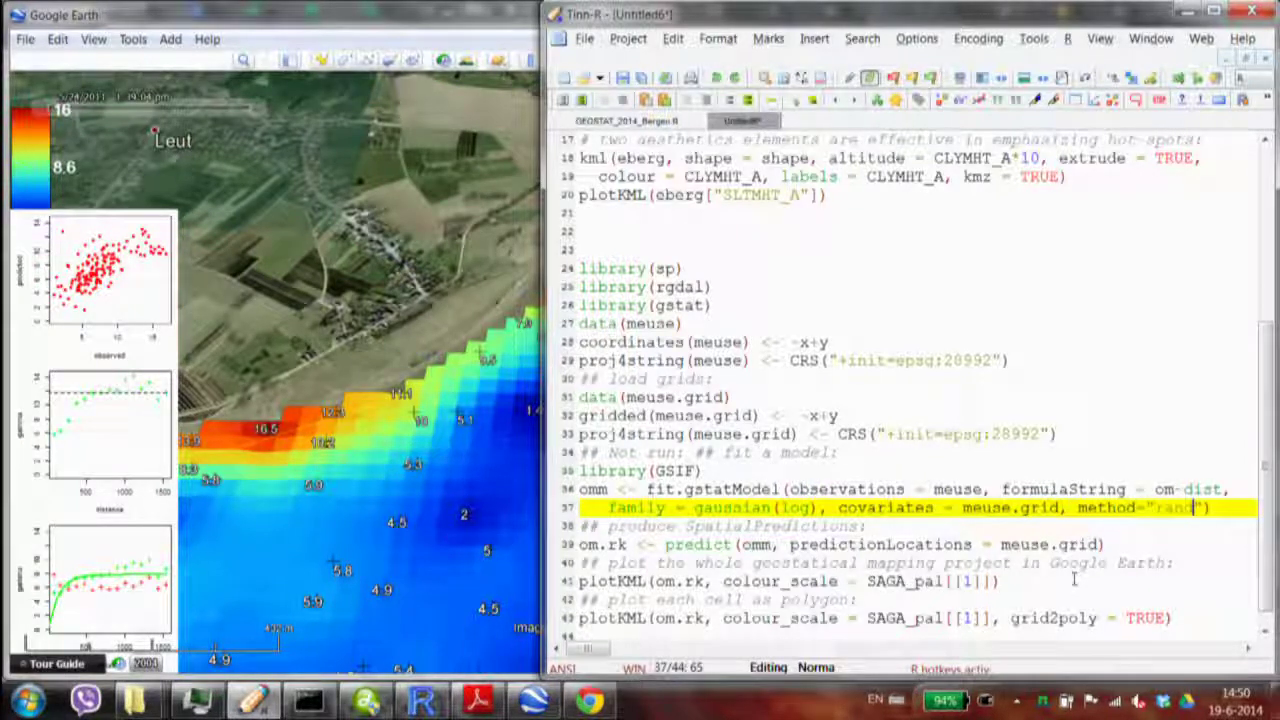
type("Forest")
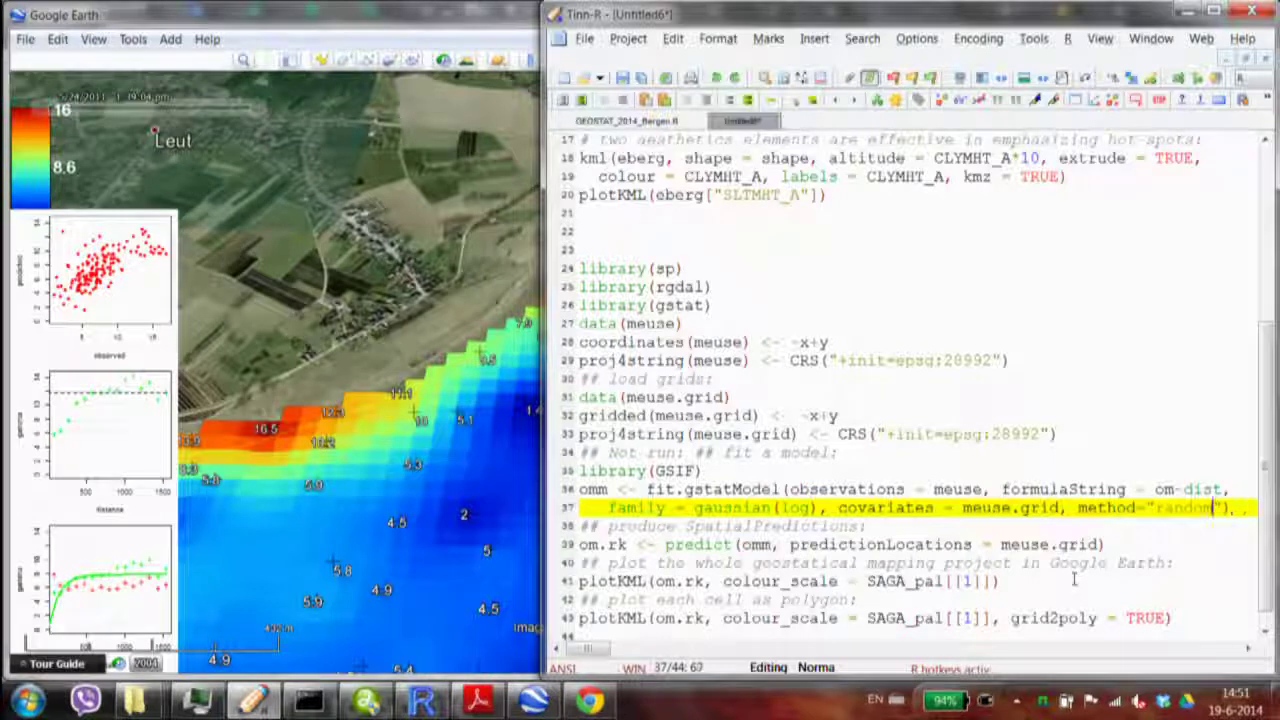
key("End")
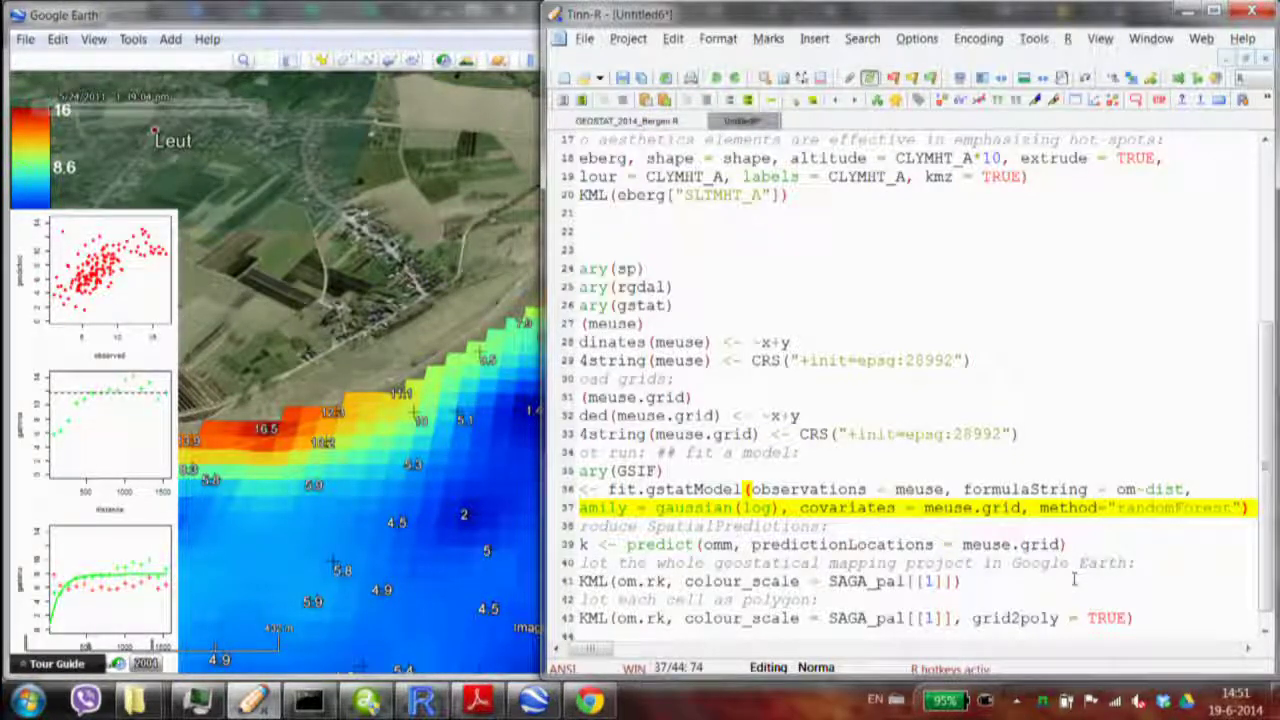
Step: Rerun the modified fit.gstatModel, predict and plotKML calls, and reload om.rk.kml in Google Earth
key("Up")
key("ctrl+Return")
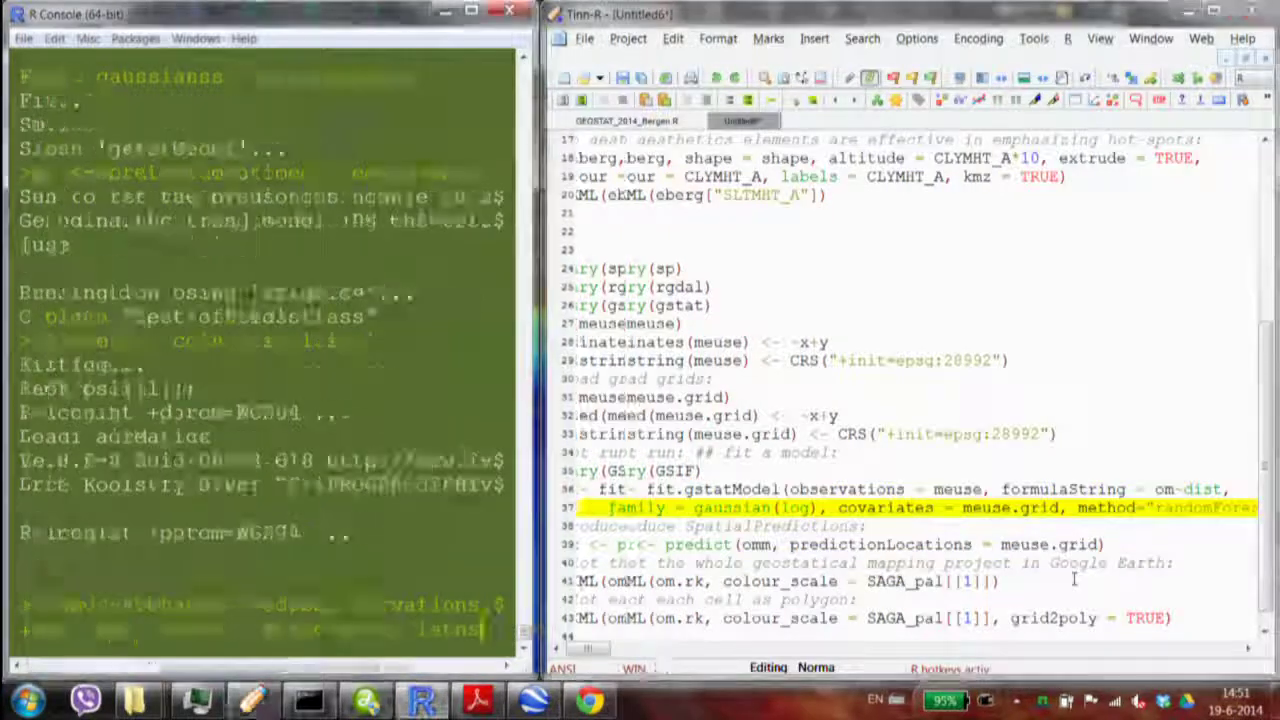
key("ctrl+Return")
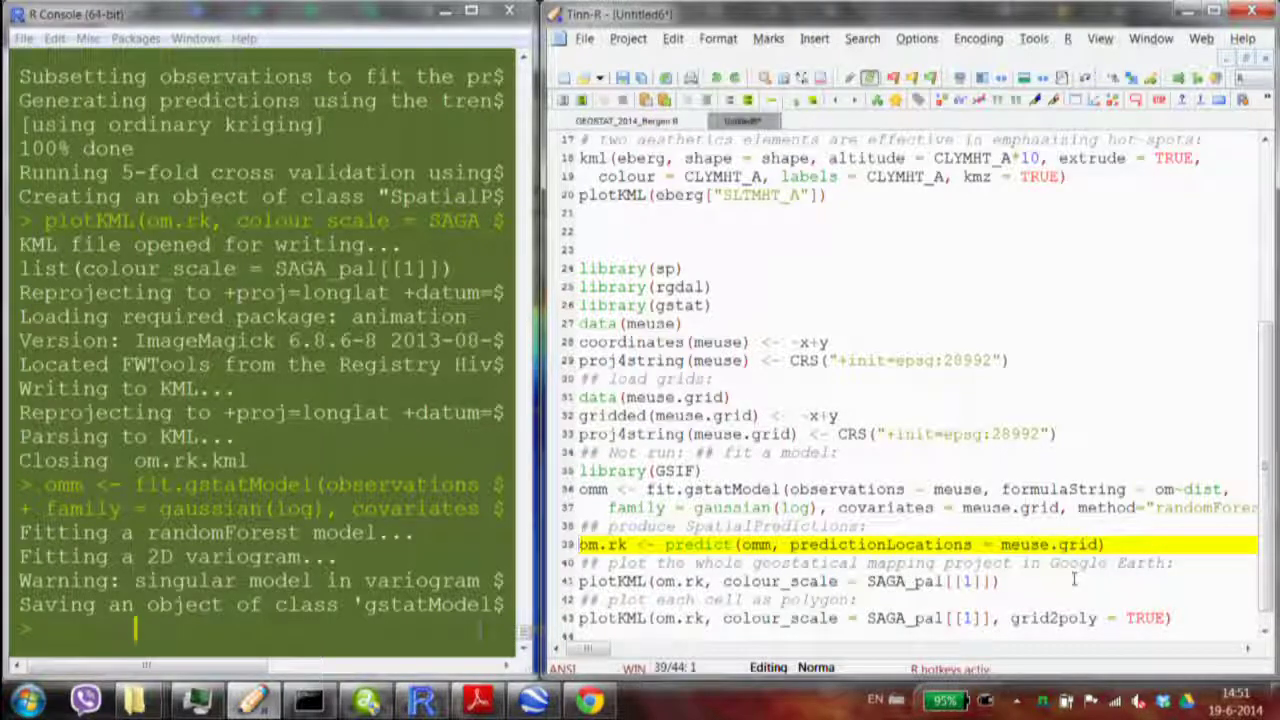
key("ctrl+Return")
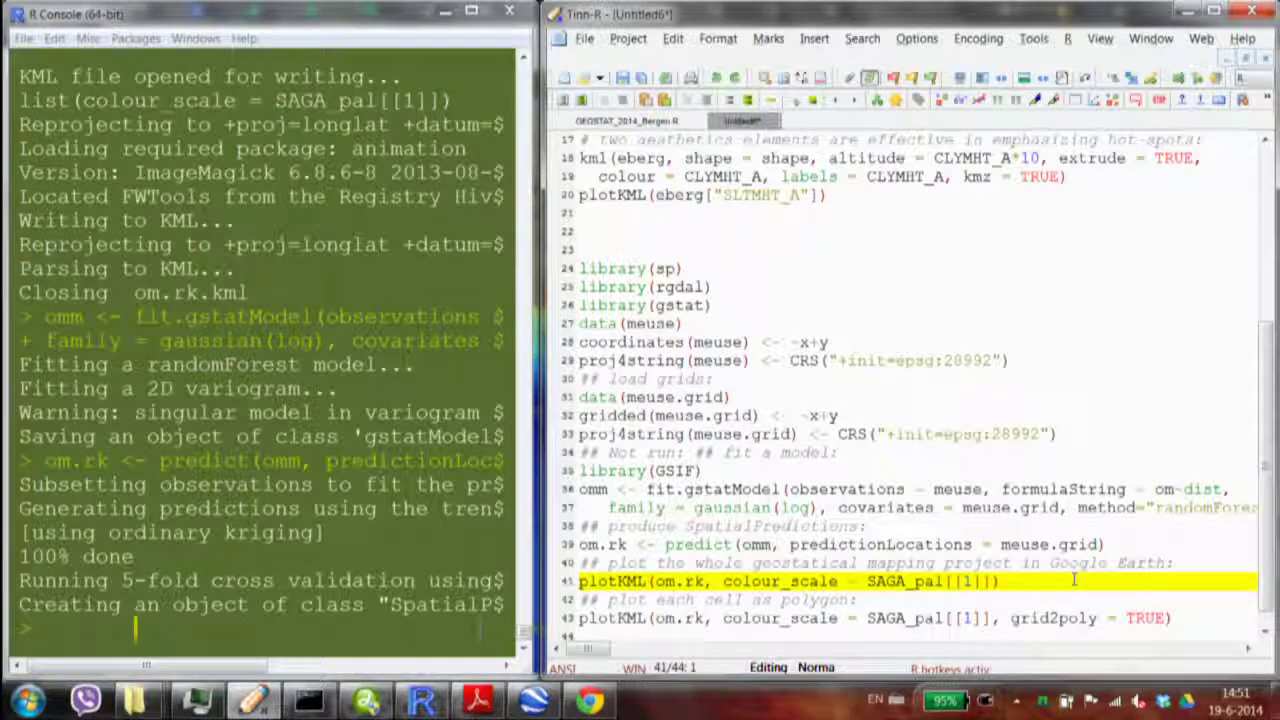
key("ctrl+Return")
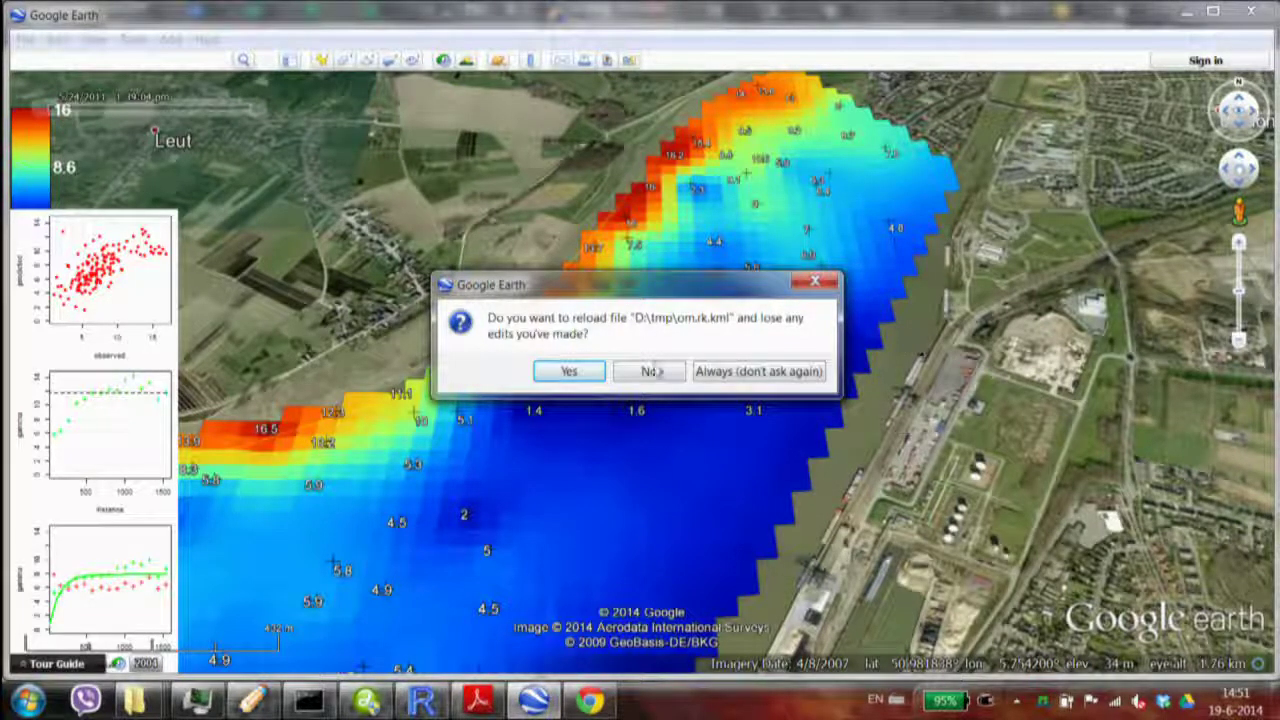
left_click(561, 370)
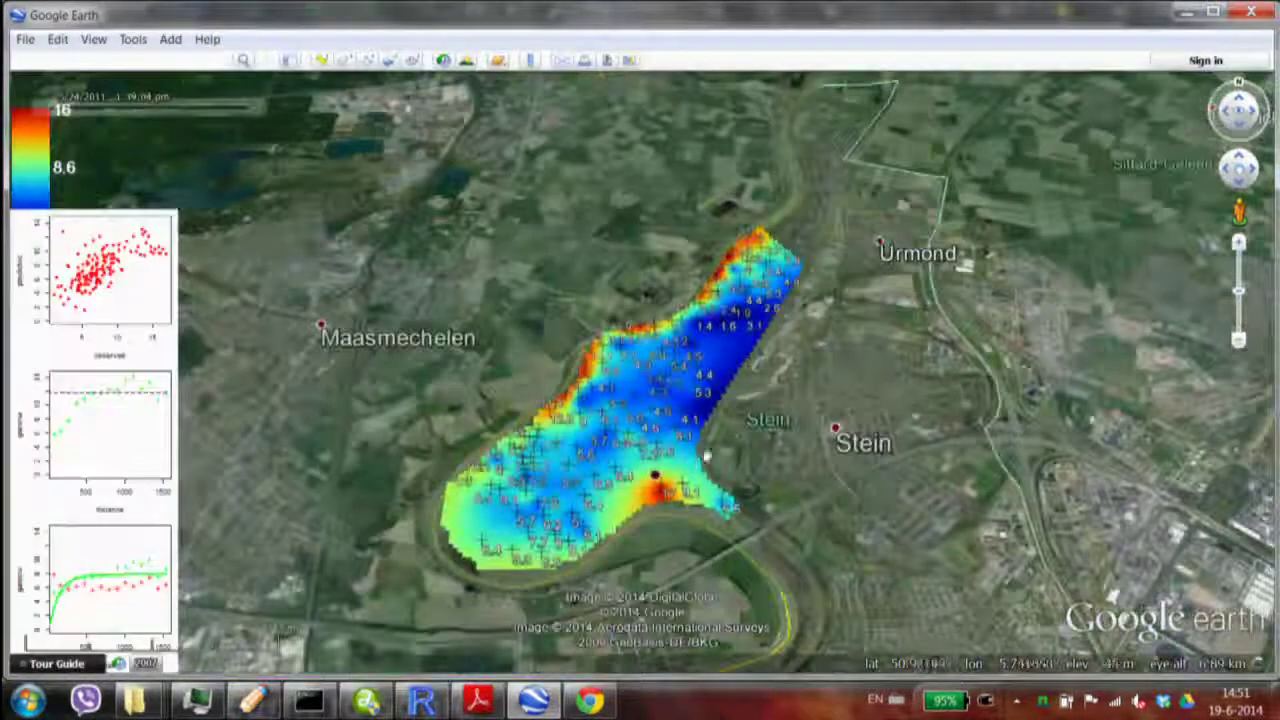
Step: Inspect the reloaded om.rk prediction map near Stein and show the Google Earth sidebar
scroll(633, 398, "up", 5)
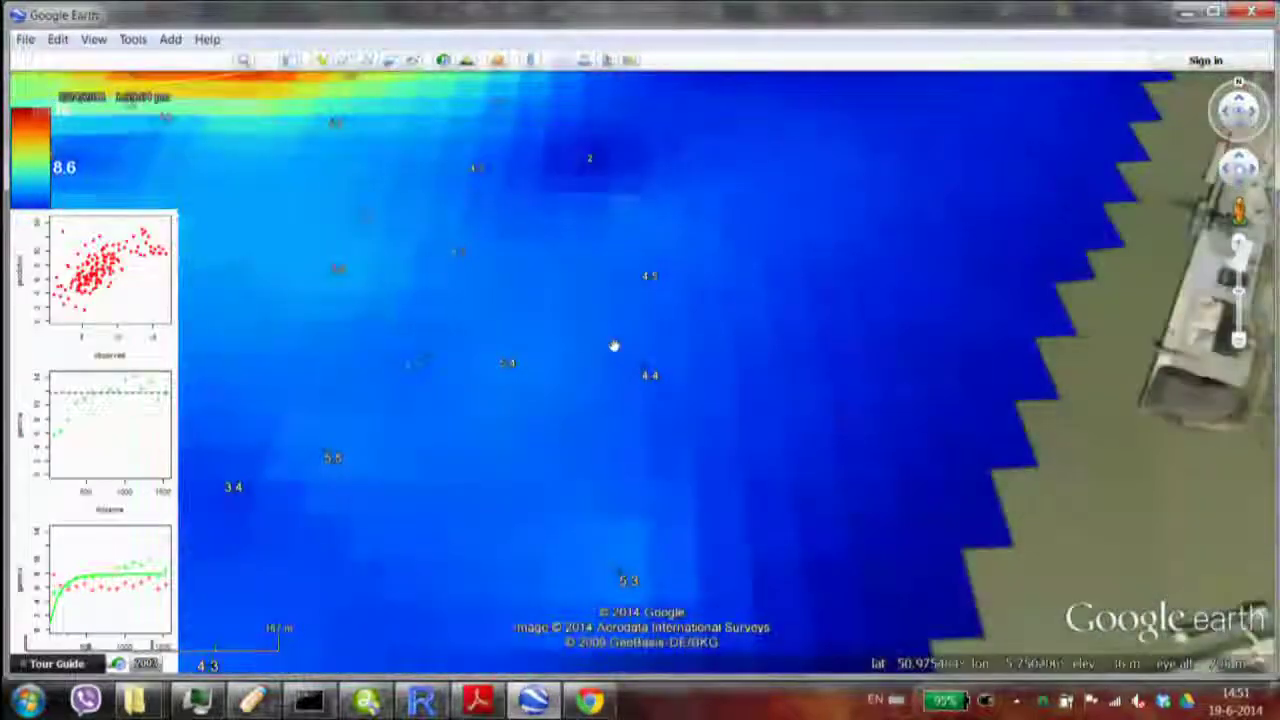
scroll(757, 366, "down", 2)
scroll(757, 357, "down", 2)
left_click_drag(603, 396, 719, 370)
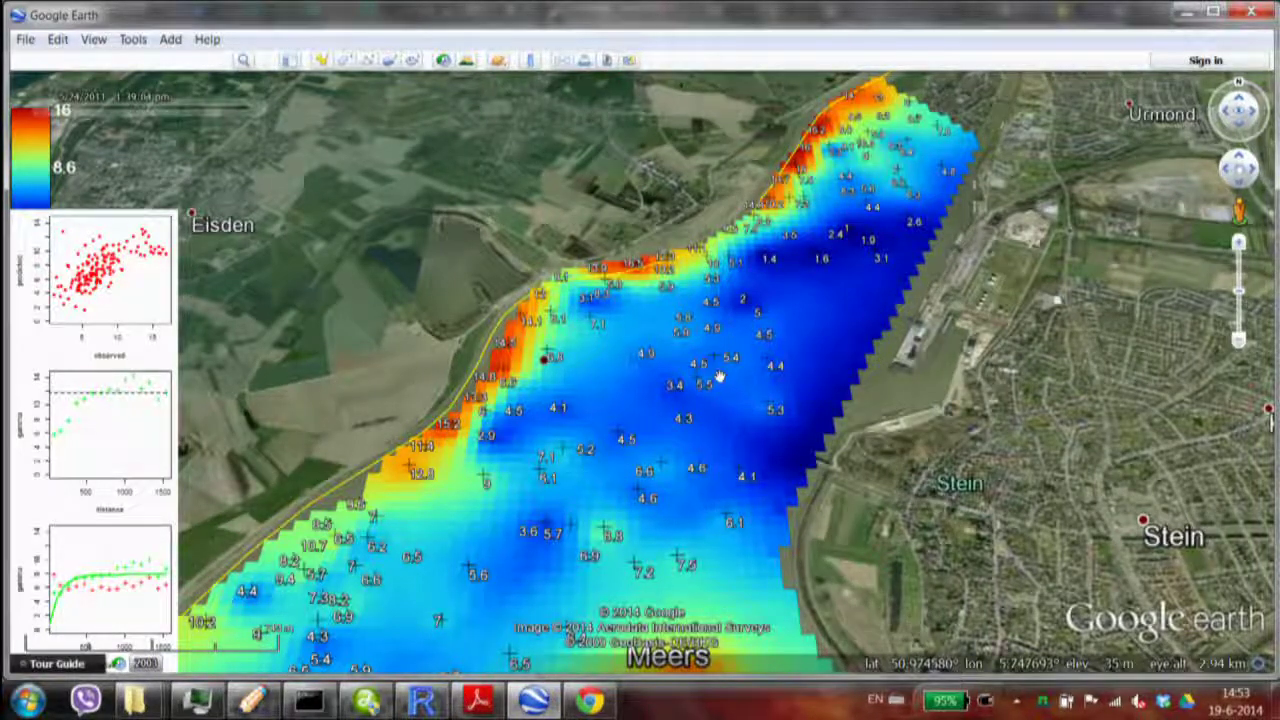
left_click(93, 39)
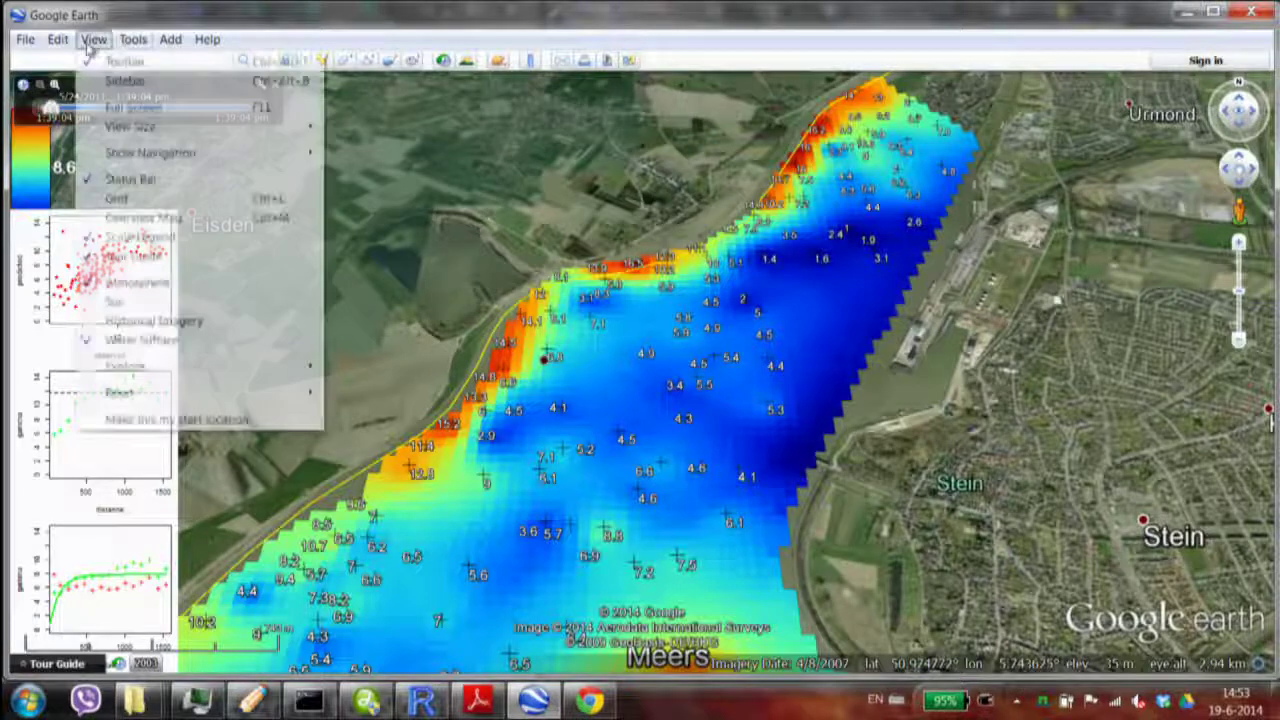
left_click(115, 77)
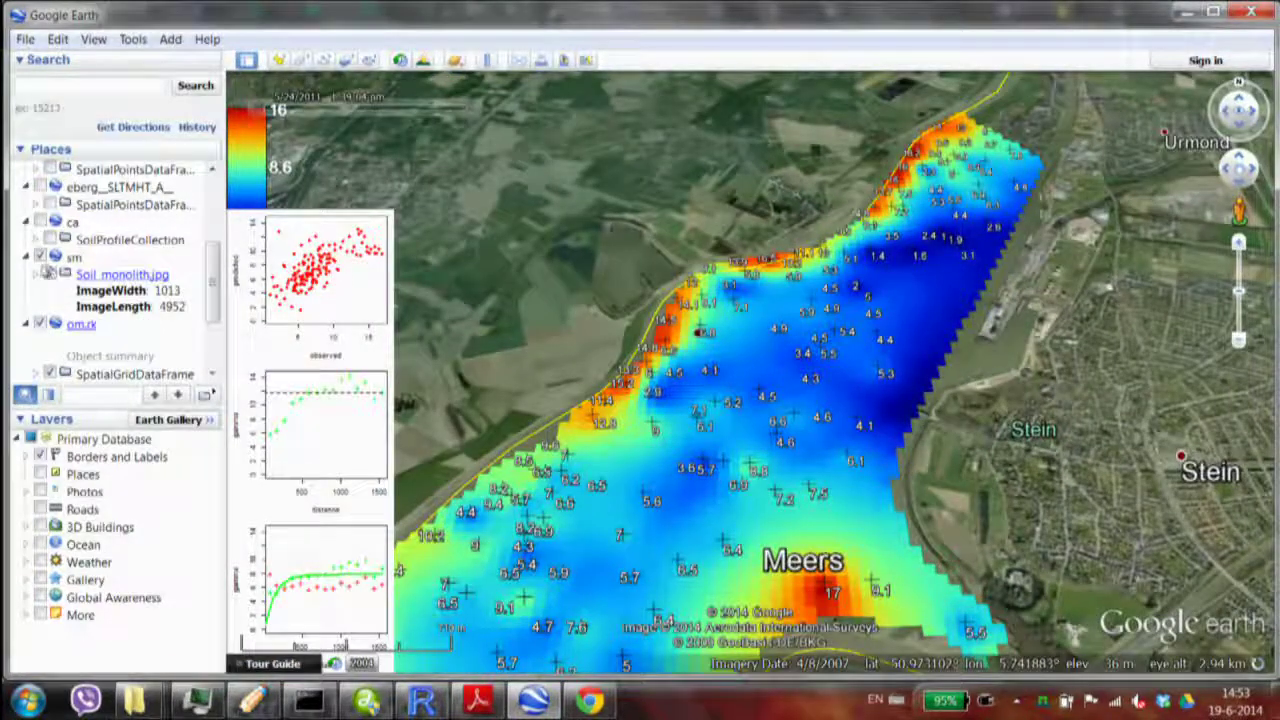
Step: Hide the sm layer and make the om.rk SpatialGridDataFrame layer semi-transparent over the satellite imagery
left_click(60, 258)
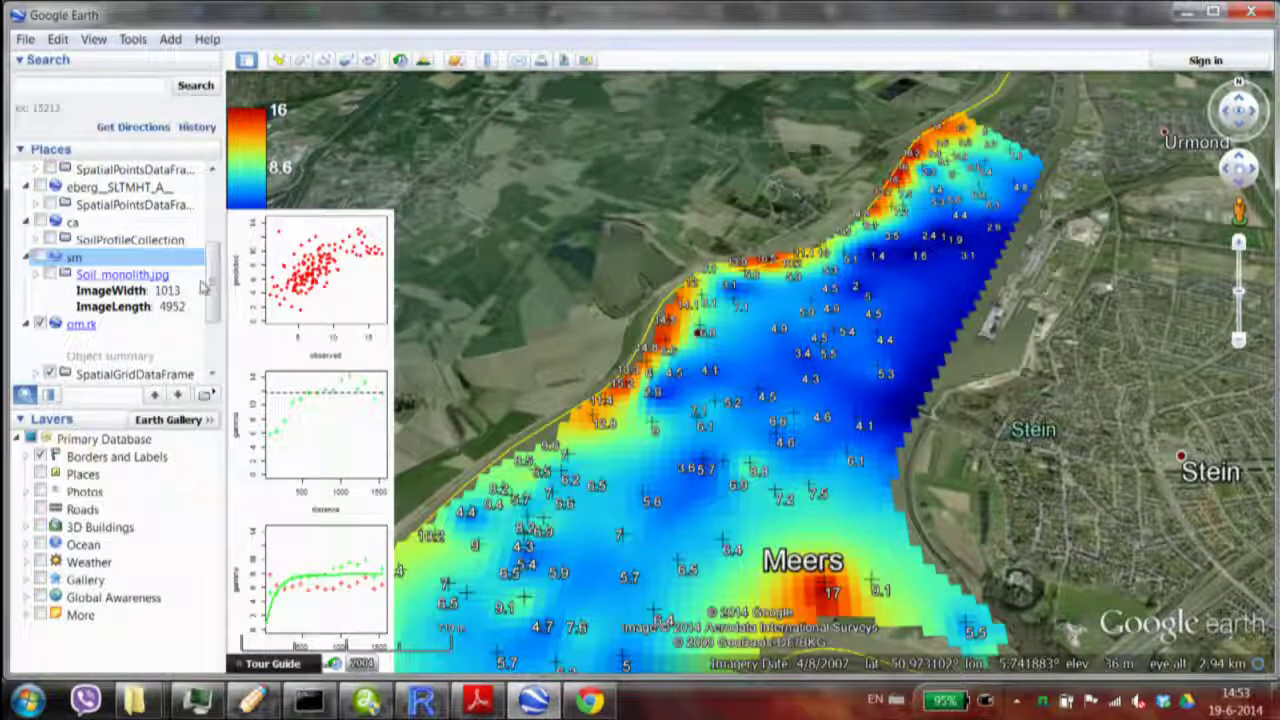
scroll(205, 290, "down", 1)
left_click(135, 340)
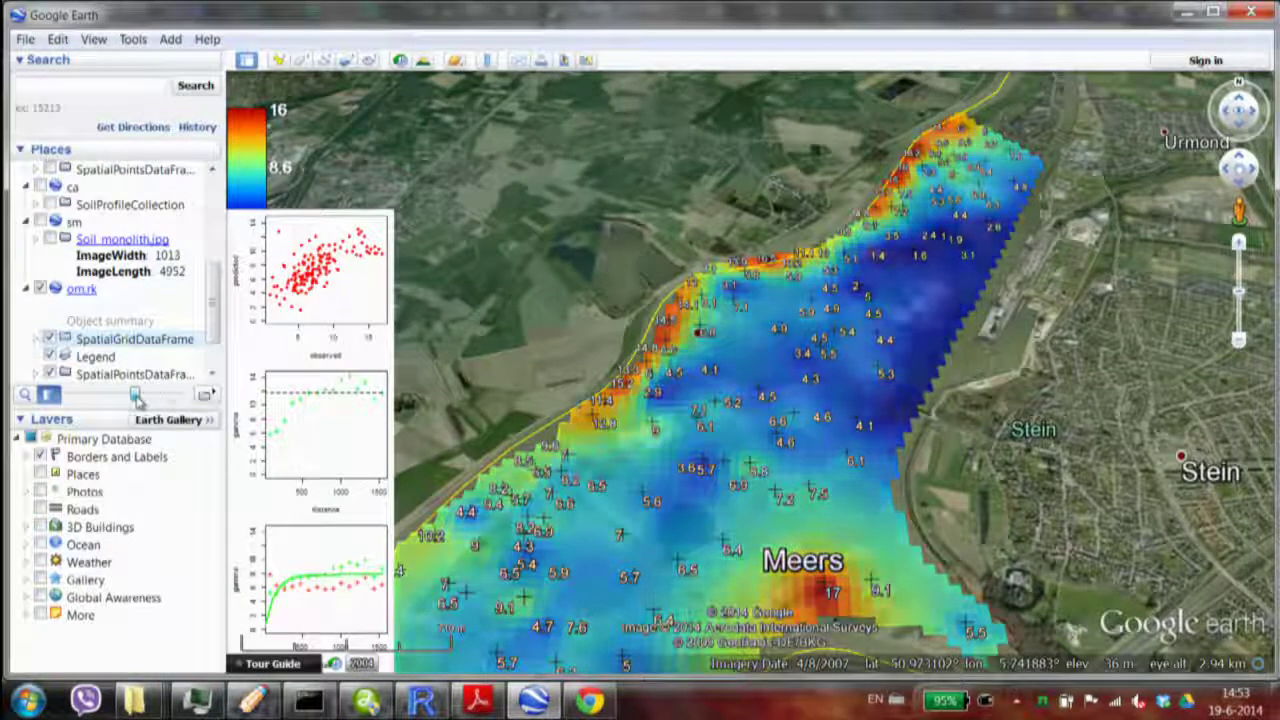
left_click_drag(175, 397, 122, 395)
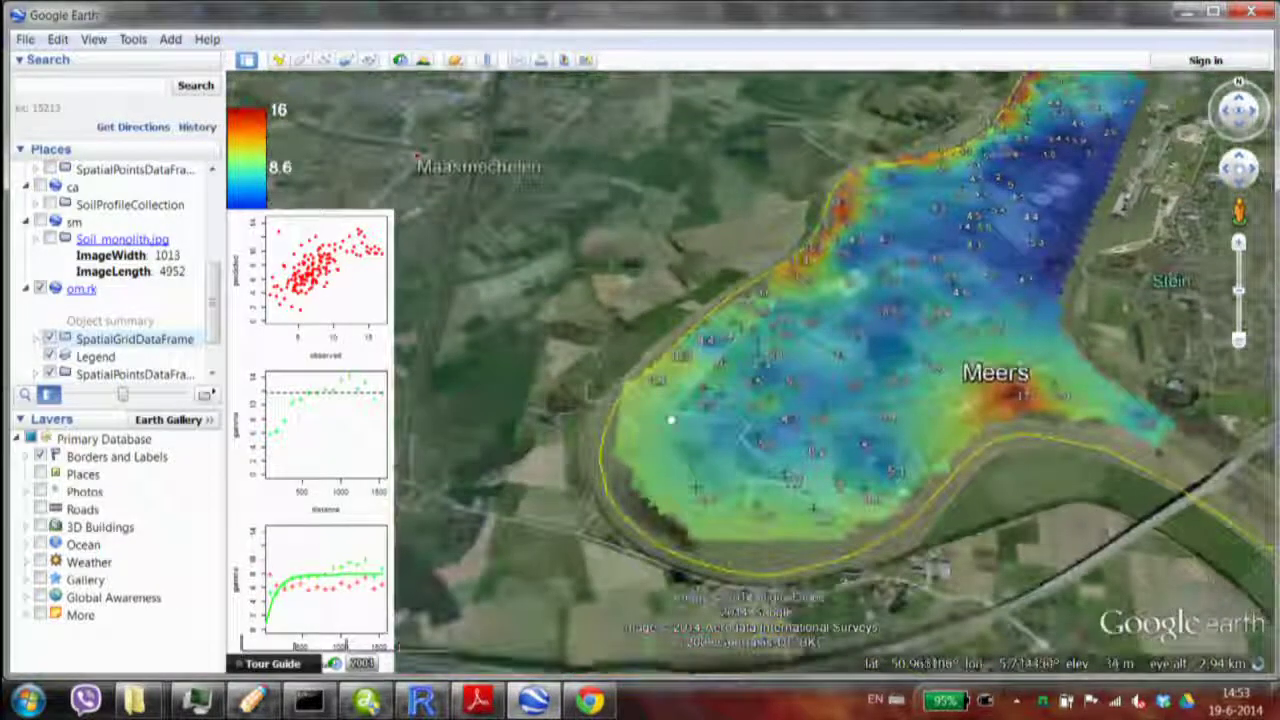
scroll(712, 427, "up", 3)
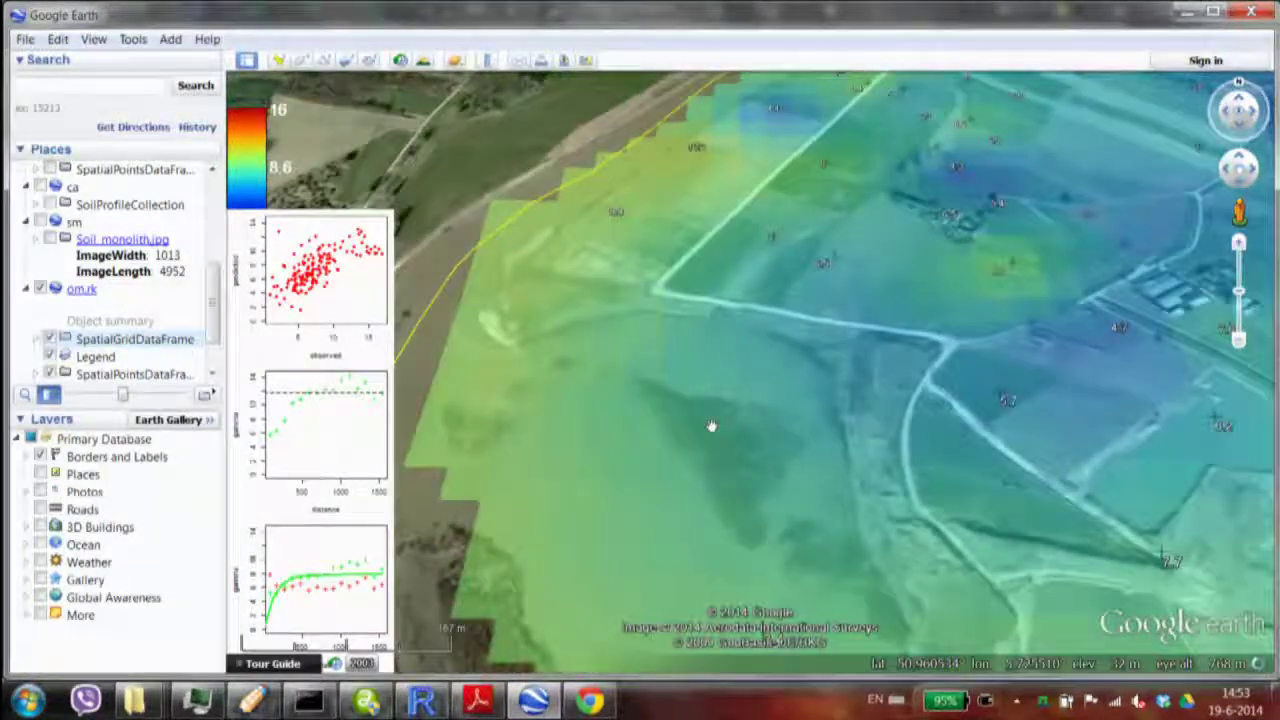
scroll(710, 409, "up", 2)
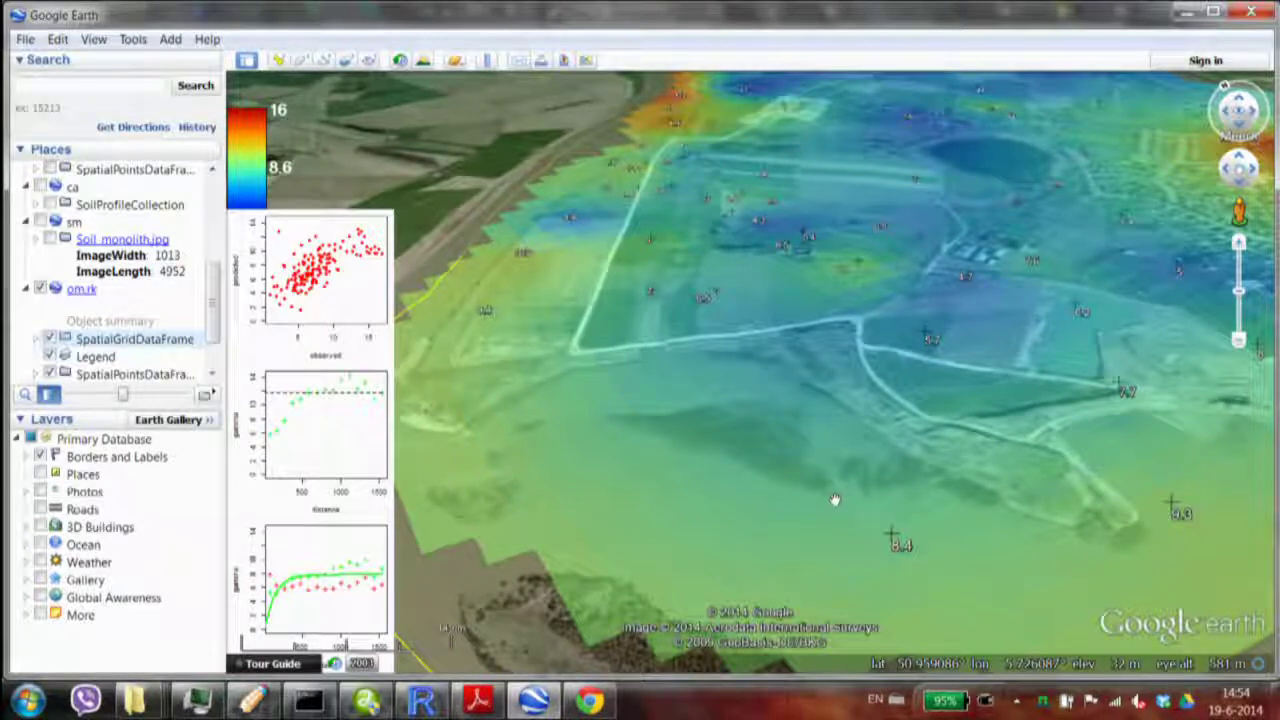
left_click_drag(794, 391, 663, 491)
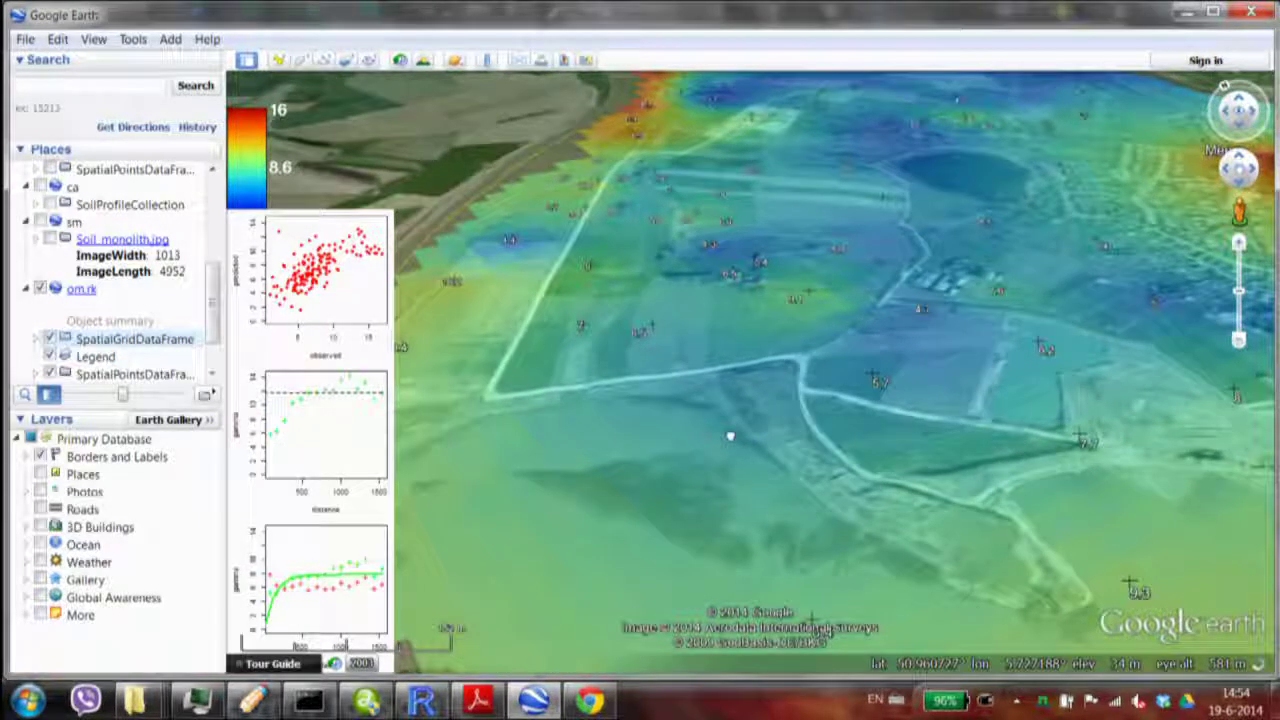
Step: Switch to Tinn-R, run the plotKML call with grid2poly = TRUE, and reload om.rk.kml in Google Earth
left_click(262, 704)
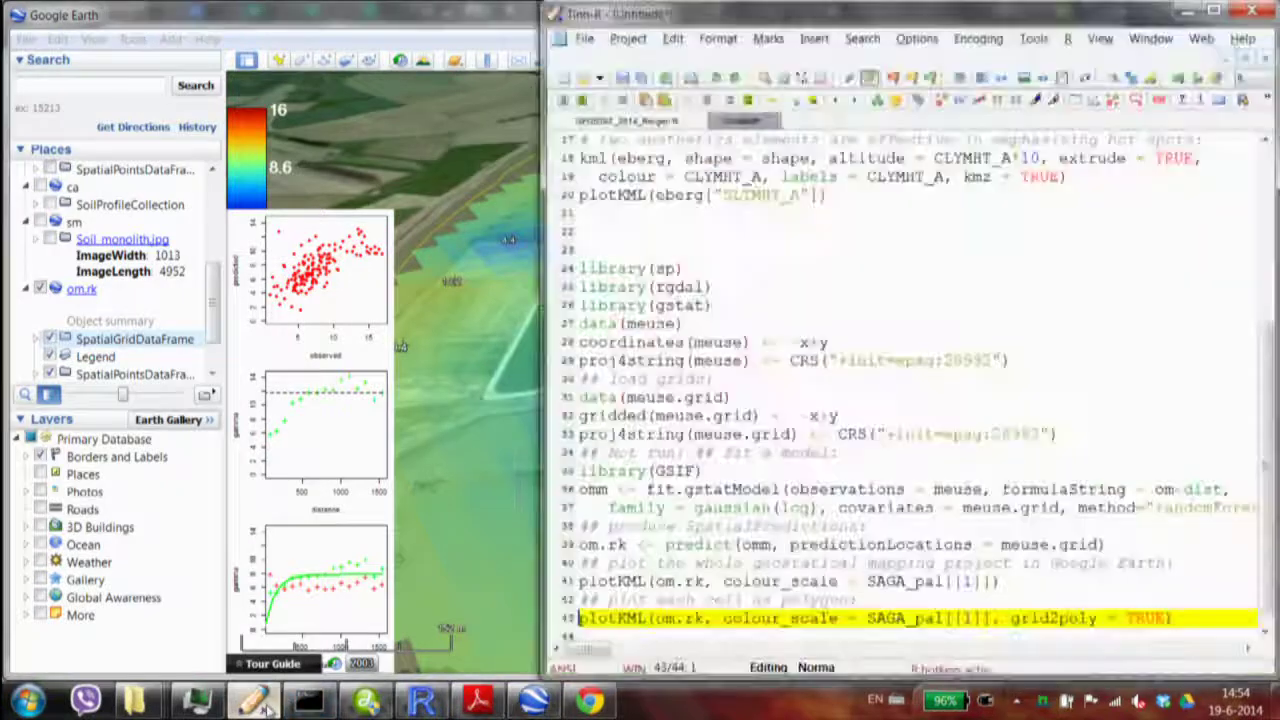
left_click(705, 618)
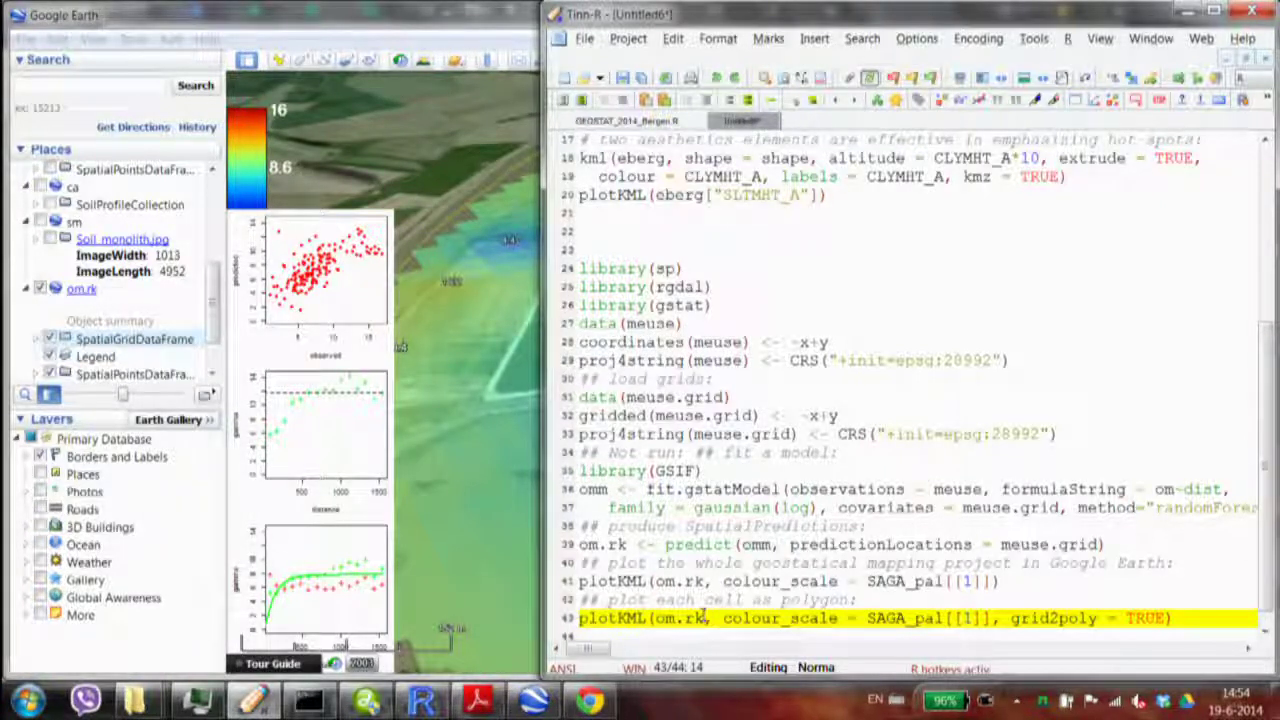
key("ctrl+Return")
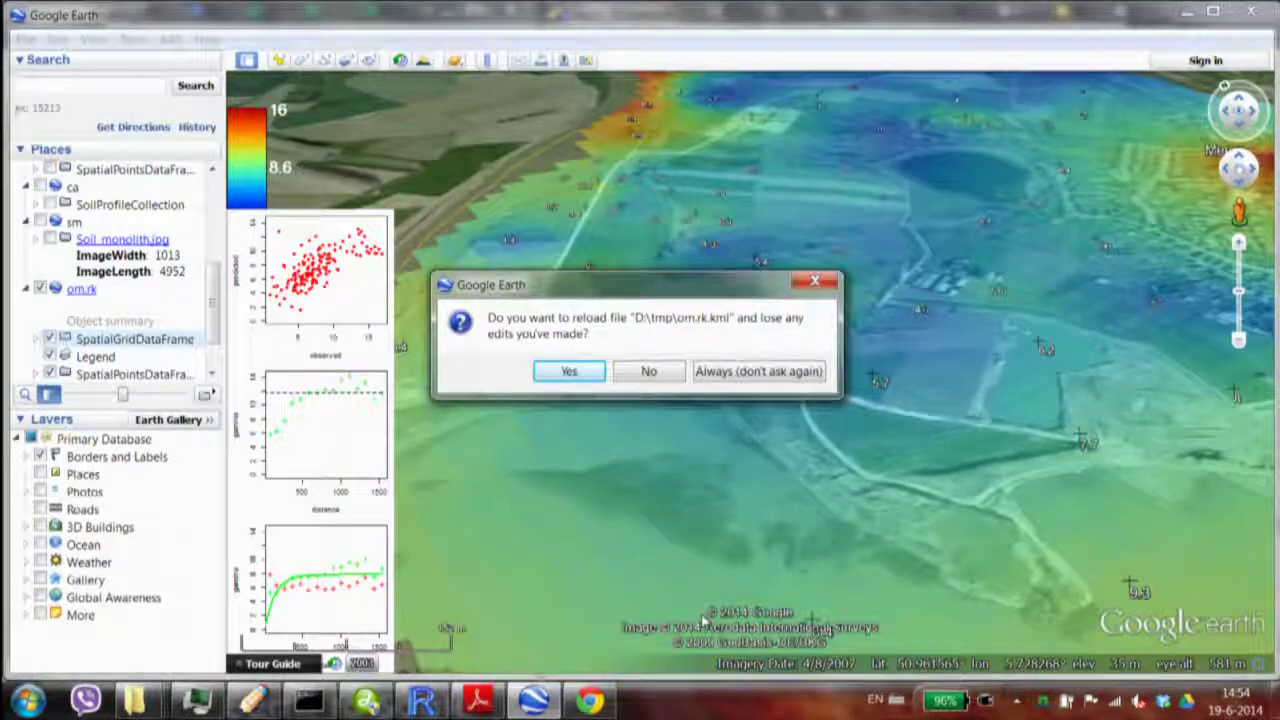
left_click(569, 372)
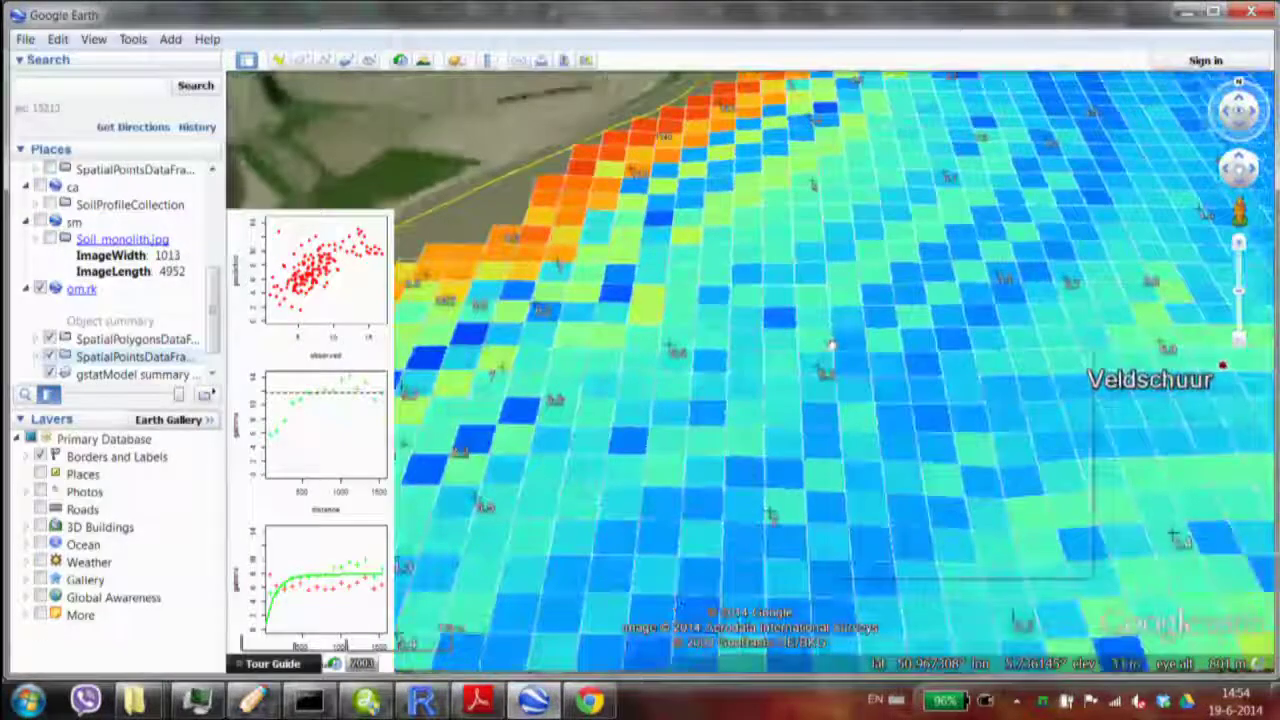
right_click(823, 340)
left_click(788, 300)
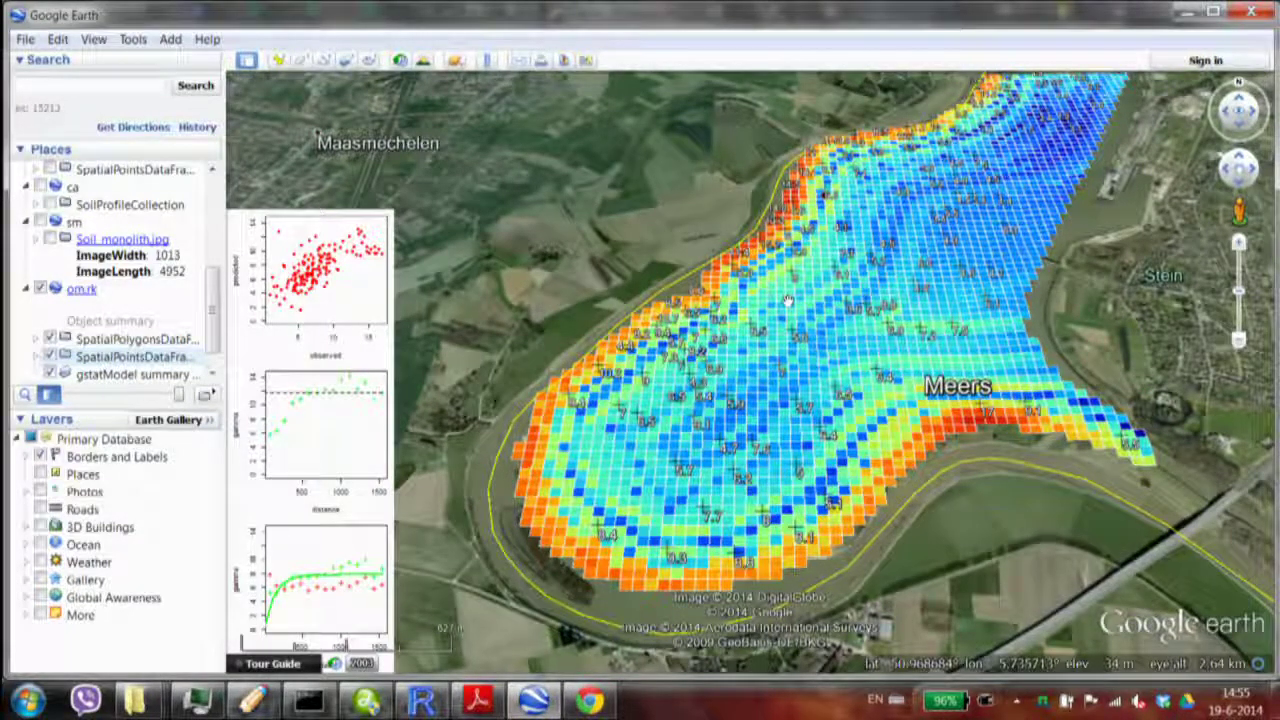
Step: From Tinn-R, rerun the randomForest fit.gstatModel call and the grid2poly plotKML call, reload om.rk.kml in Google Earth, and inspect the cells
left_click(252, 700)
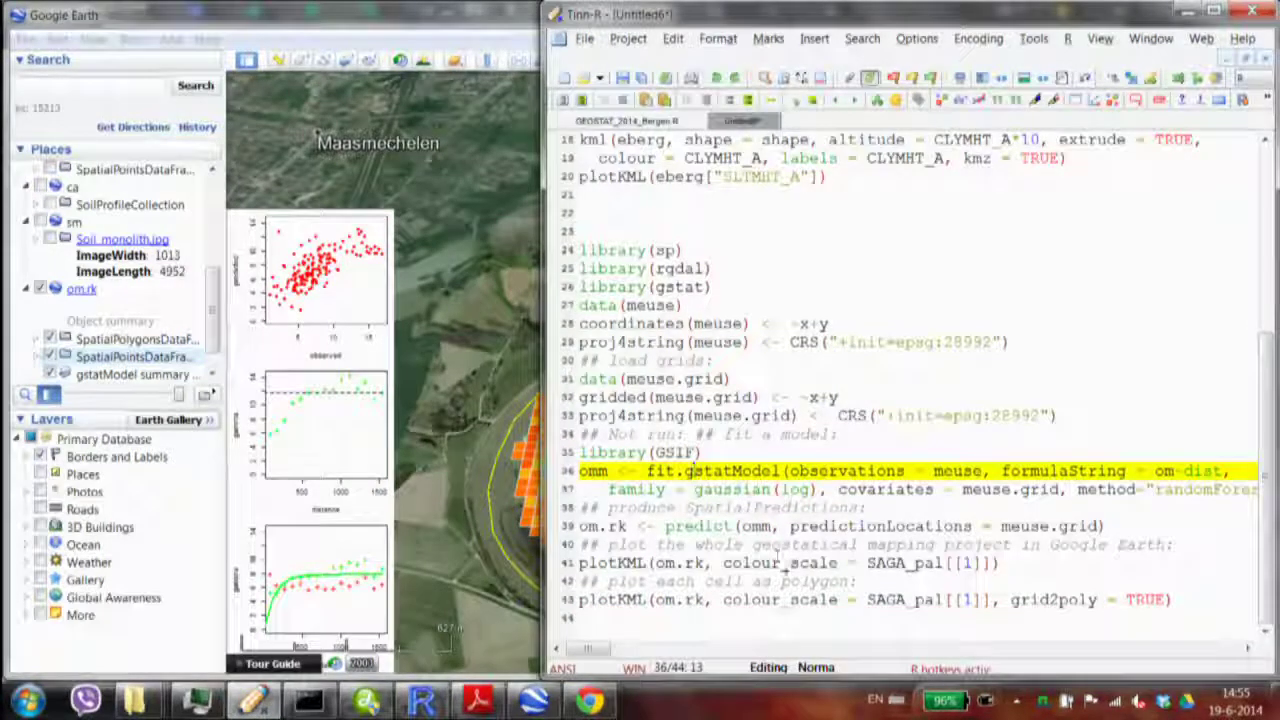
key("ctrl+Return")
key("ctrl+Return")
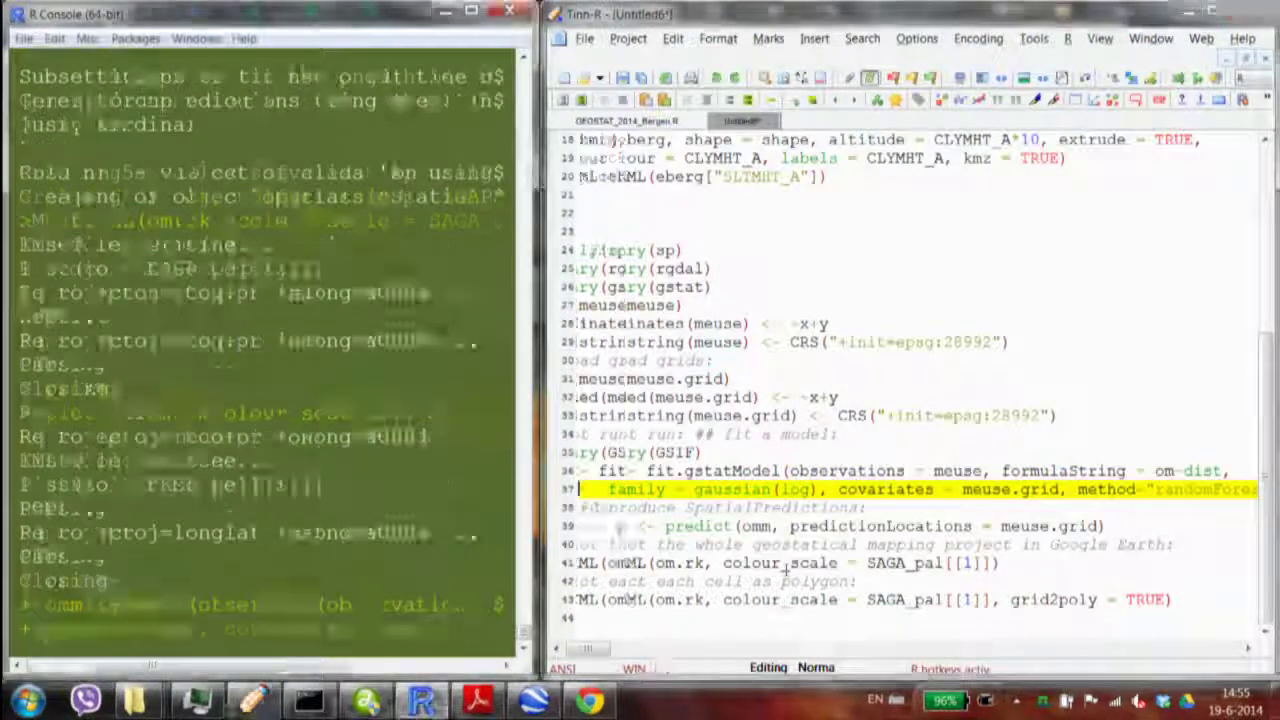
key("ctrl+Return")
key("ctrl+Return")
key("ctrl+Return")
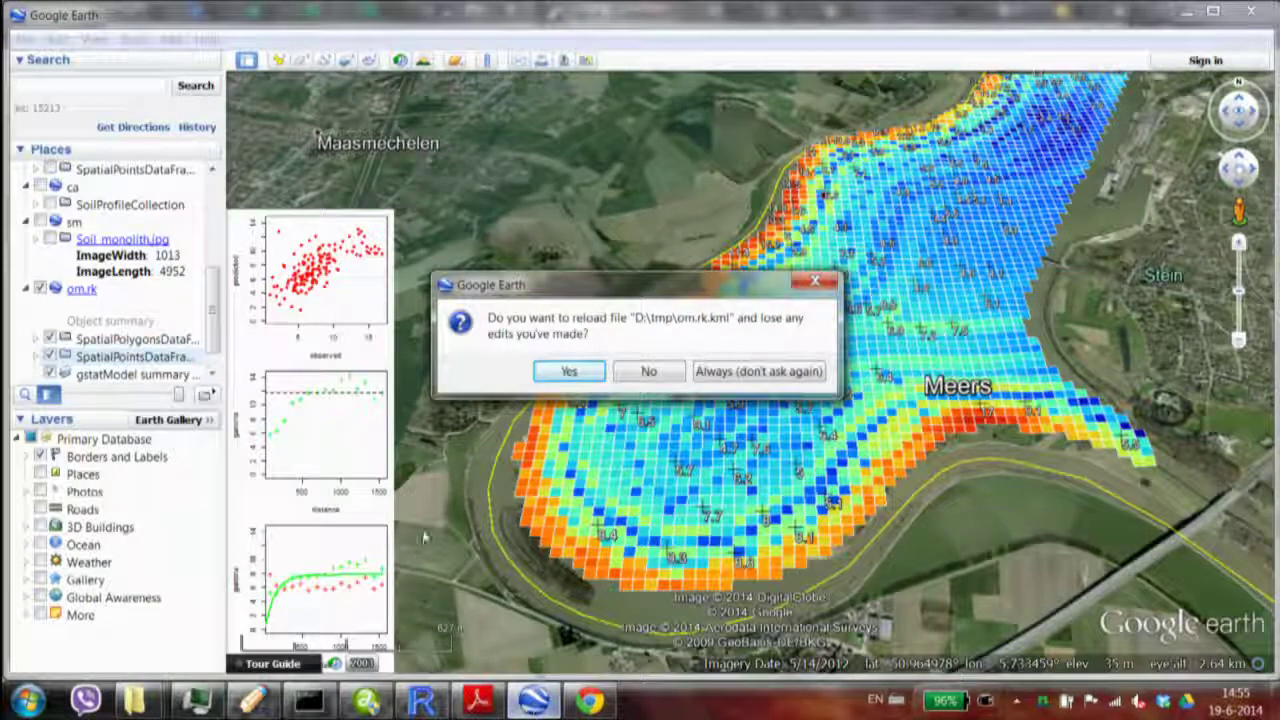
left_click(568, 371)
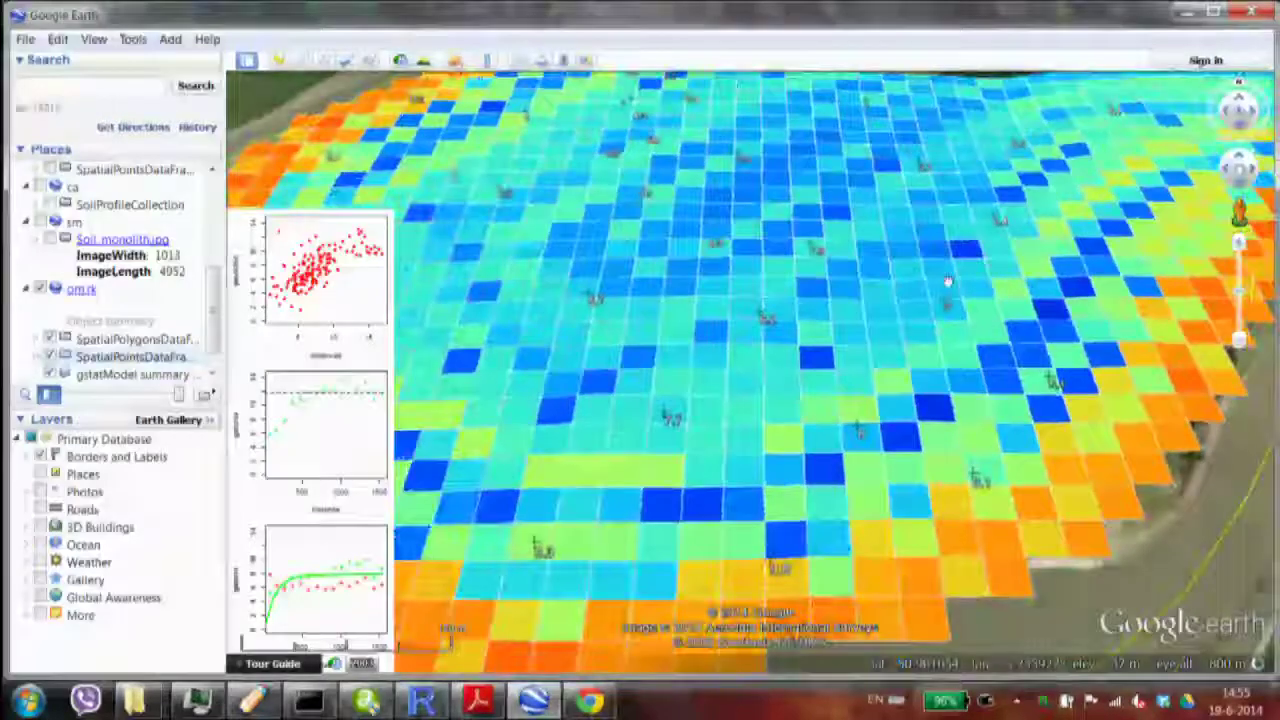
right_click(946, 282)
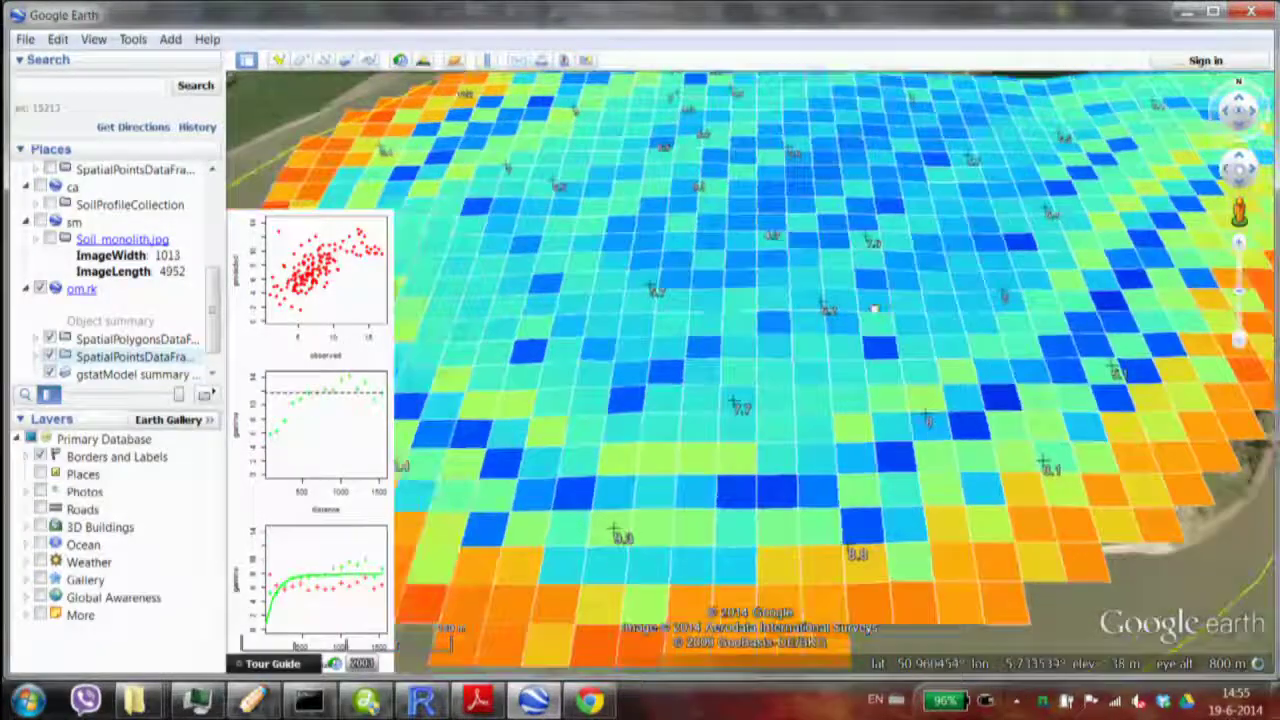
right_click(876, 312)
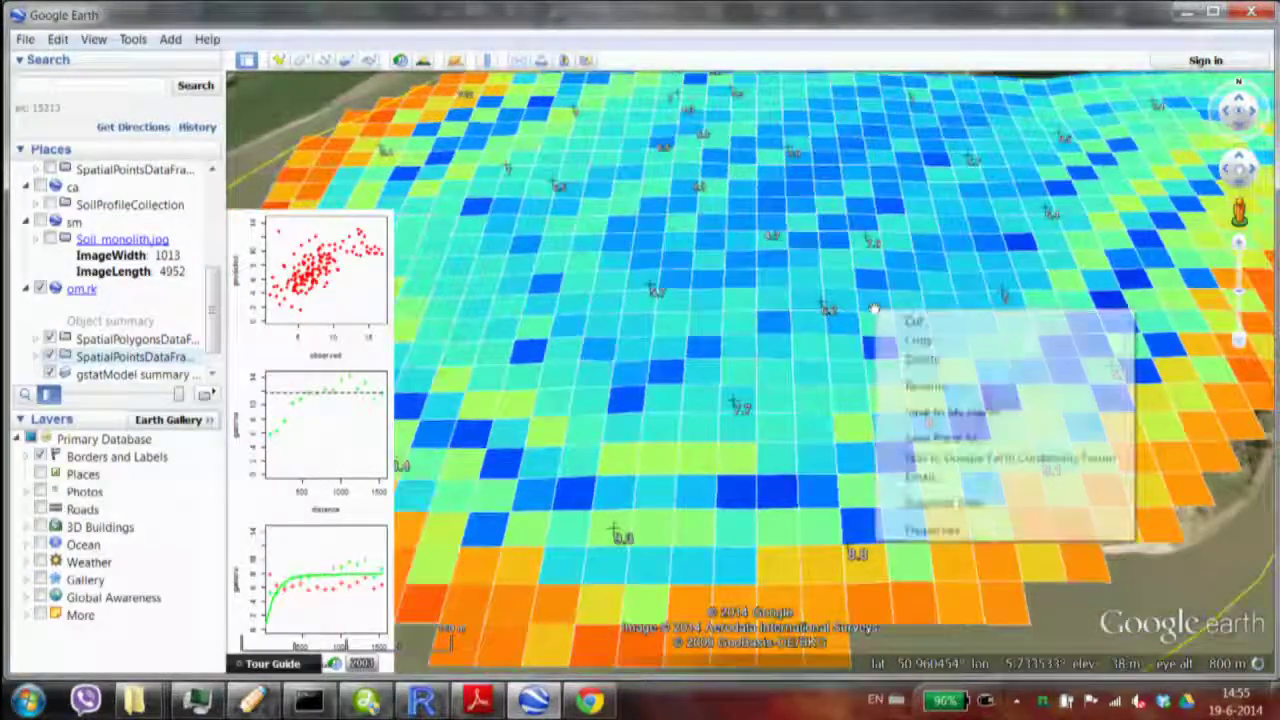
left_click(794, 504)
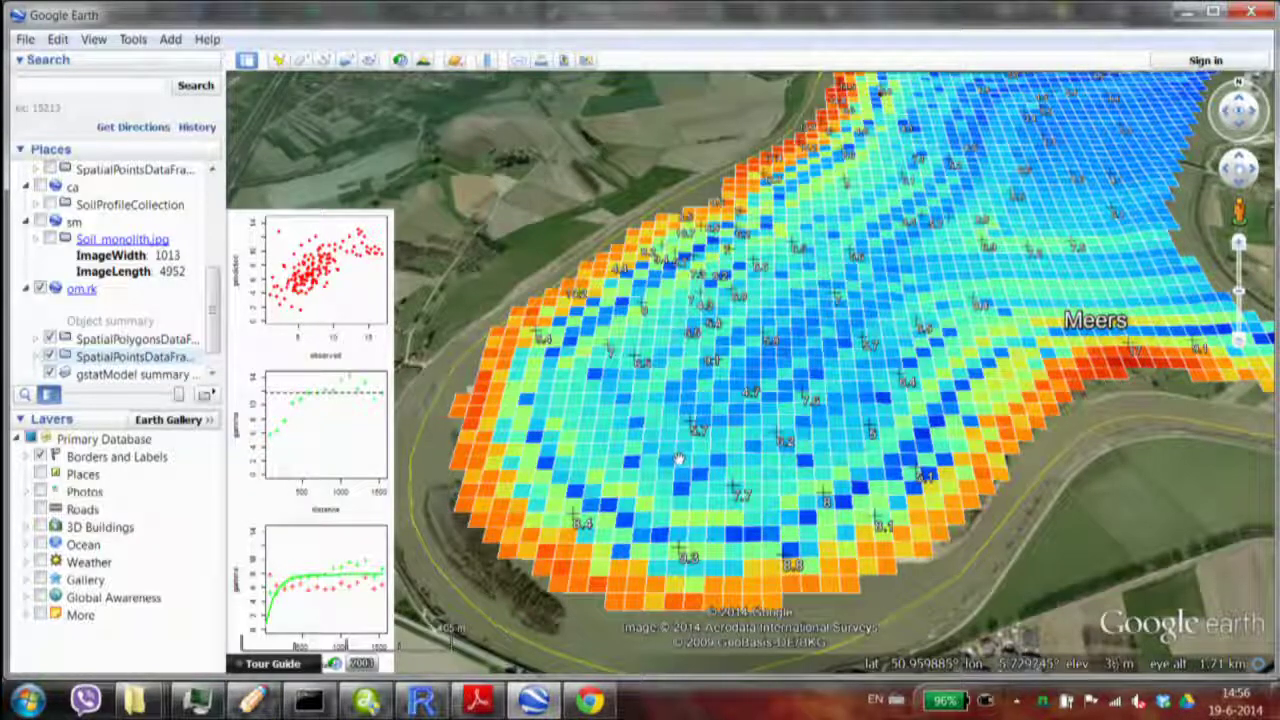
left_click_drag(680, 457, 695, 580)
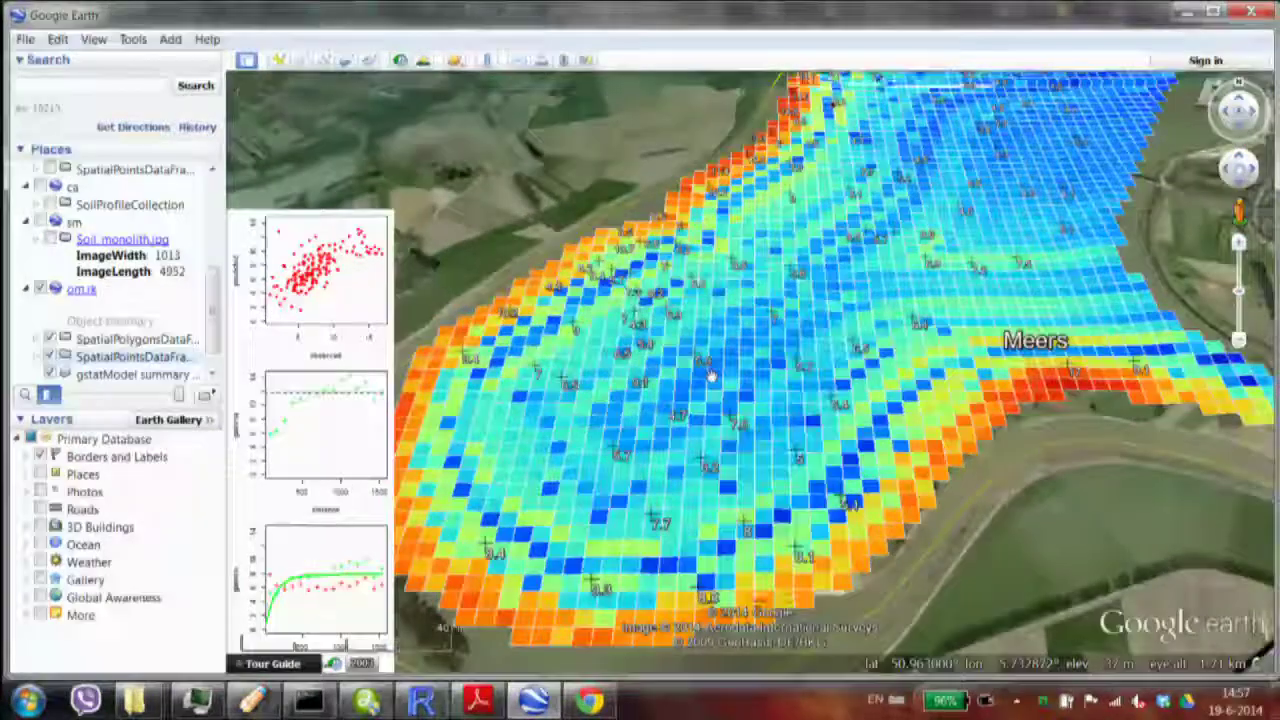
Step: Back in Tinn-R, close the fit.gstatModel call after covariates = meuse.grid and comment out the method="randomForest" argument
left_click(1187, 11)
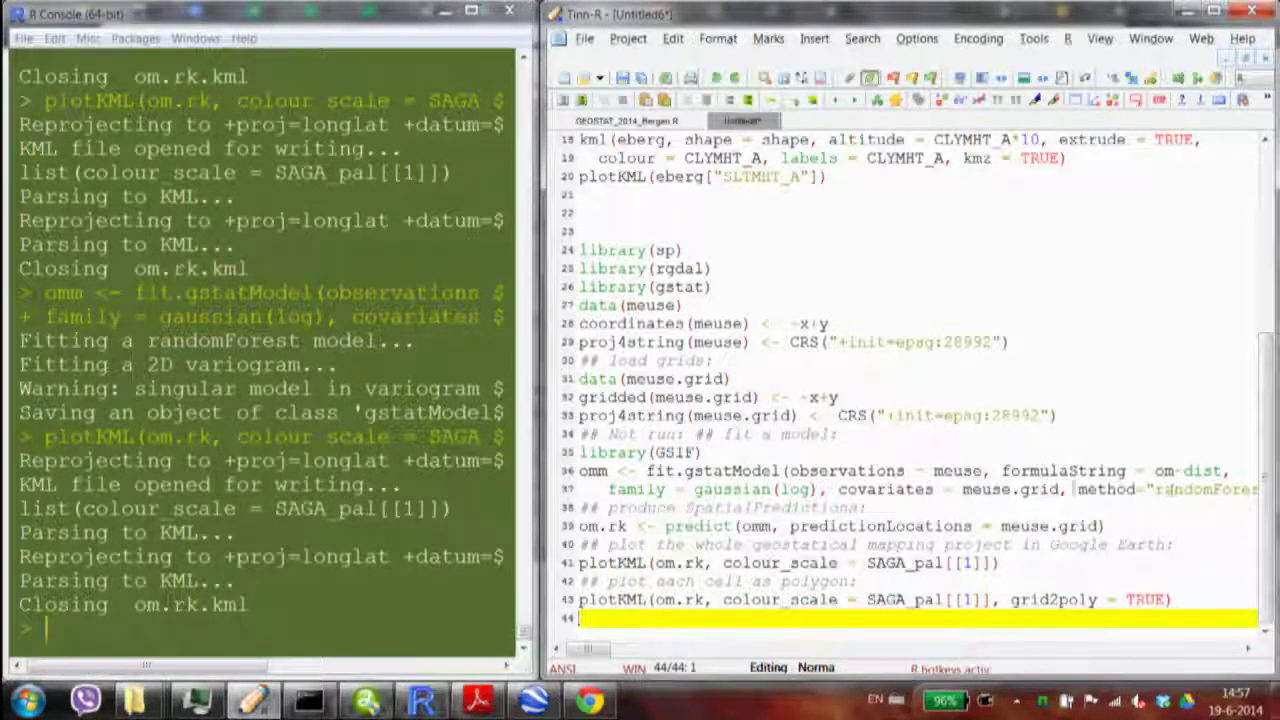
left_click(1063, 489)
type(") ")
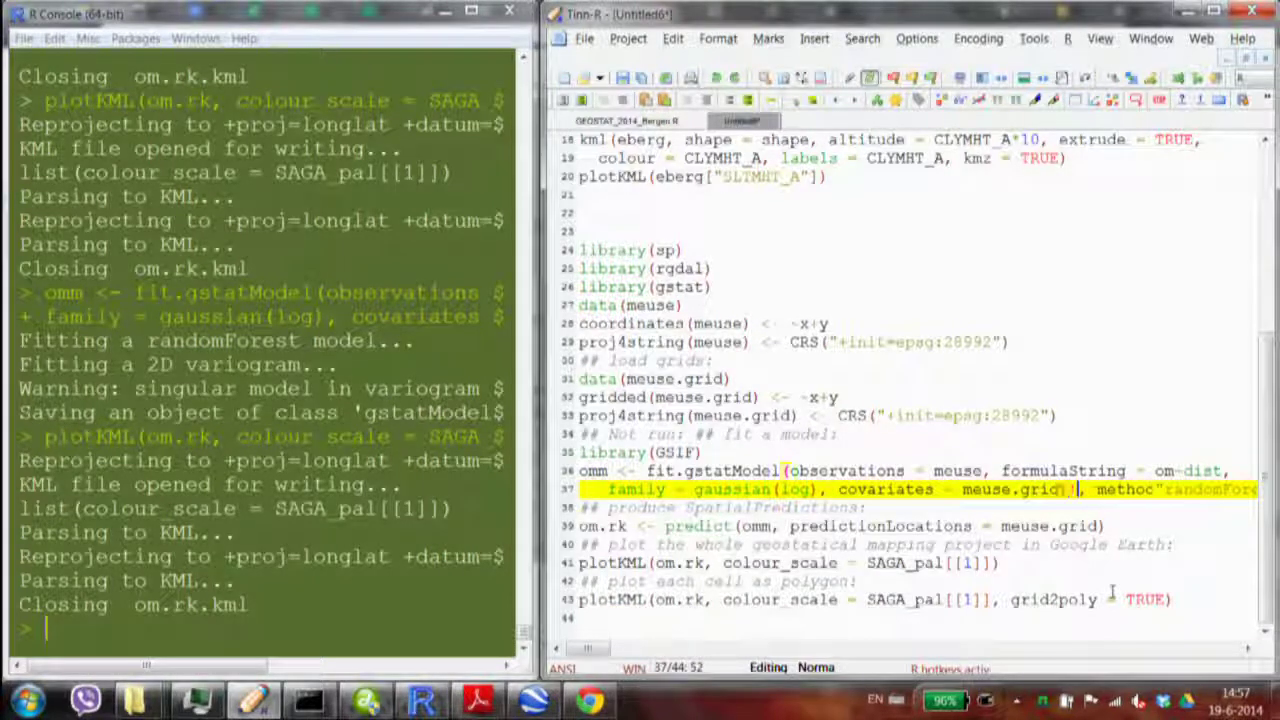
type("#")
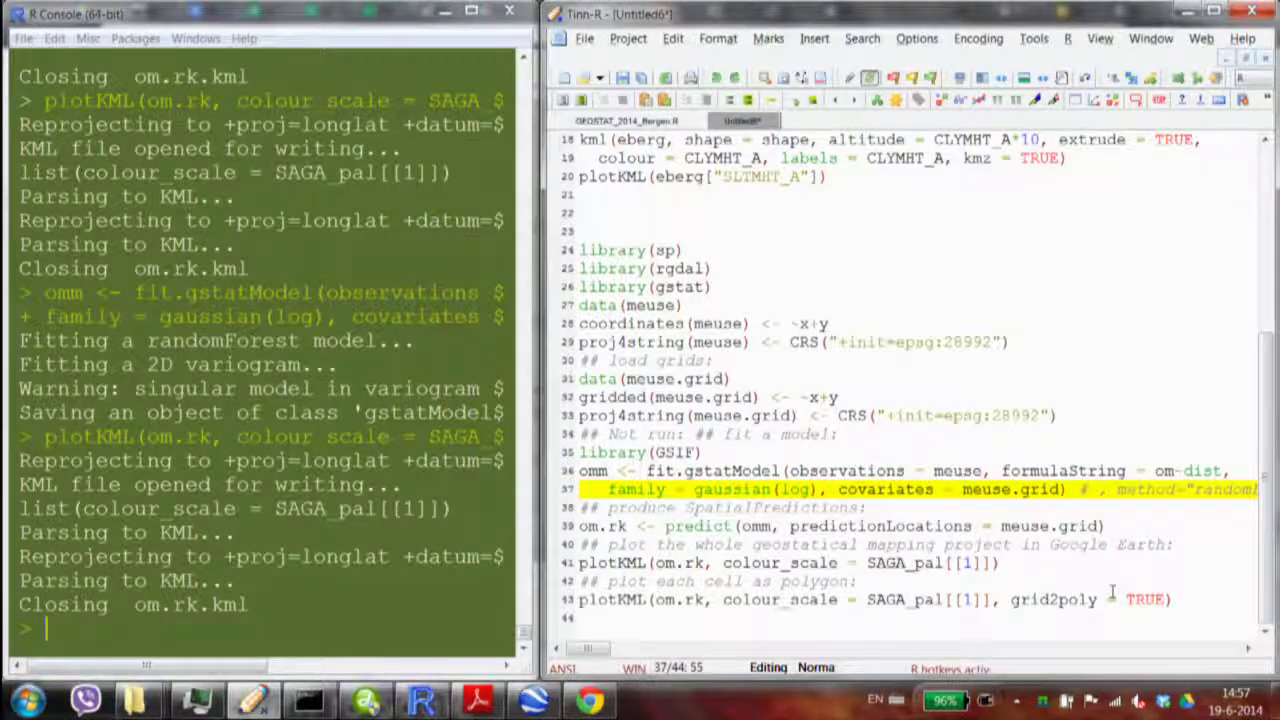
Step: Rerun the edited fit.gstatModel call and the grid2poly plotKML call in R, and reload om.rk.kml in Google Earth
key("Up")
key("ctrl+Return")
key("ctrl+Return")
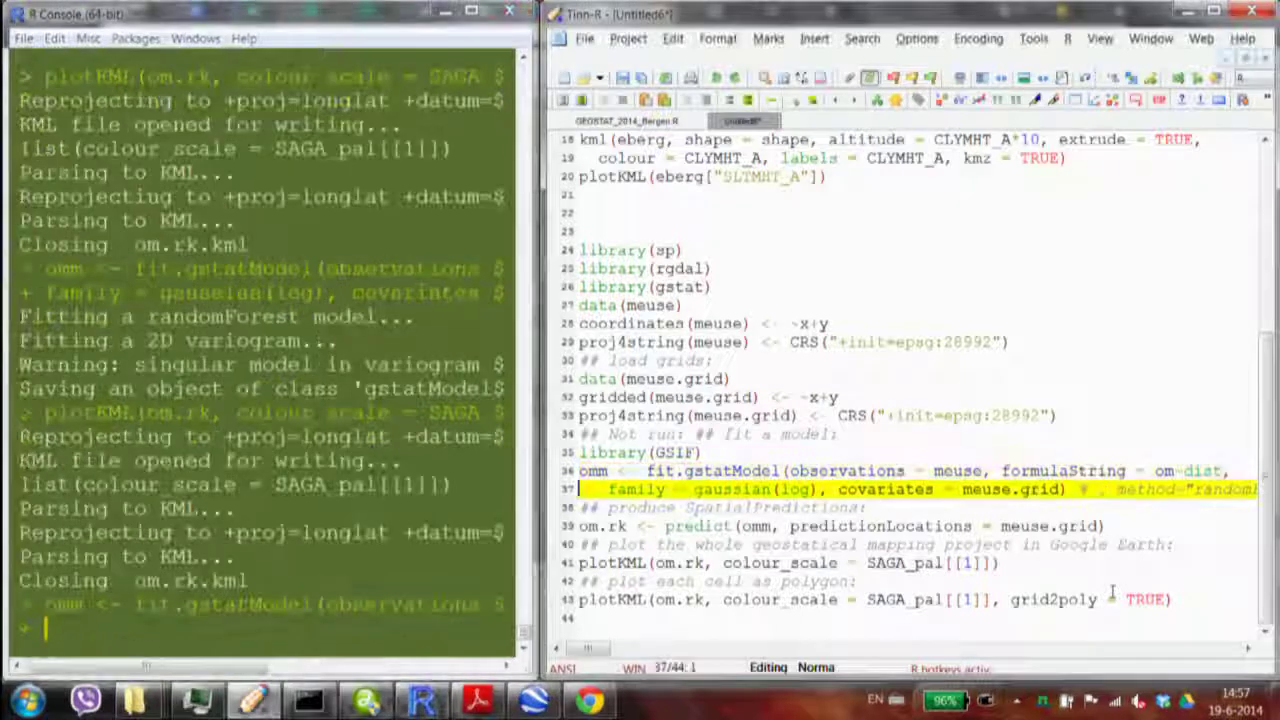
key("Down")
key("Down")
key("Down")
key("Down")
key("Down")
key("Down")
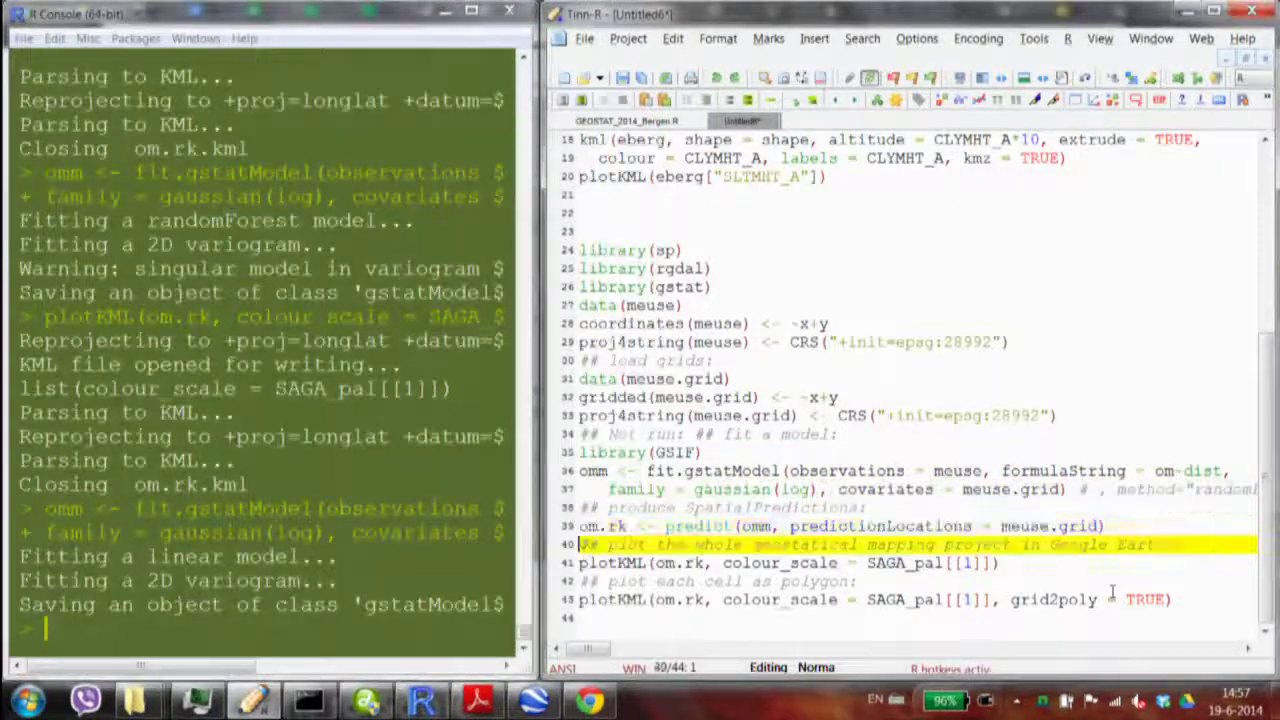
key("ctrl+Return")
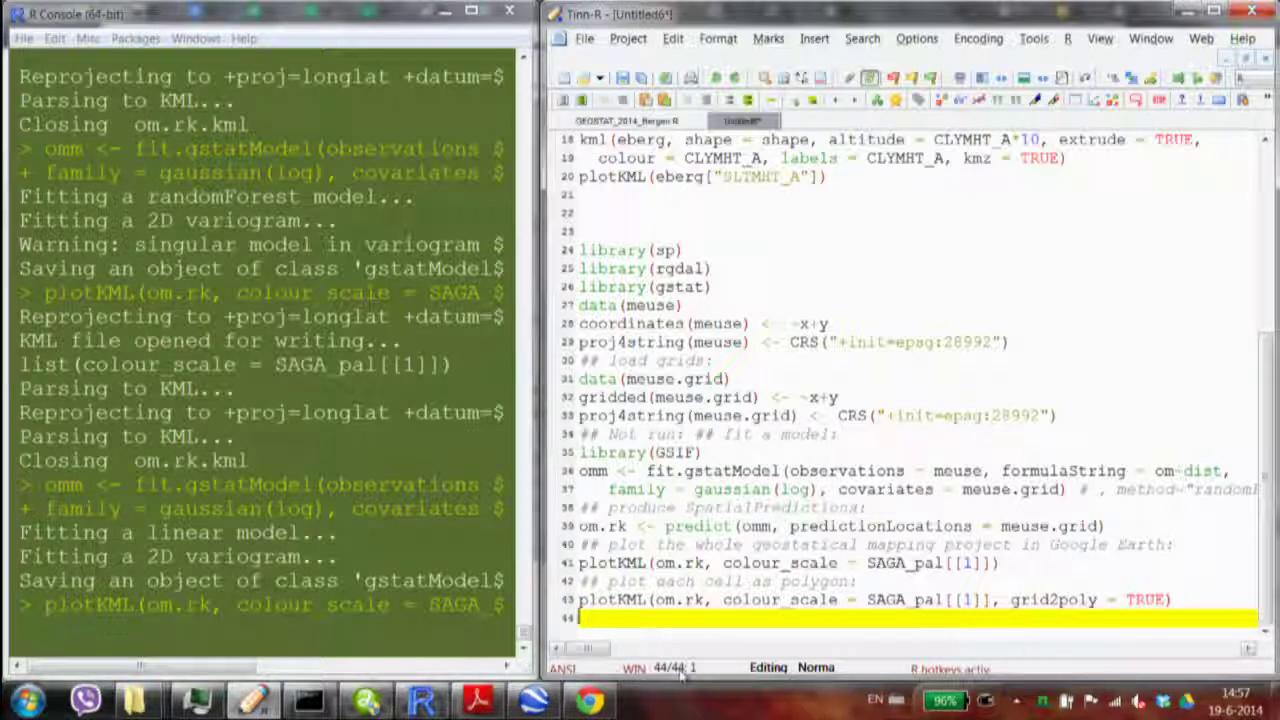
left_click(556, 700)
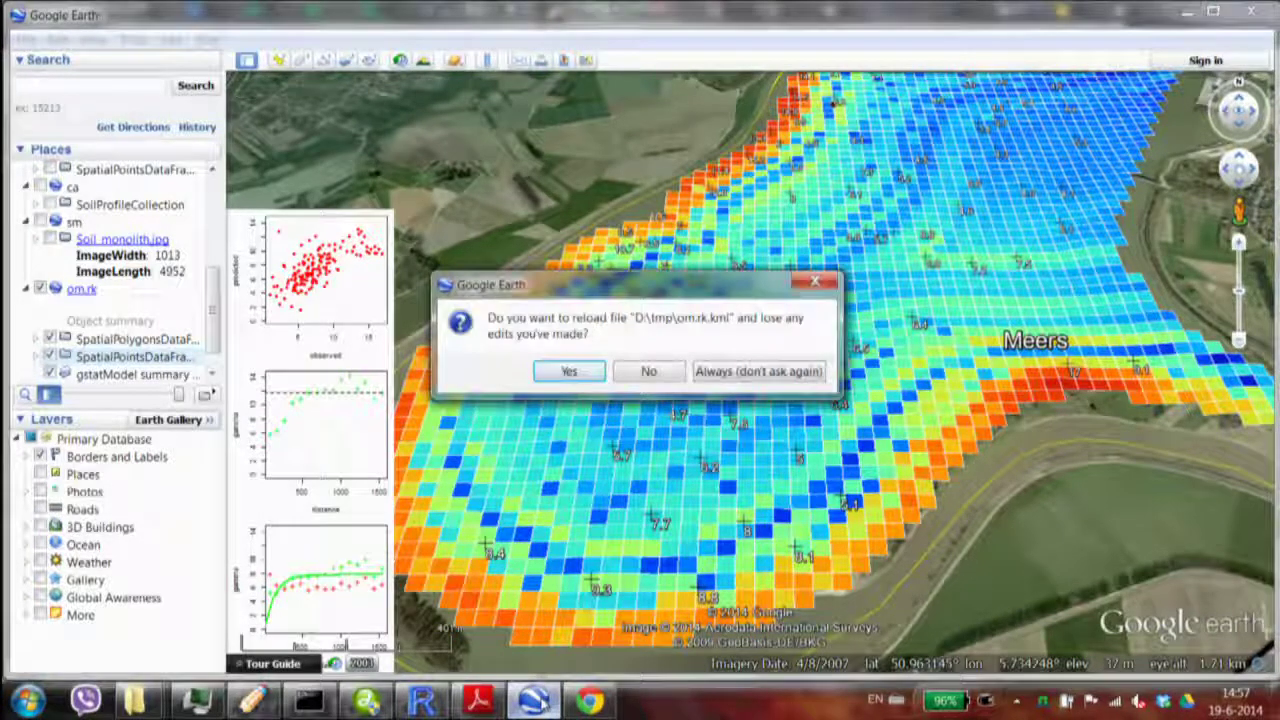
left_click(569, 372)
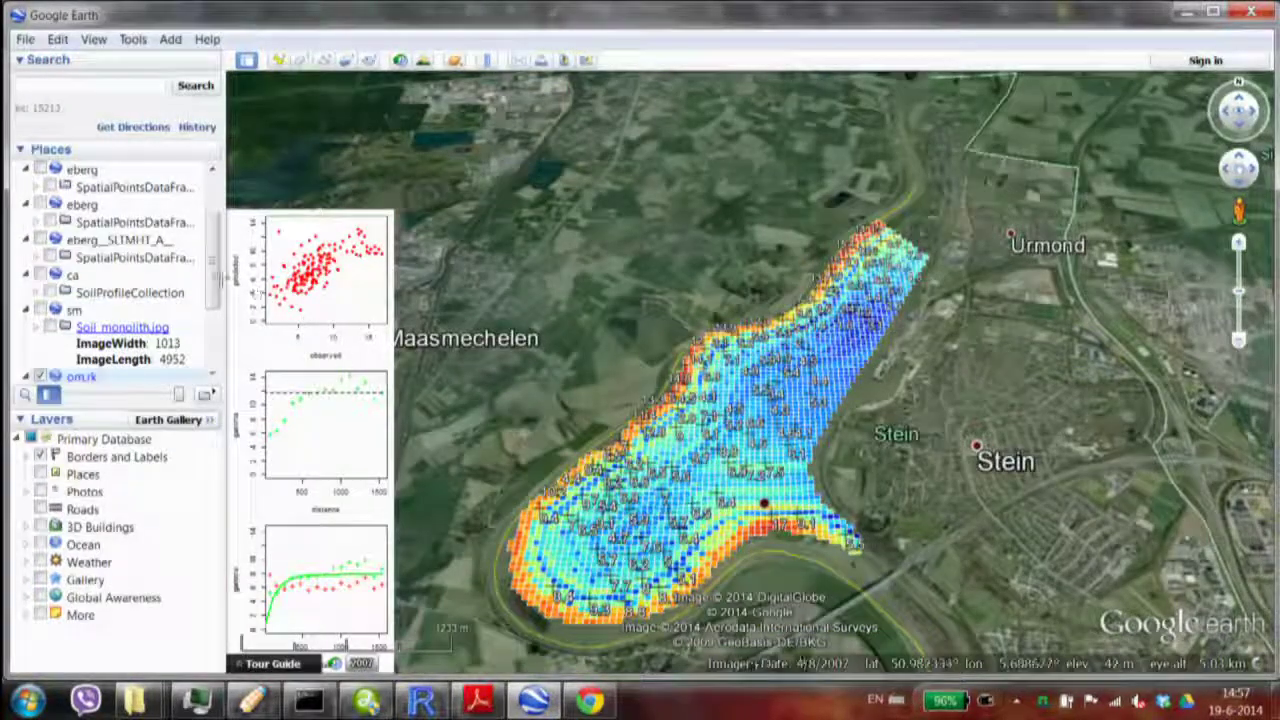
Step: Hide the om.rk layer and delete it from Places together with all its contents
left_click(110, 322)
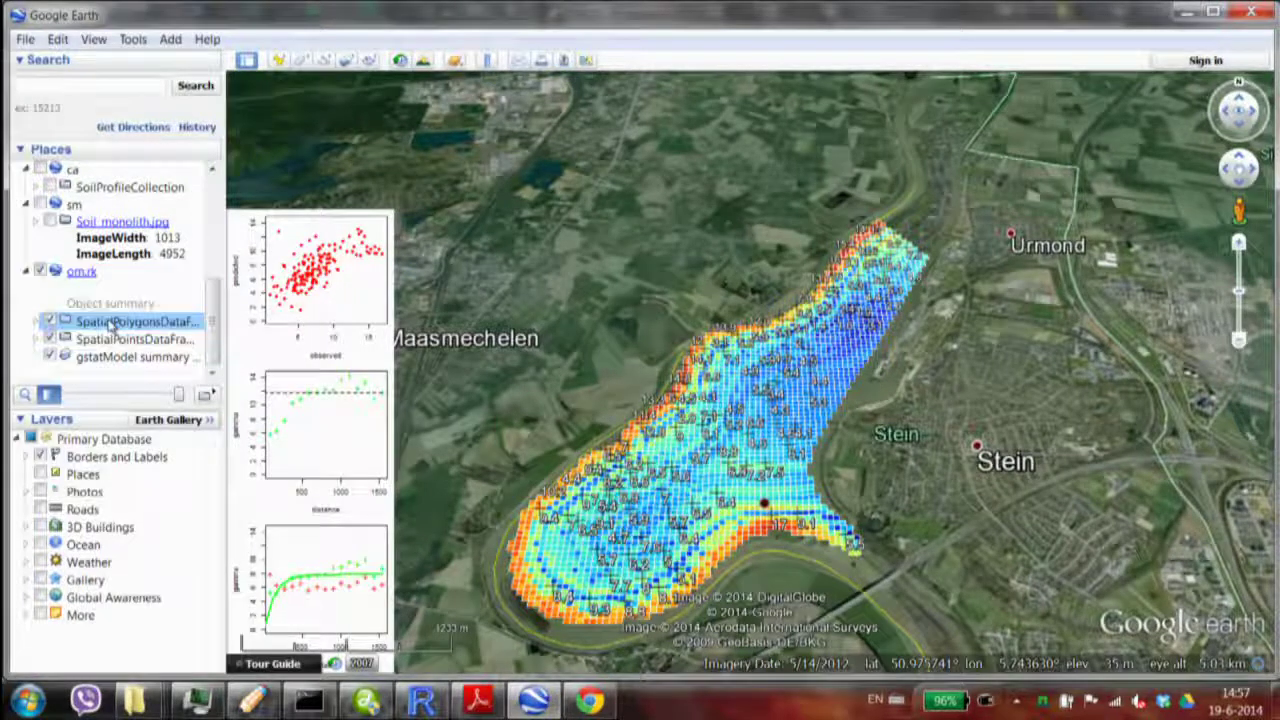
right_click(110, 322)
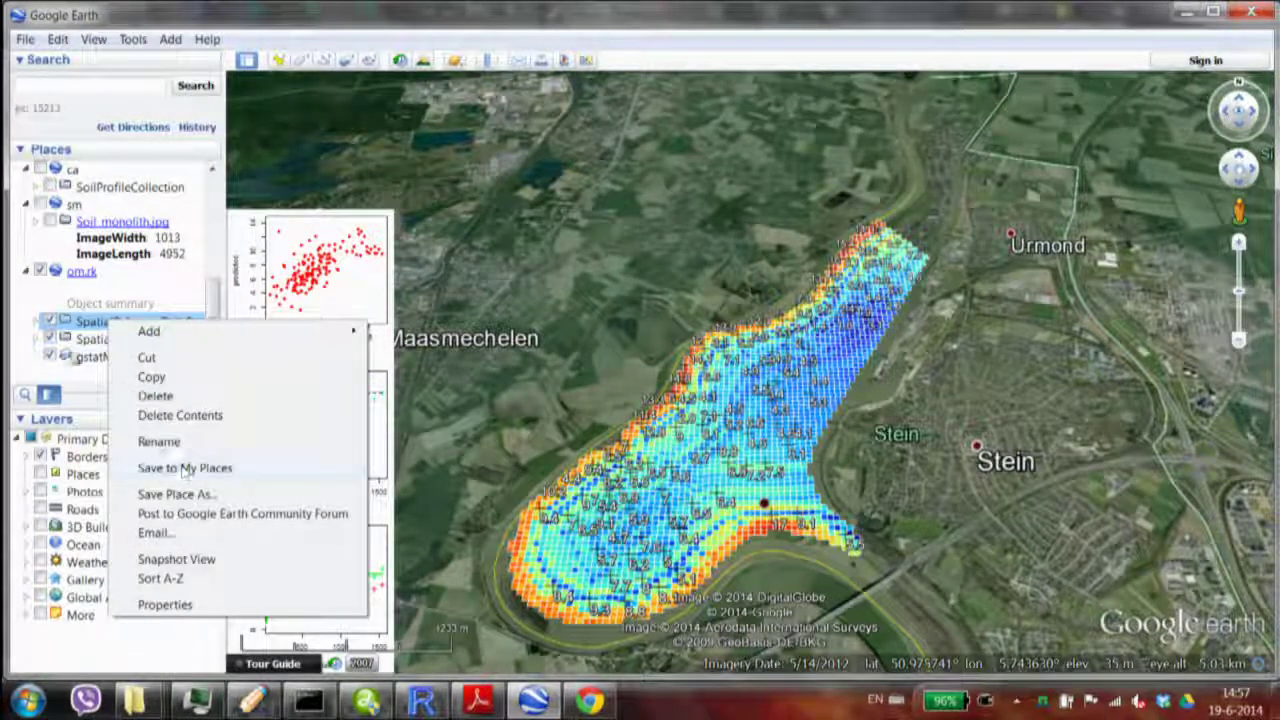
left_click(36, 322)
left_click(36, 322)
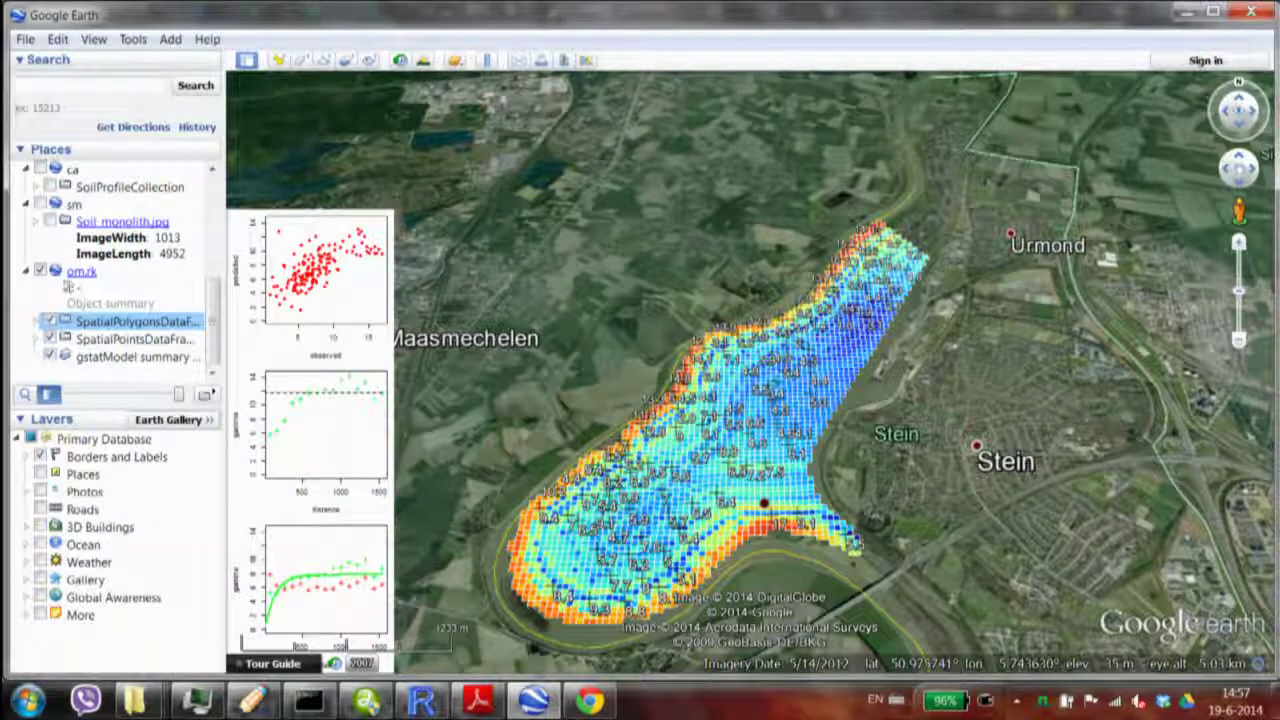
left_click(40, 271)
right_click(84, 276)
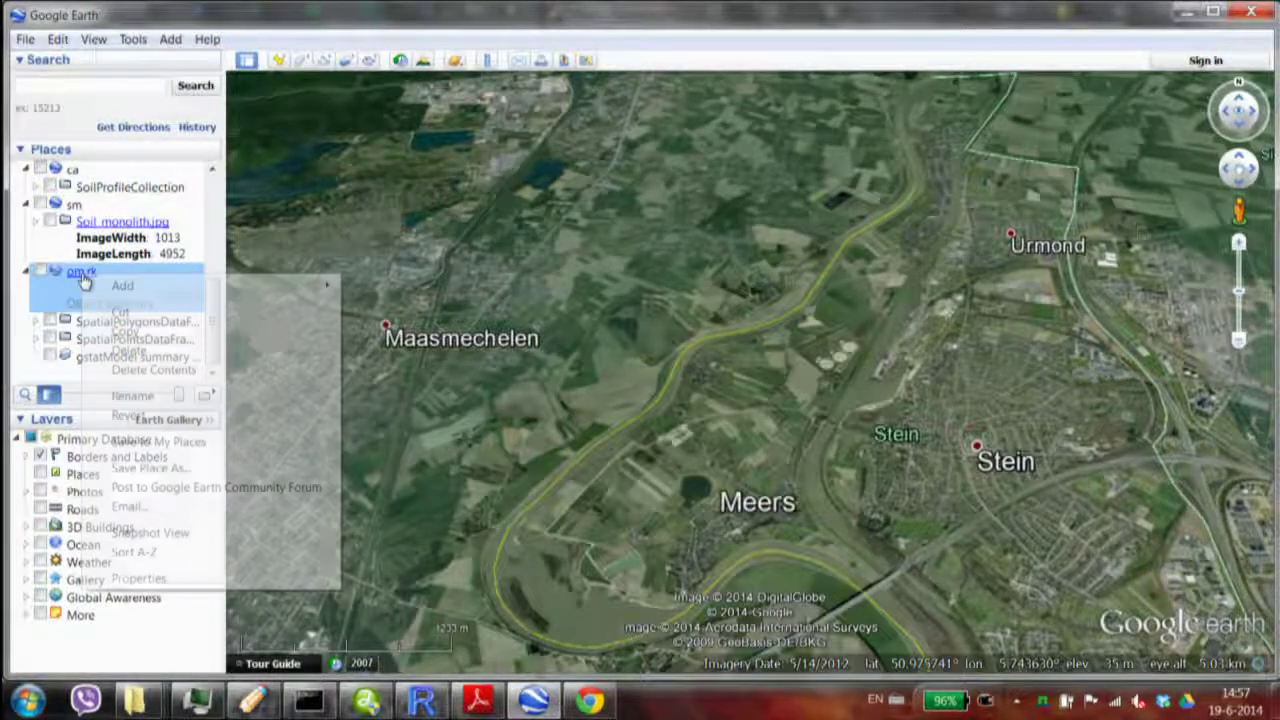
left_click(153, 352)
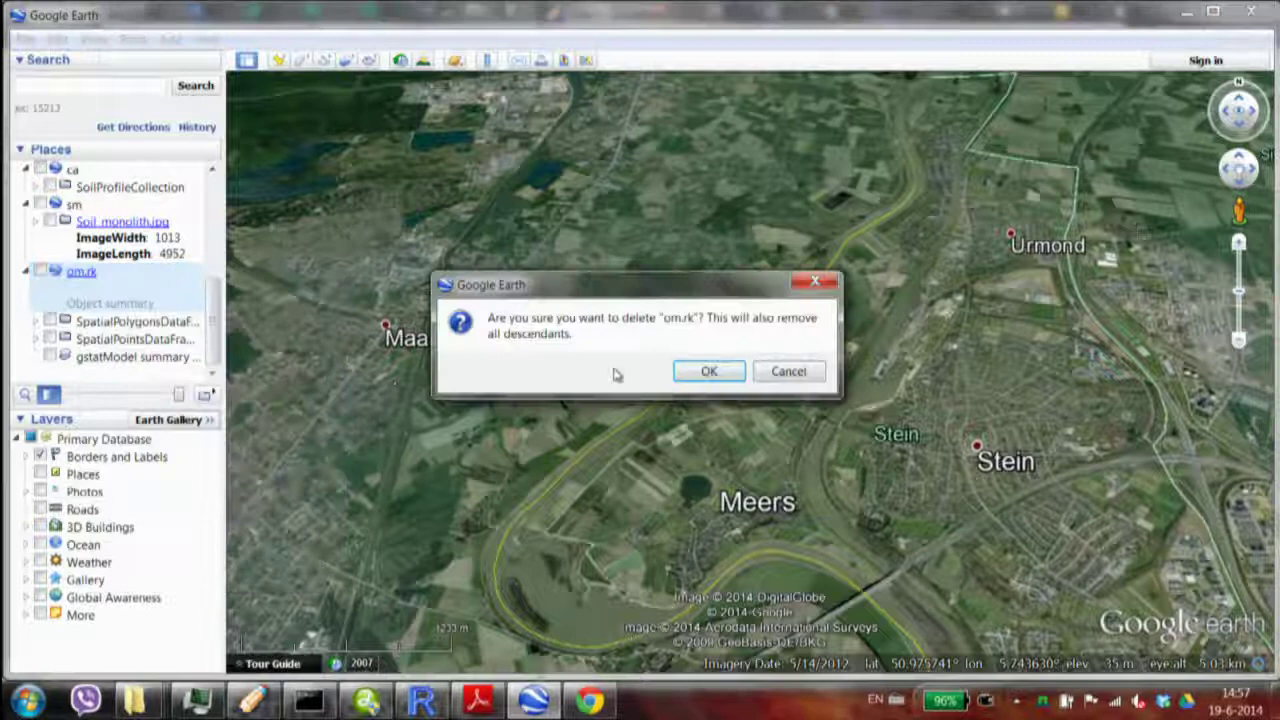
left_click(702, 372)
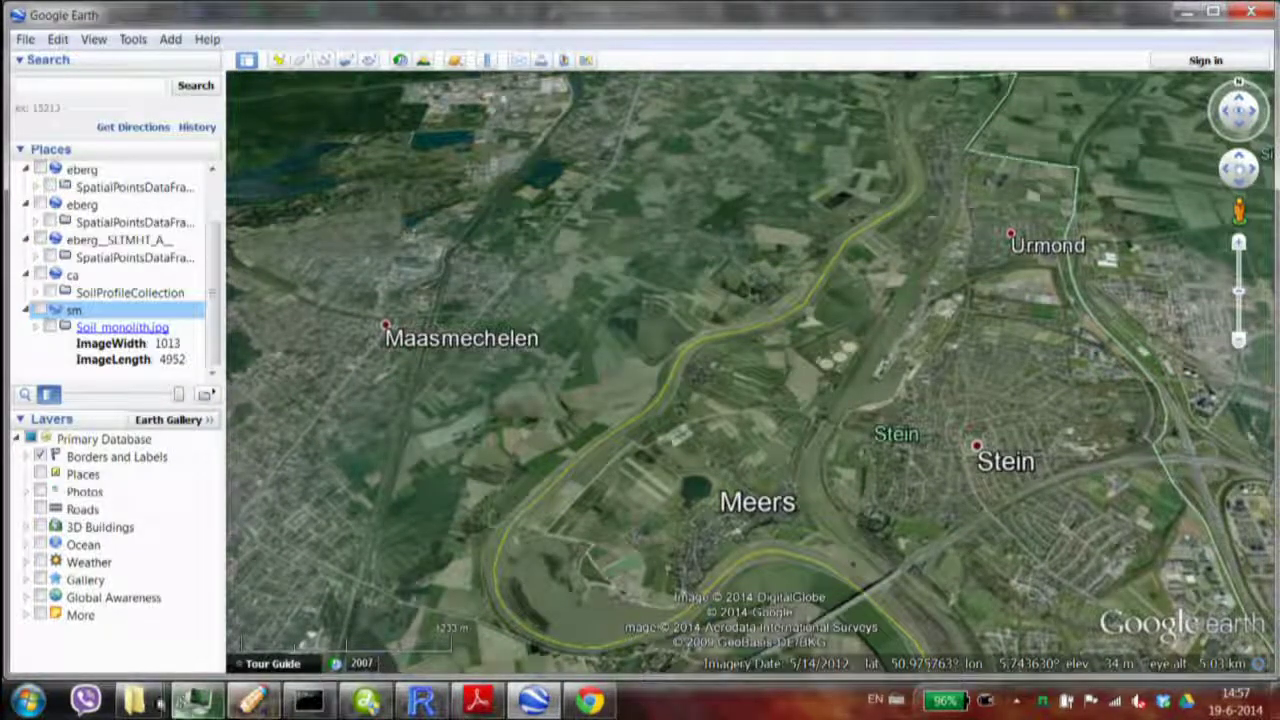
Step: Open om.rk.kml from the D:\tmp folder in Google Earth
left_click(134, 700)
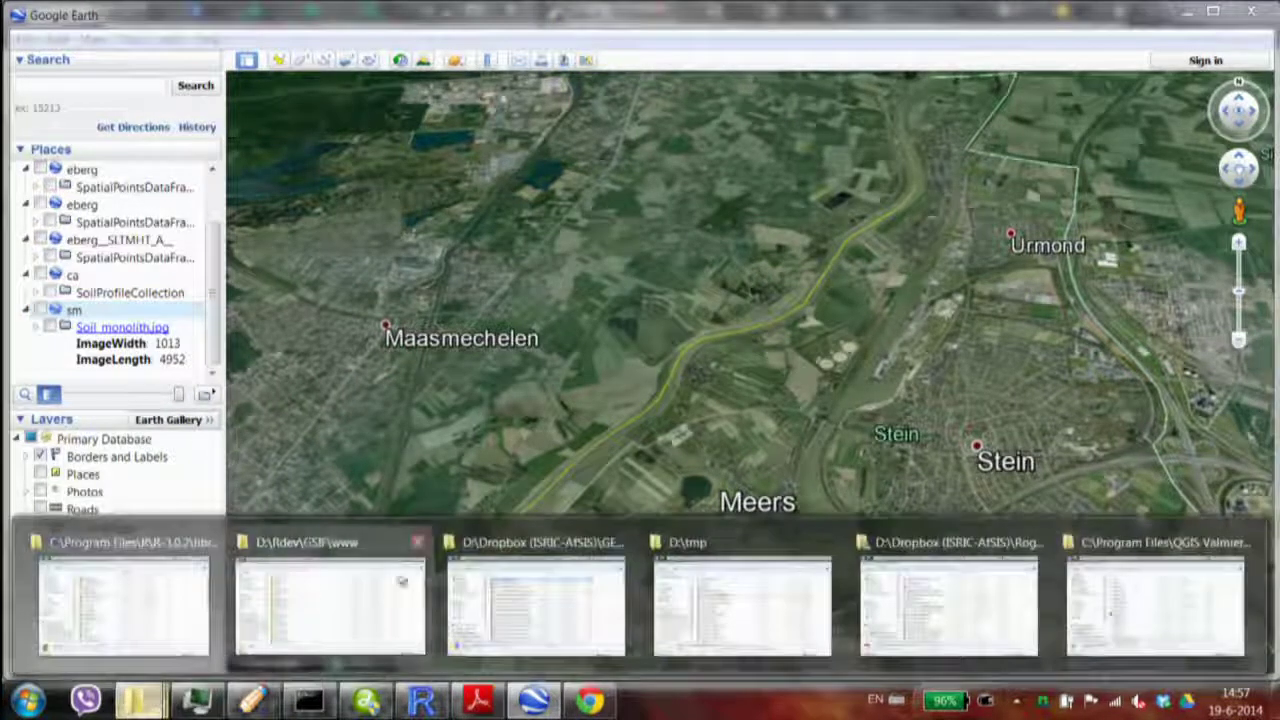
left_click(660, 590)
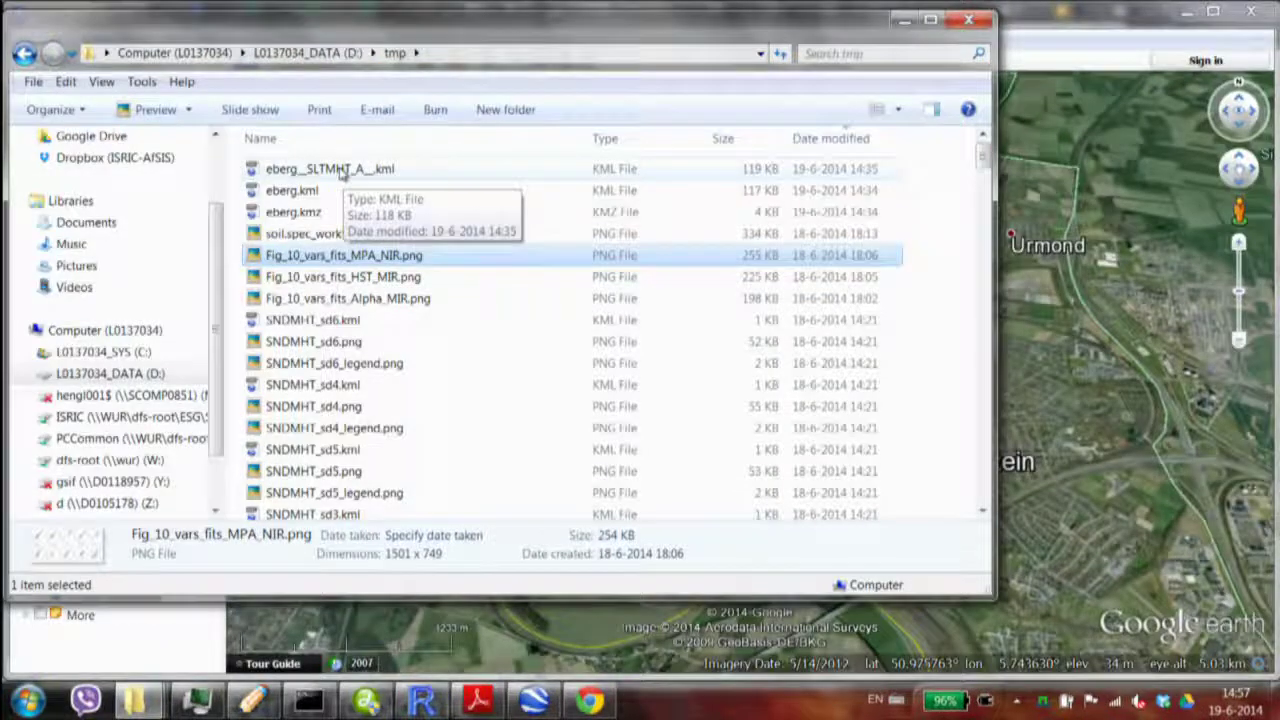
left_click(322, 236)
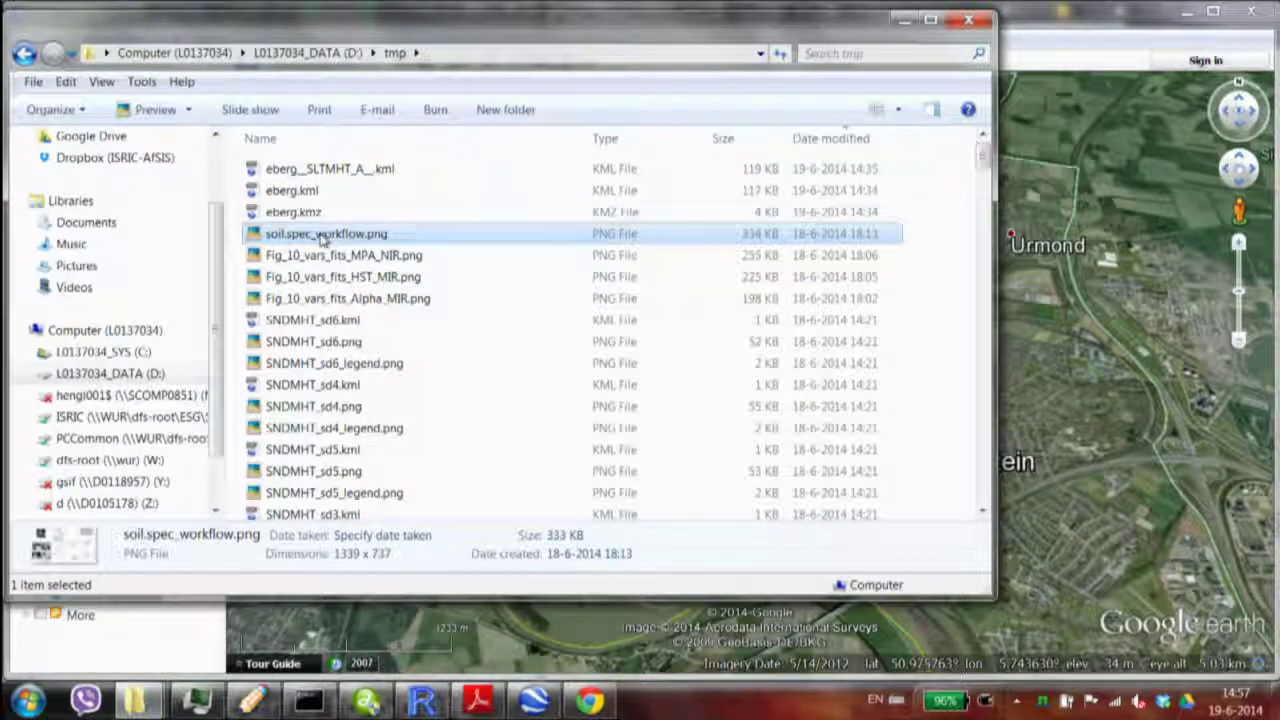
double_click(292, 170)
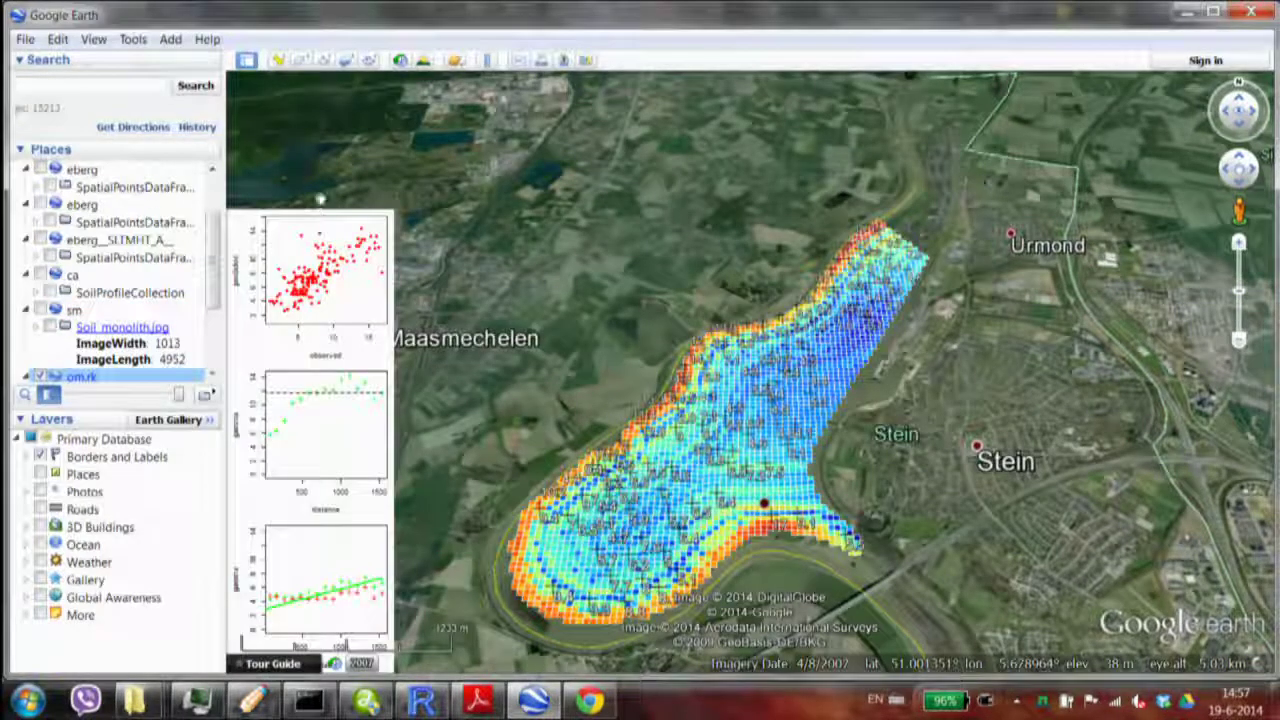
Step: In Tinn-R, rerun the om.rk predict call and the plotKML calls including grid2poly = TRUE, and reload om.rk.kml in Google Earth
left_click(252, 703)
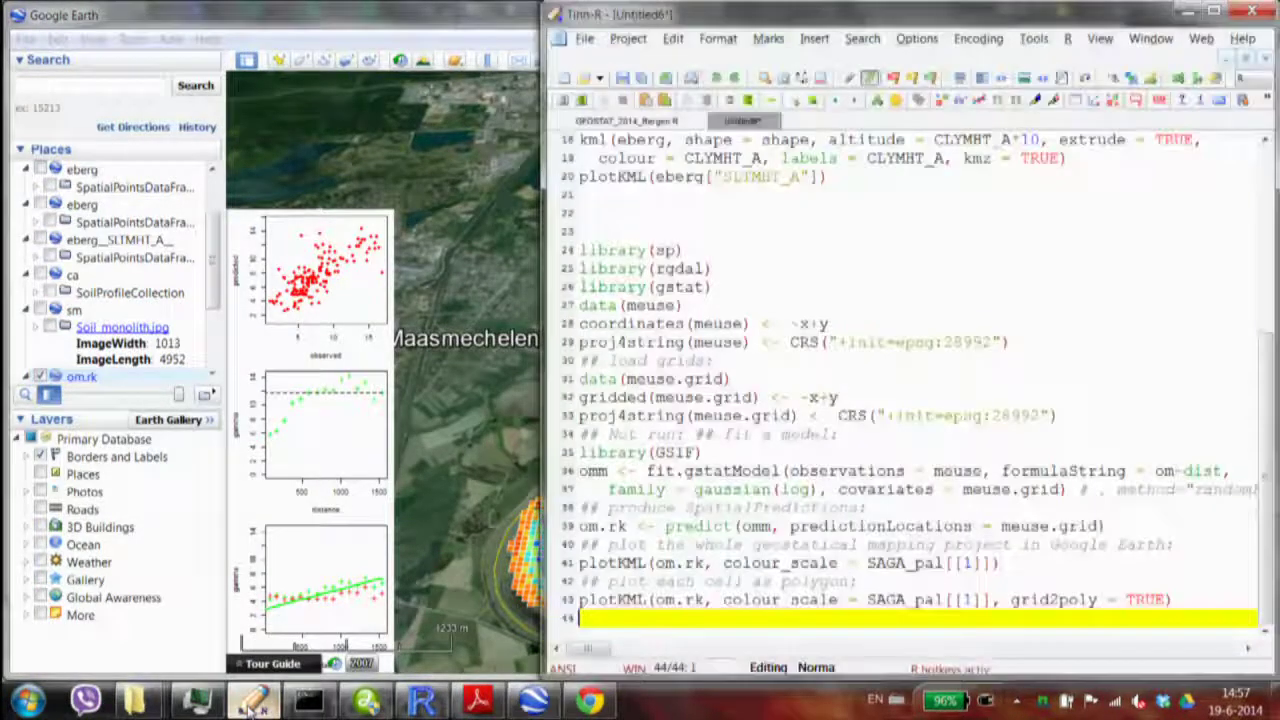
left_click(652, 526)
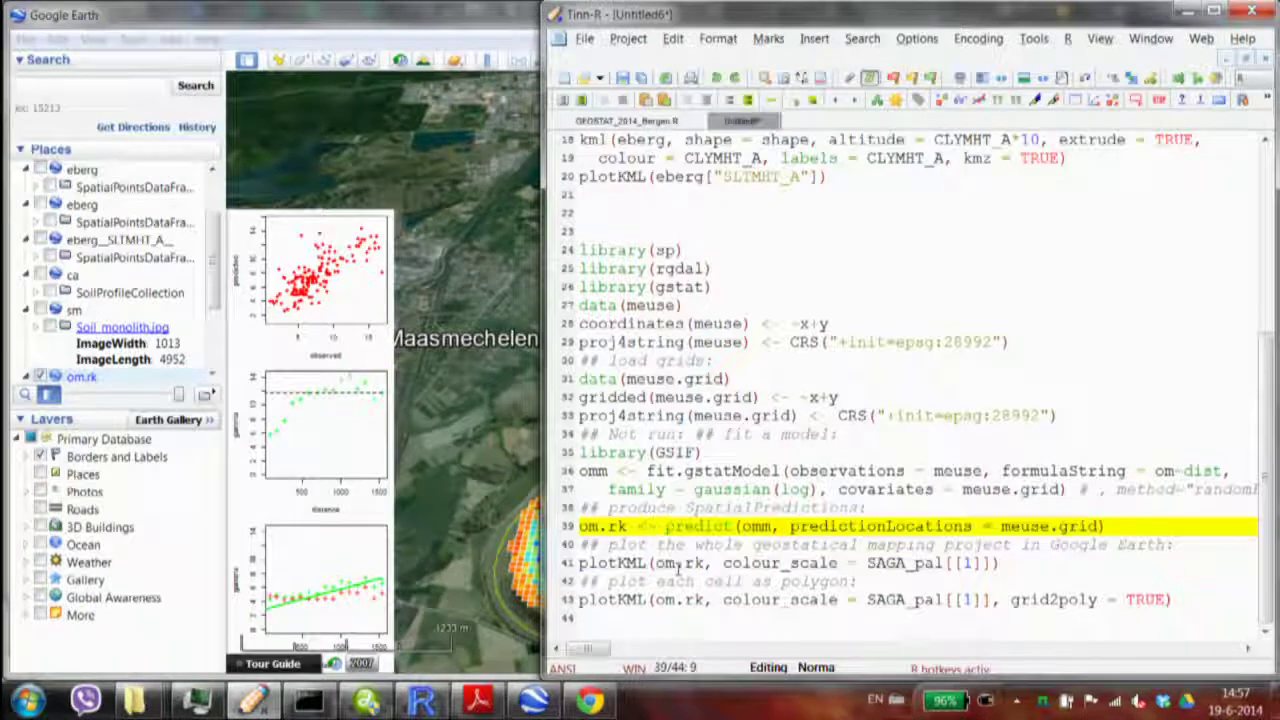
key("ctrl+Return")
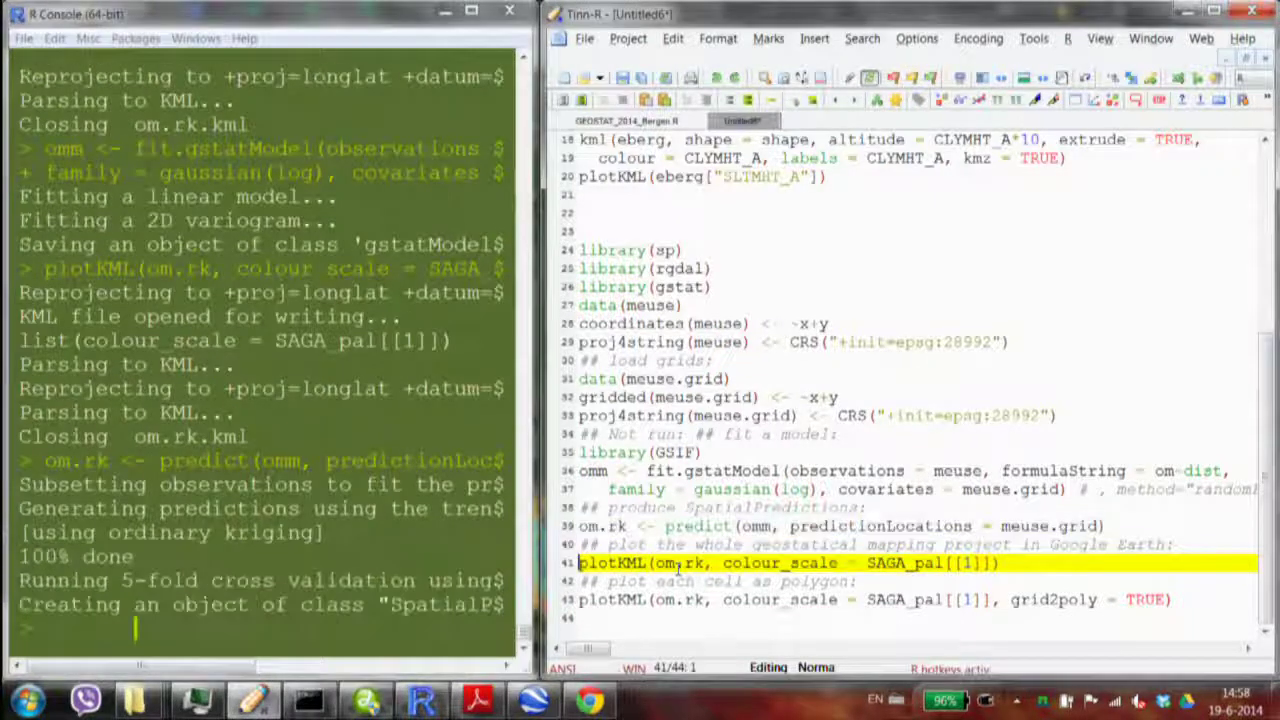
key("ctrl+Return")
key("ctrl+Return")
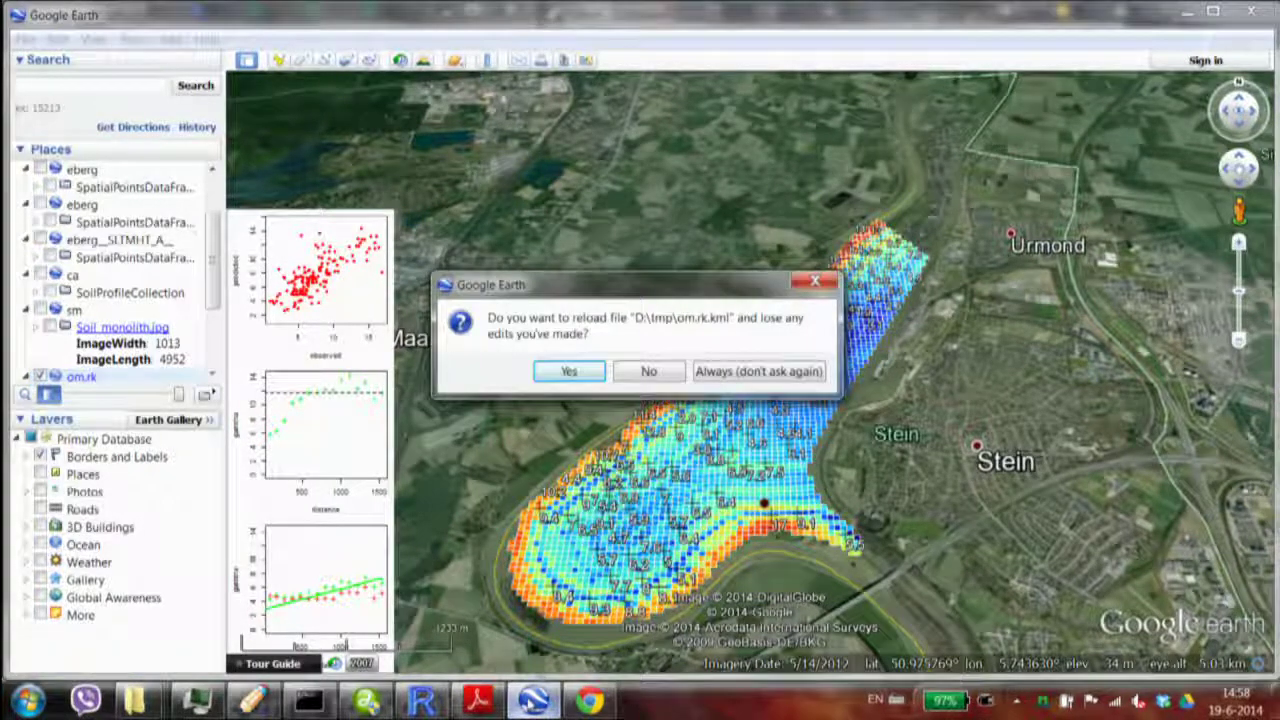
key("Return")
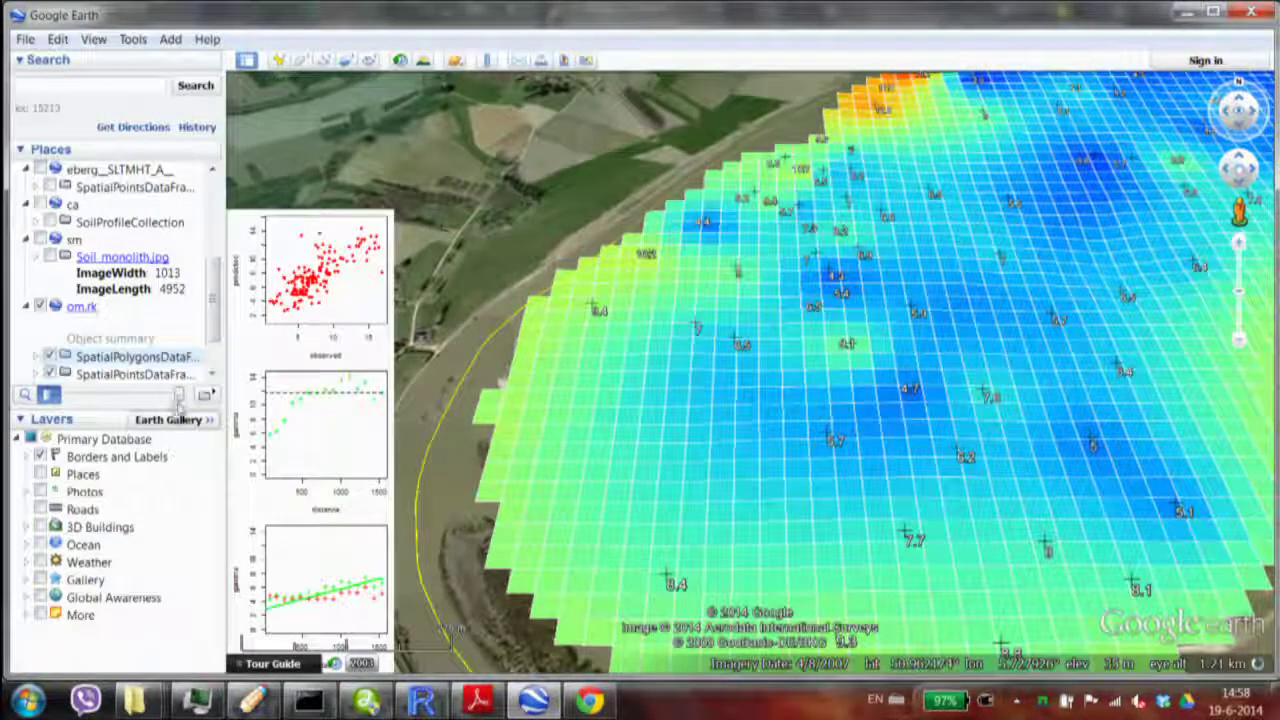
Step: Make the om.rk polygons layer semi-transparent to compare the predictions with the imagery, and raise its opacity again to nearly opaque
left_click_drag(178, 394, 127, 394)
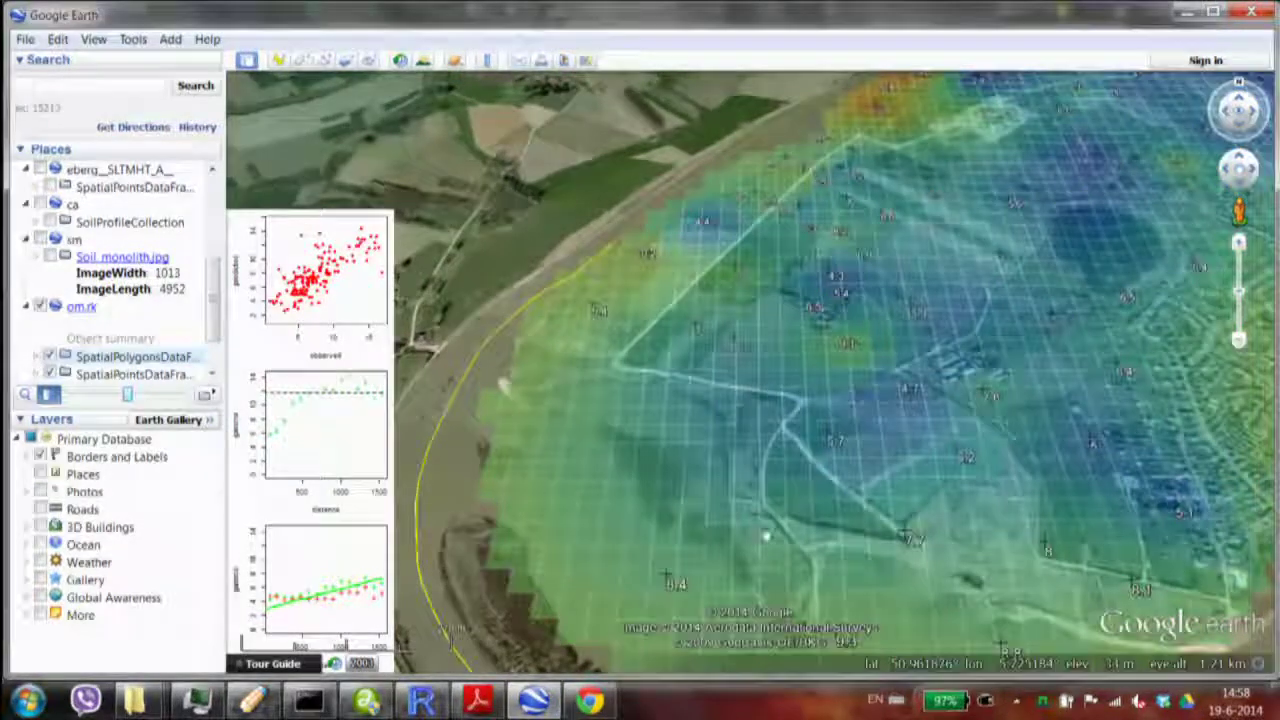
scroll(757, 321, "up", 5)
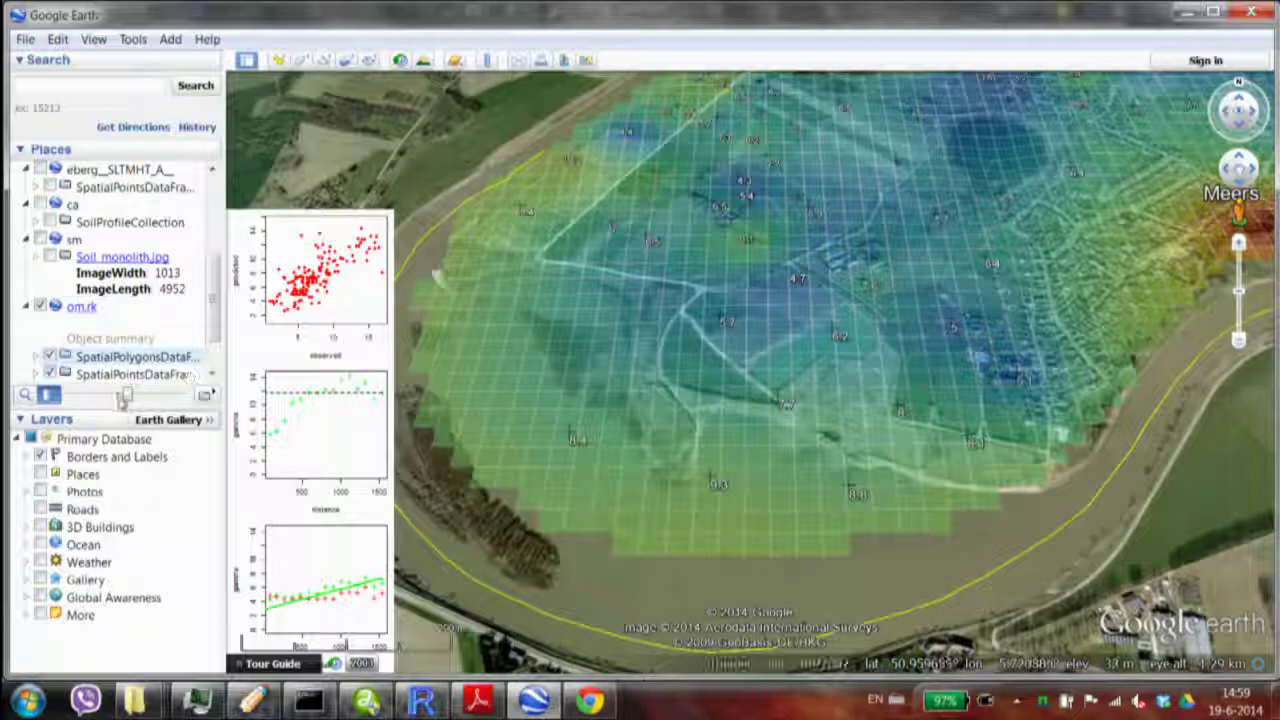
left_click_drag(131, 396, 168, 397)
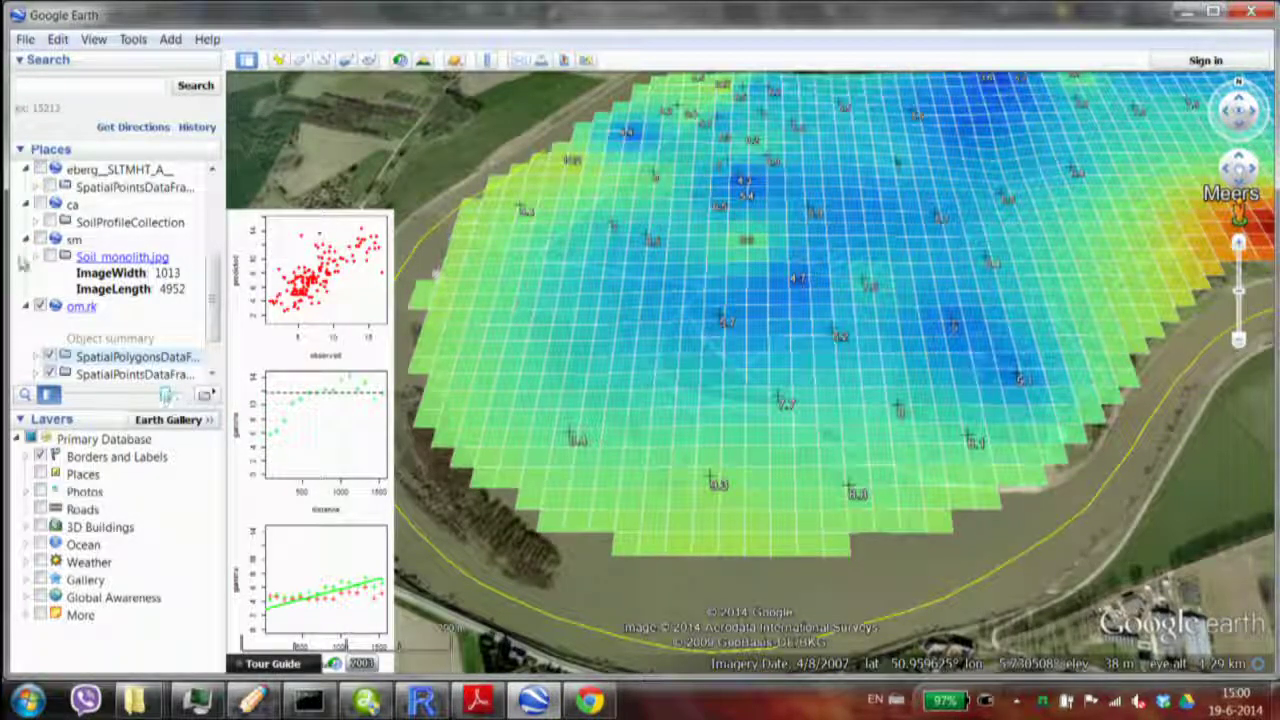
scroll(732, 205, "down", 3)
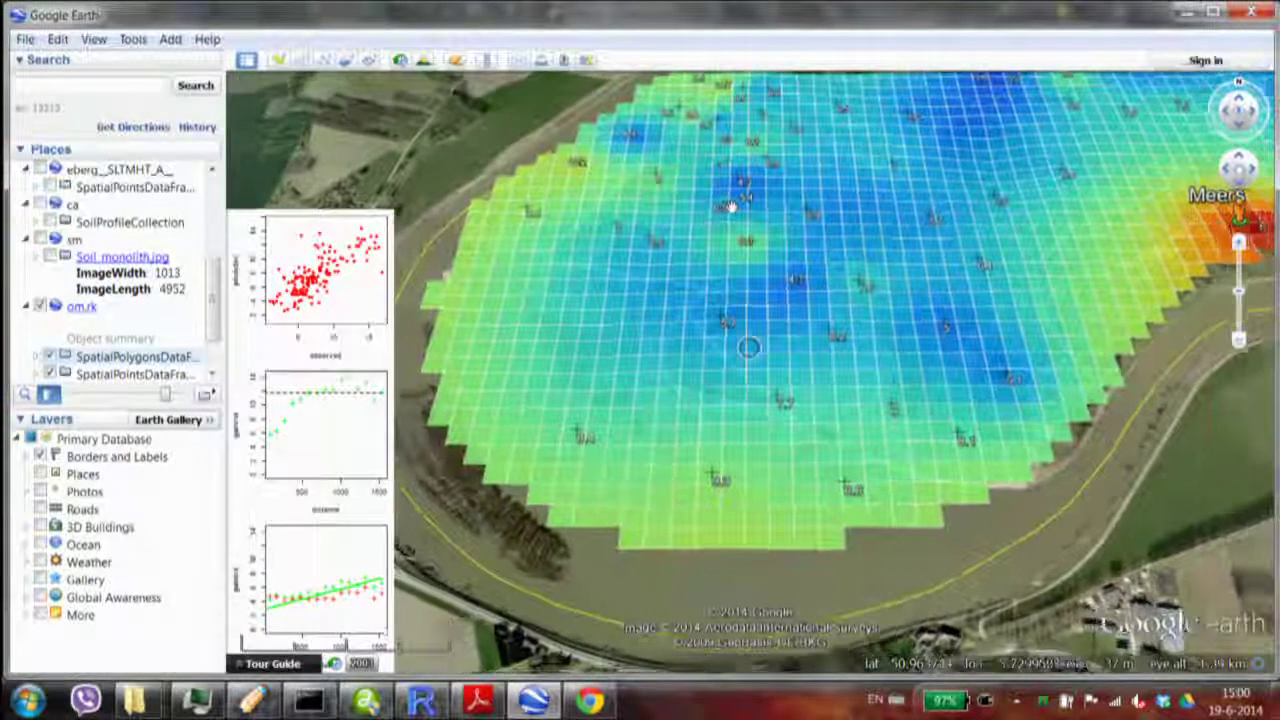